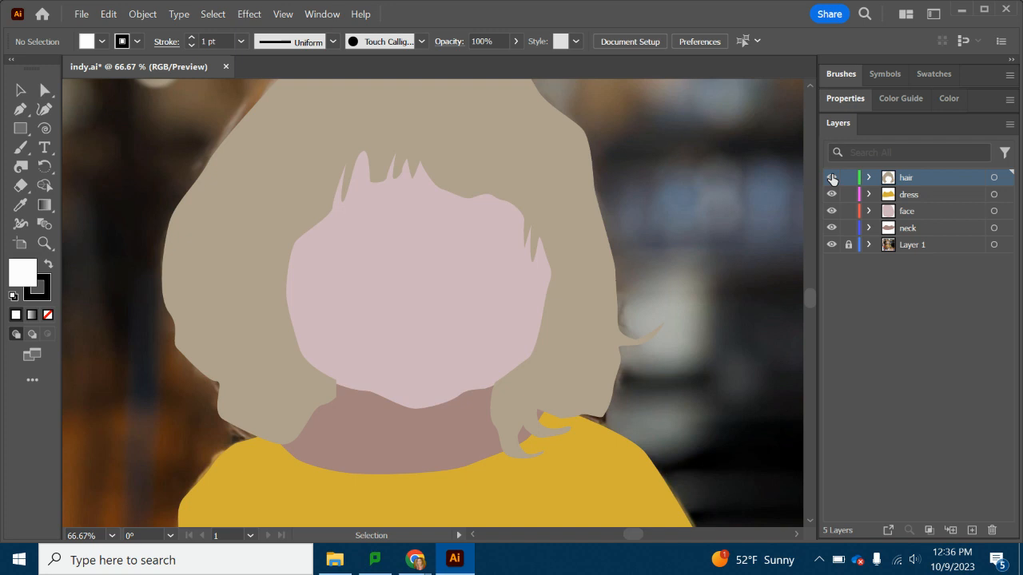
# Hide the hair, dress and face layers to expose the reference photo's face.
pyautogui.click(832, 177)
pyautogui.click(832, 194)
pyautogui.click(832, 211)
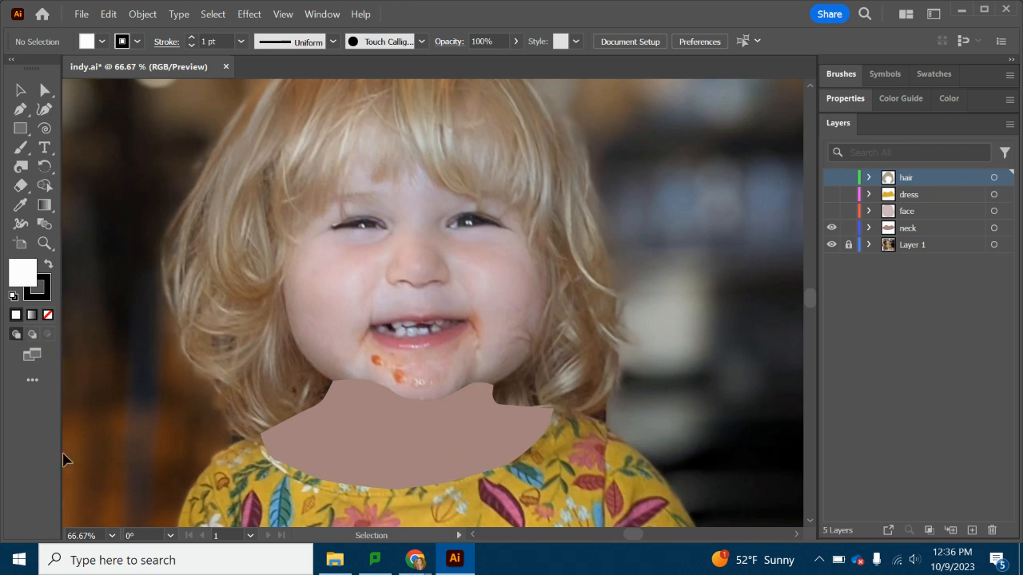
# Unlock Layer 1, duplicate the mustard colour swatch and place the copy beside the palette column, next to the beige and red swatches.
pyautogui.click(112, 535)
pyautogui.click(131, 378)
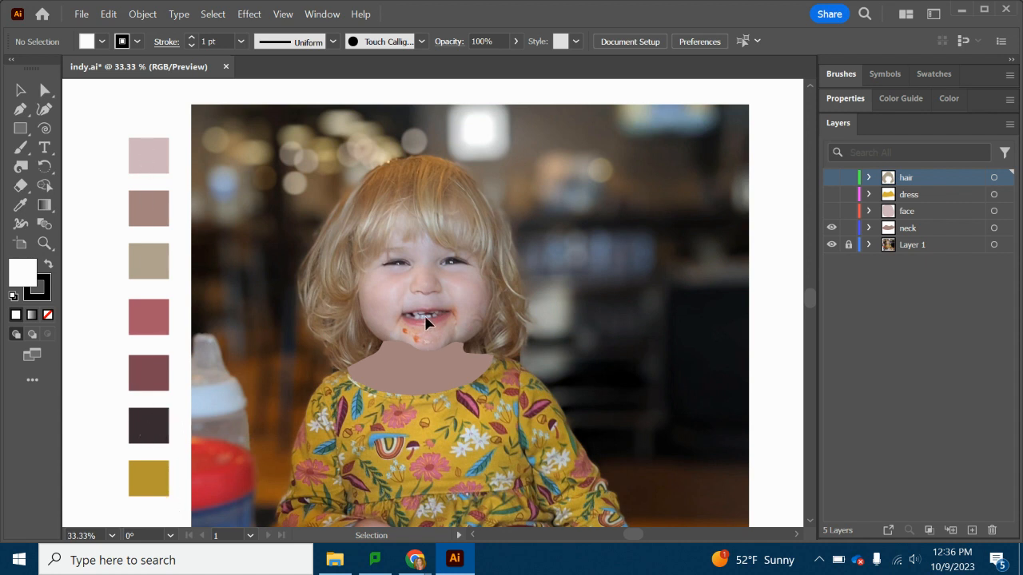
pyautogui.scroll(-1, 425, 285)
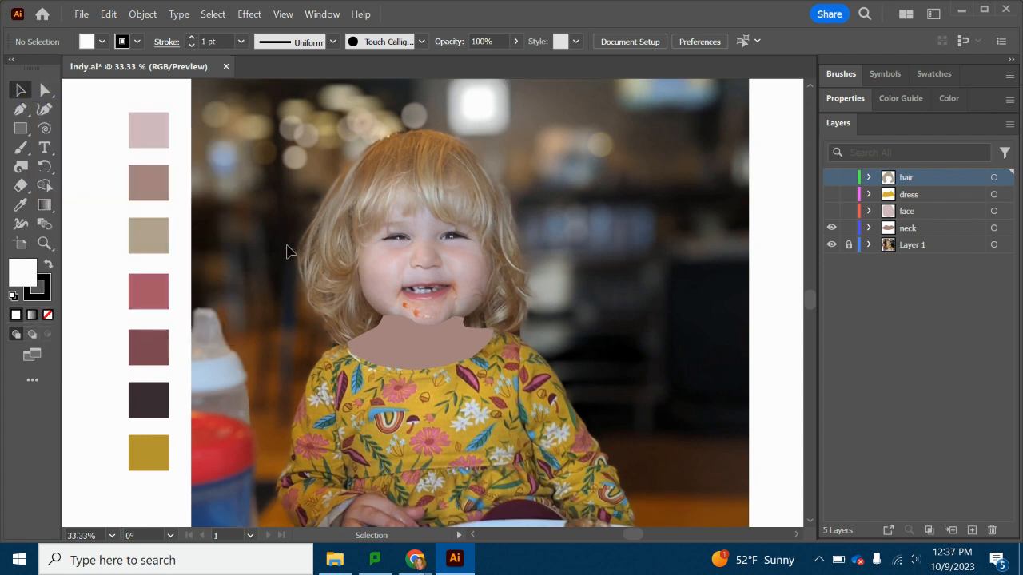
pyautogui.click(923, 246)
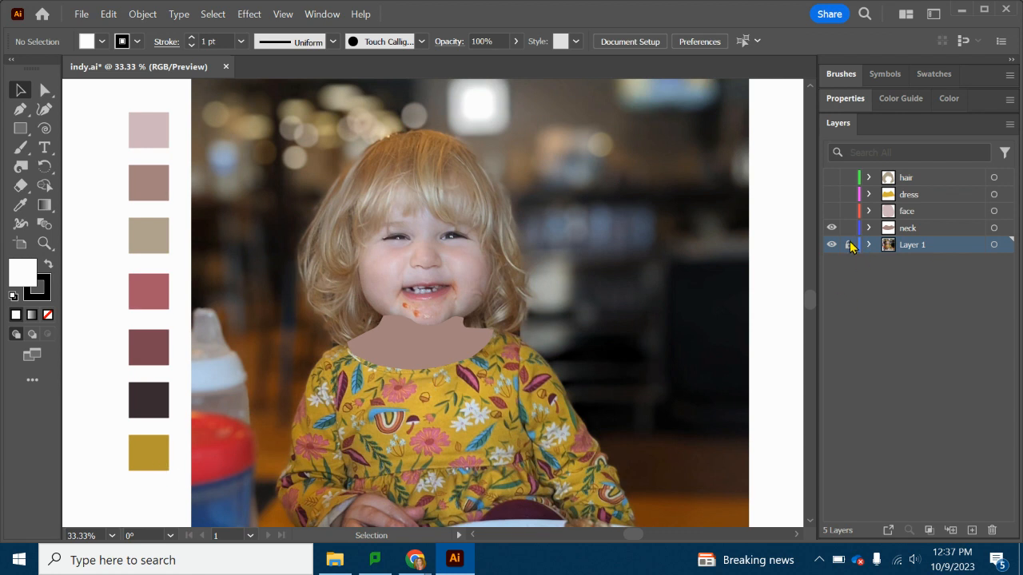
pyautogui.click(143, 462)
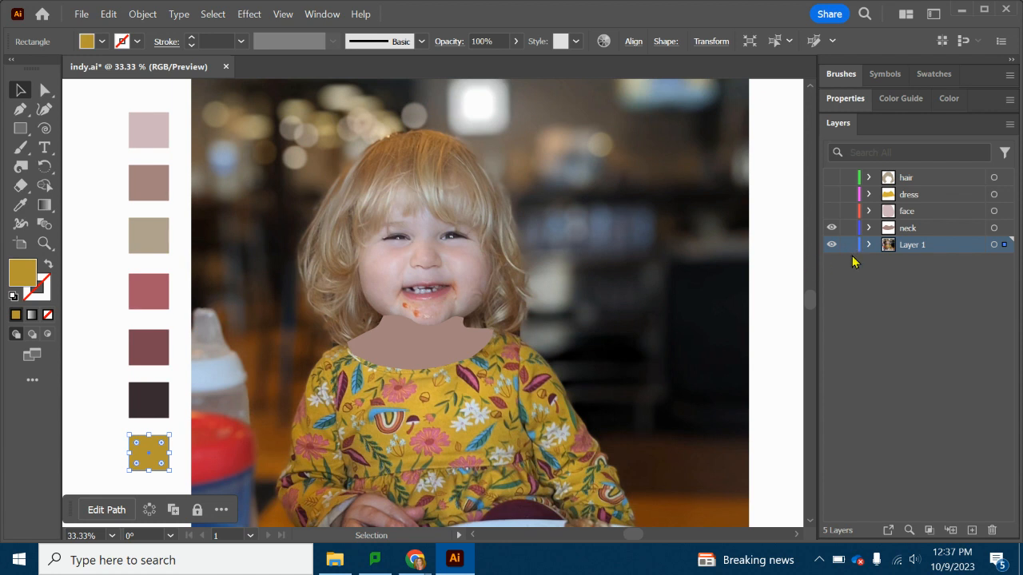
pyautogui.hotkey('ctrl', 'c')
pyautogui.hotkey('ctrl', 'v')
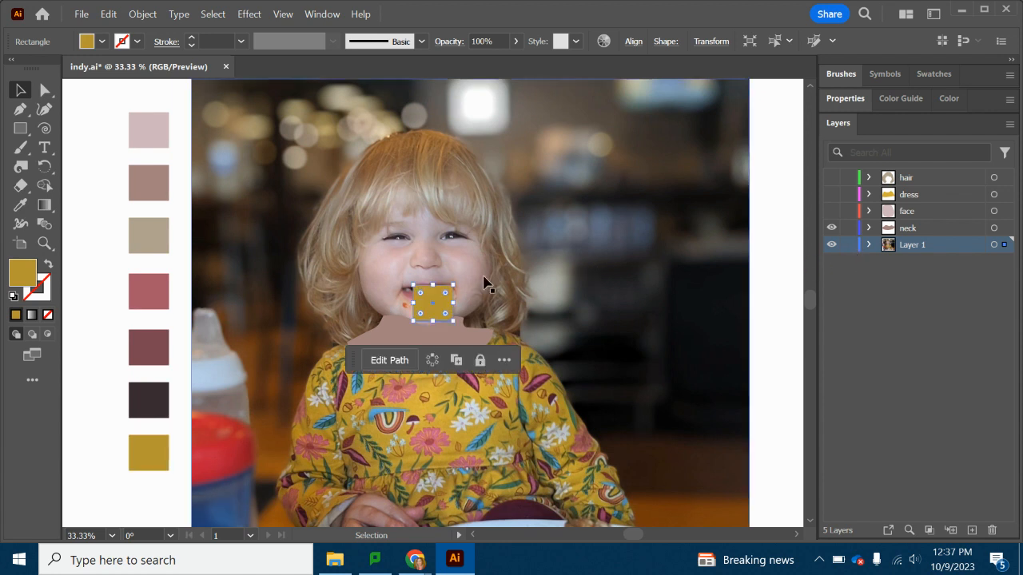
pyautogui.moveTo(433, 292); pyautogui.dragTo(95, 262)
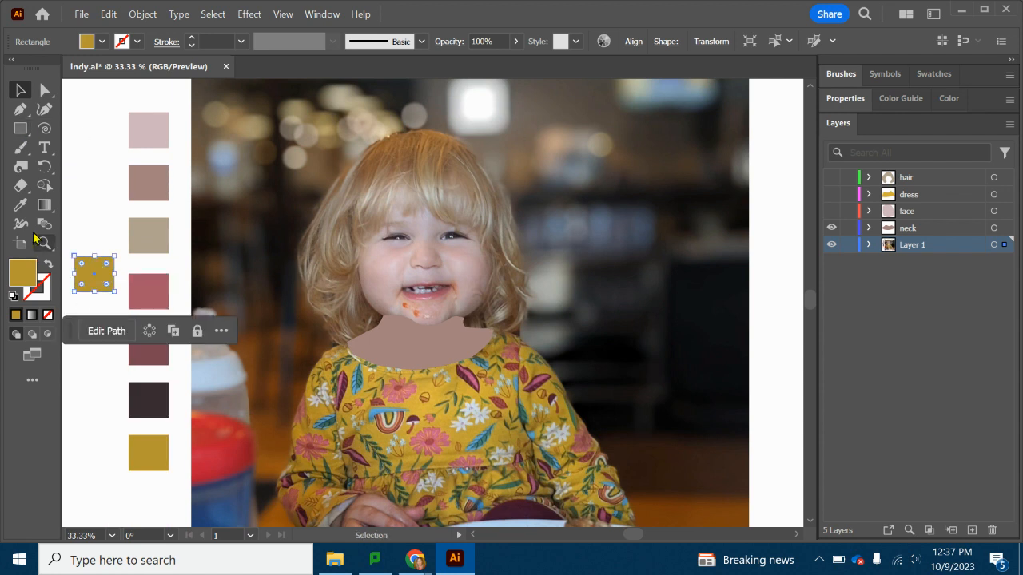
# Recolour the duplicated swatch with a pale lavender-grey sampled by Eyedropper from the white of the eye on the photo's right side.
pyautogui.click(20, 205)
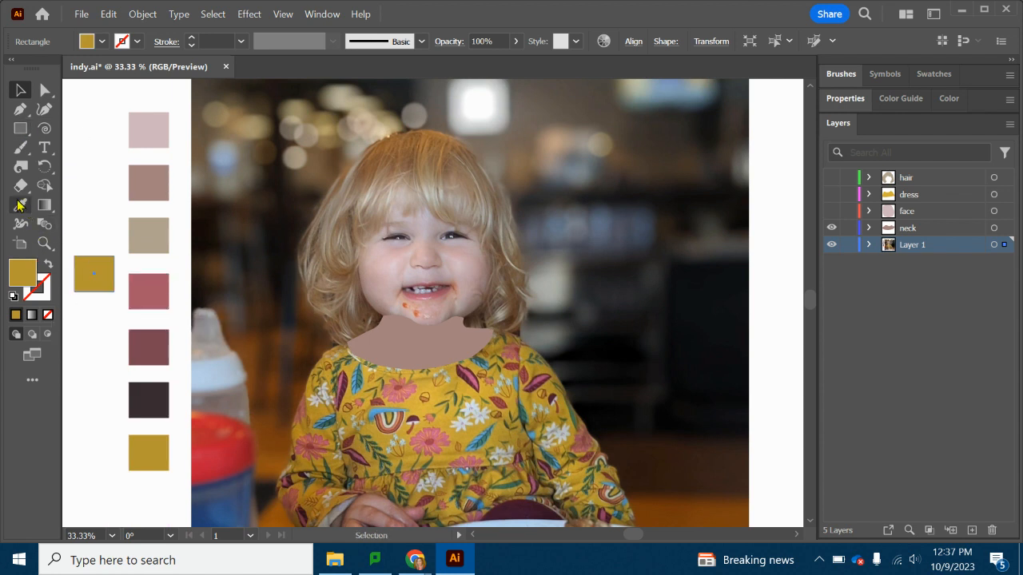
pyautogui.click(450, 232)
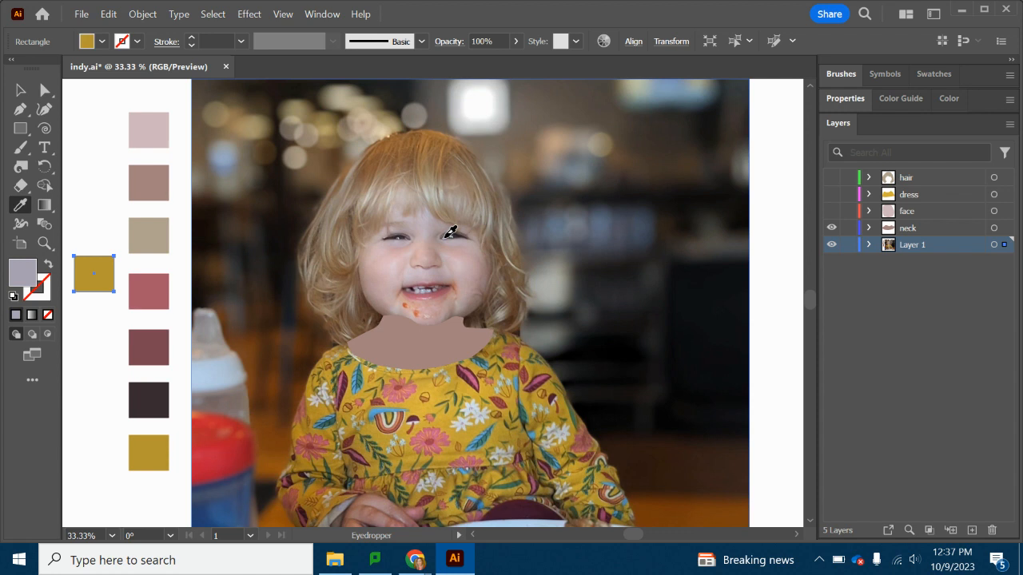
pyautogui.click(450, 231)
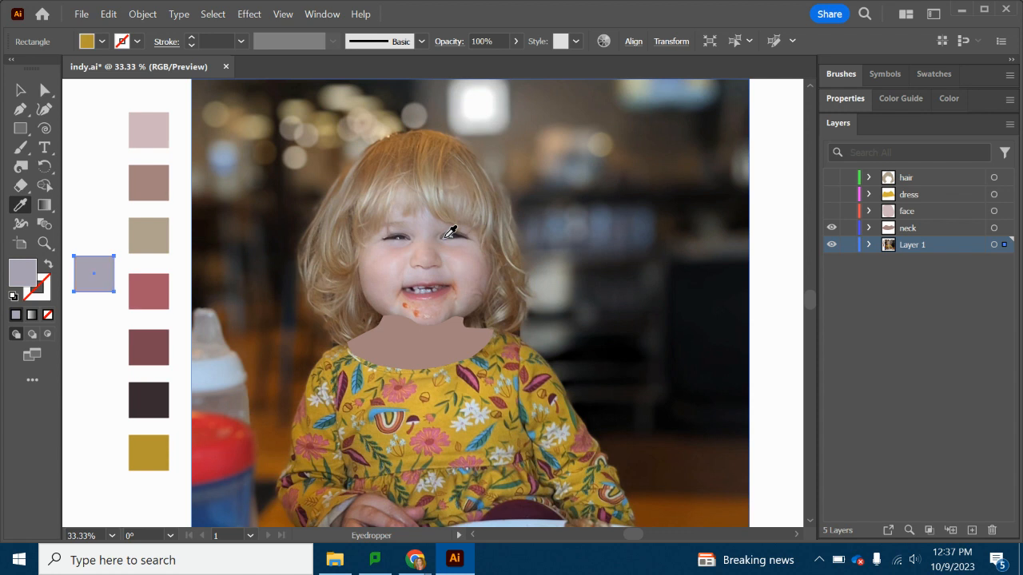
pyautogui.click(112, 535)
pyautogui.click(160, 291)
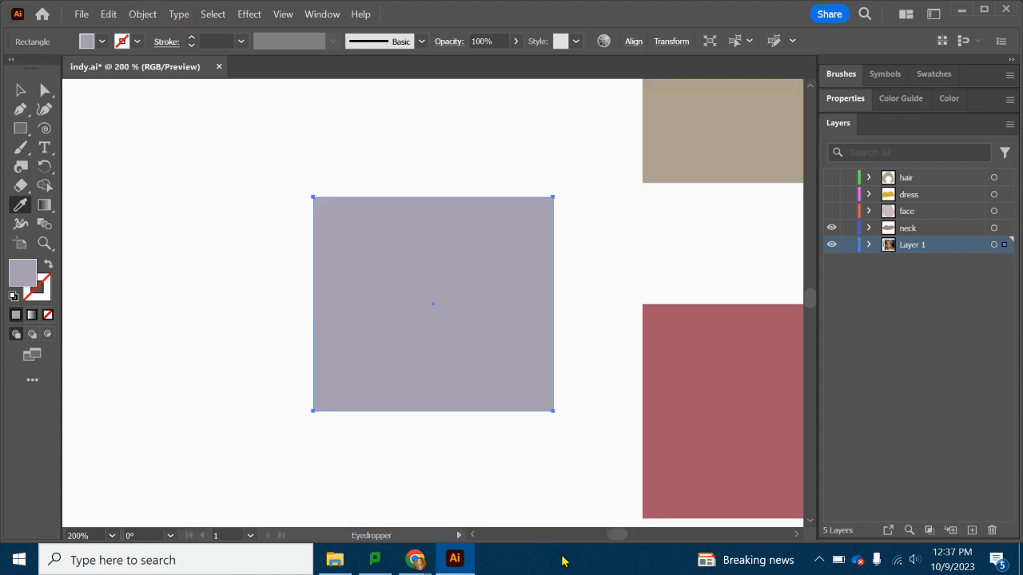
pyautogui.moveTo(621, 535); pyautogui.dragTo(631, 535)
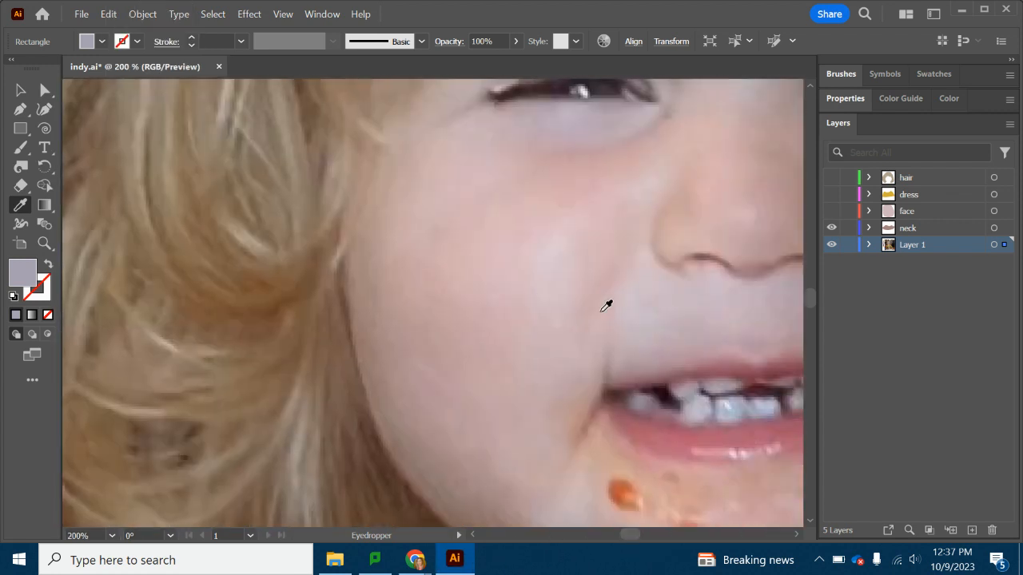
pyautogui.scroll(3, 607, 299)
pyautogui.click(634, 230)
pyautogui.click(635, 229)
pyautogui.click(584, 233)
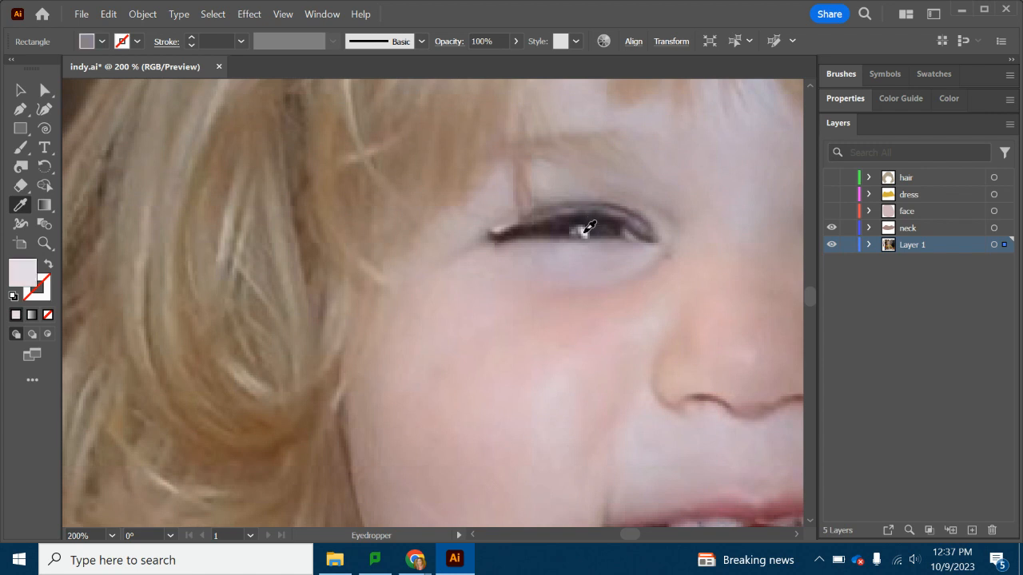
pyautogui.moveTo(628, 533); pyautogui.dragTo(628, 535)
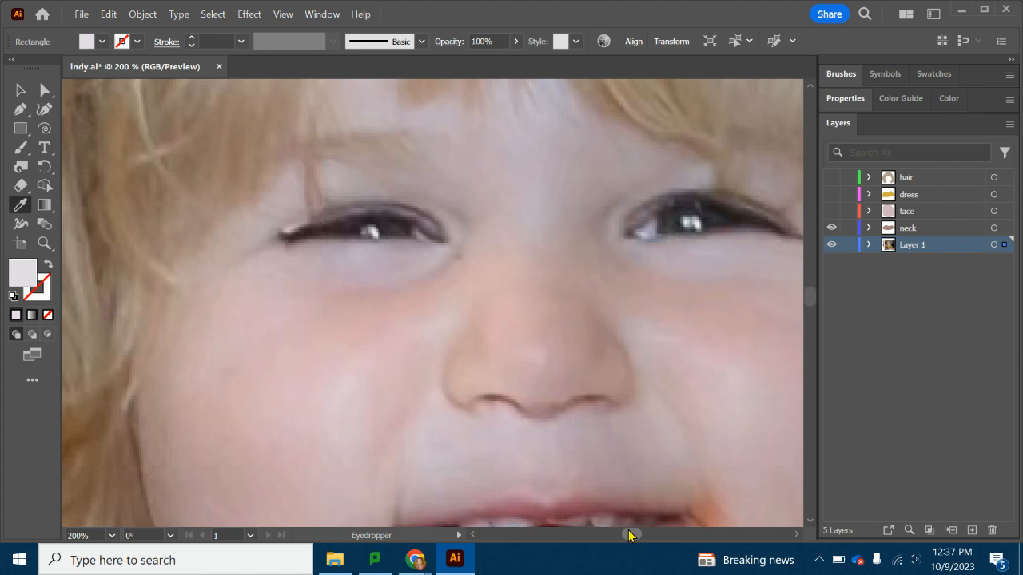
pyautogui.click(647, 230)
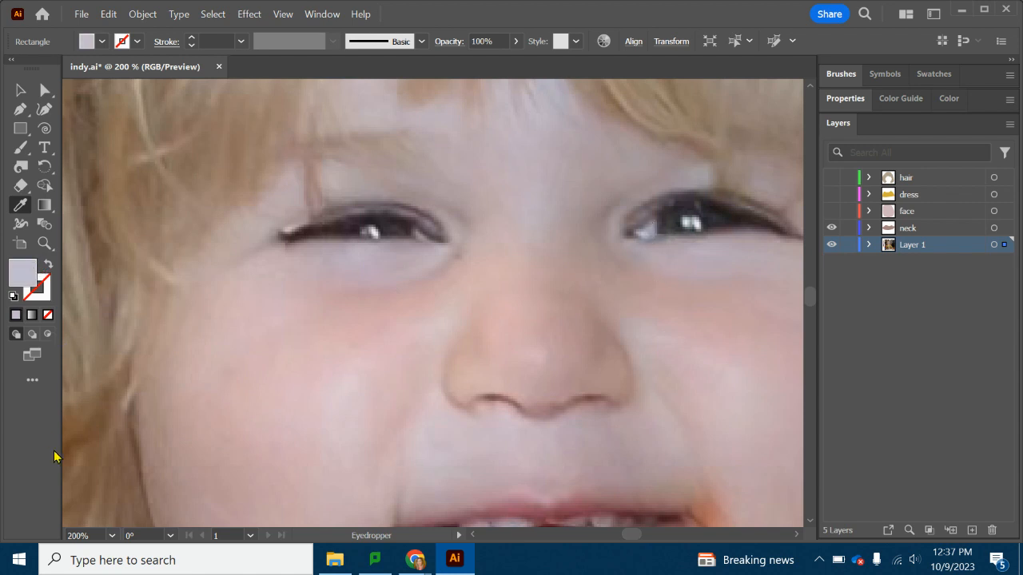
# Add a new layer directly above the neck layer and name it "eyes".
pyautogui.click(112, 535)
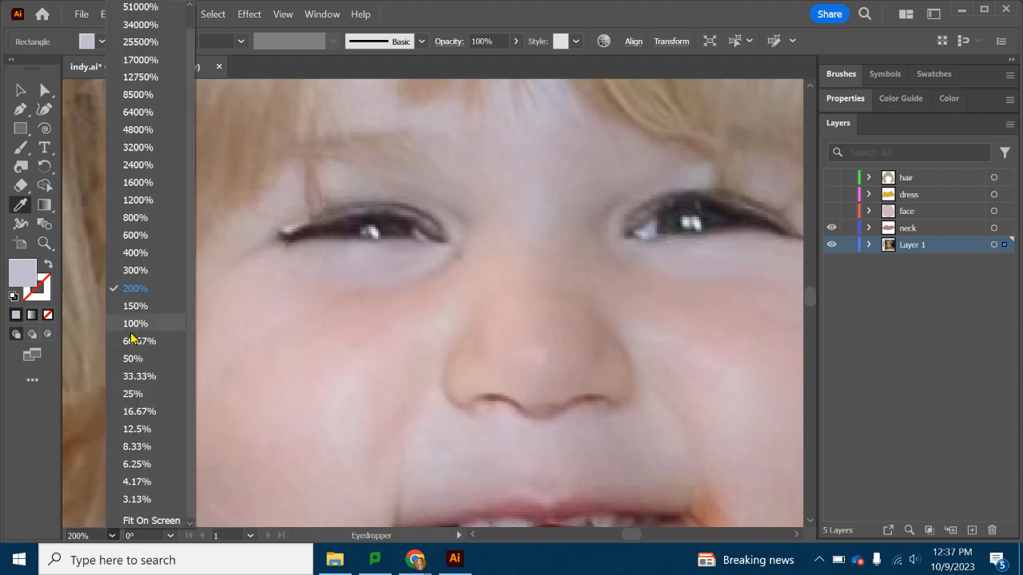
pyautogui.click(133, 359)
pyautogui.moveTo(615, 537); pyautogui.dragTo(634, 535)
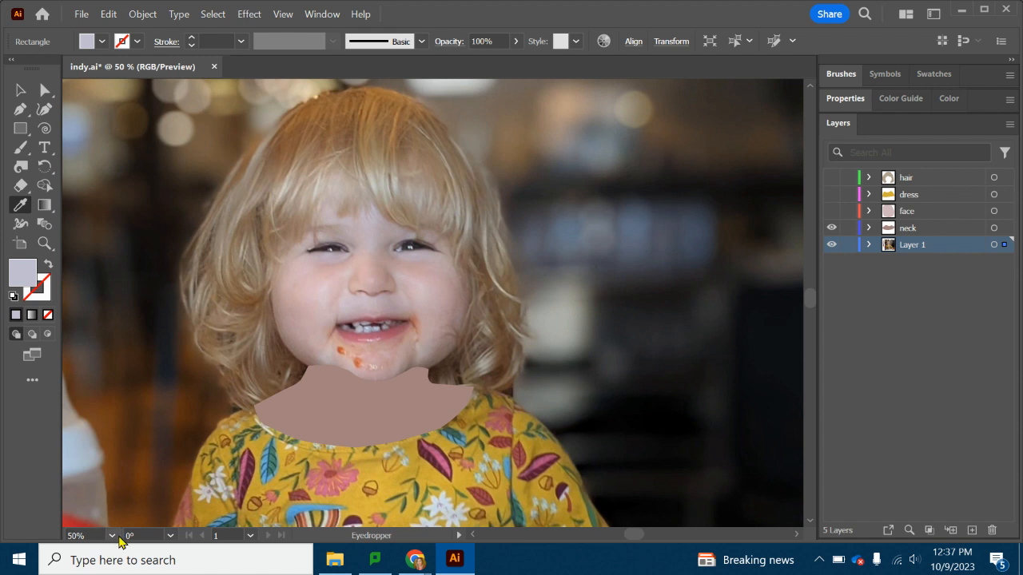
pyautogui.click(113, 537)
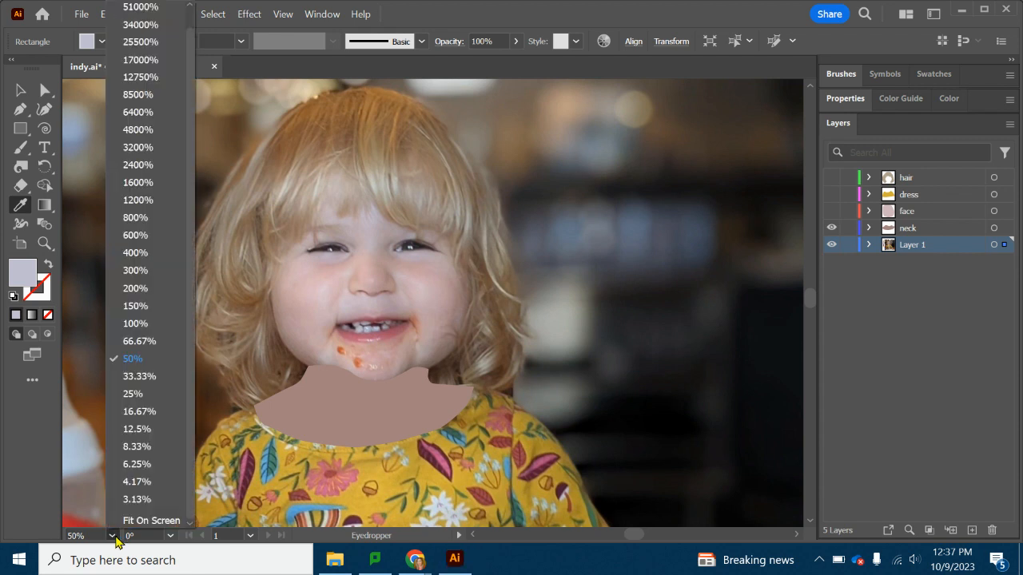
pyautogui.click(139, 305)
pyautogui.moveTo(617, 535); pyautogui.dragTo(630, 535)
pyautogui.scroll(5, 592, 400)
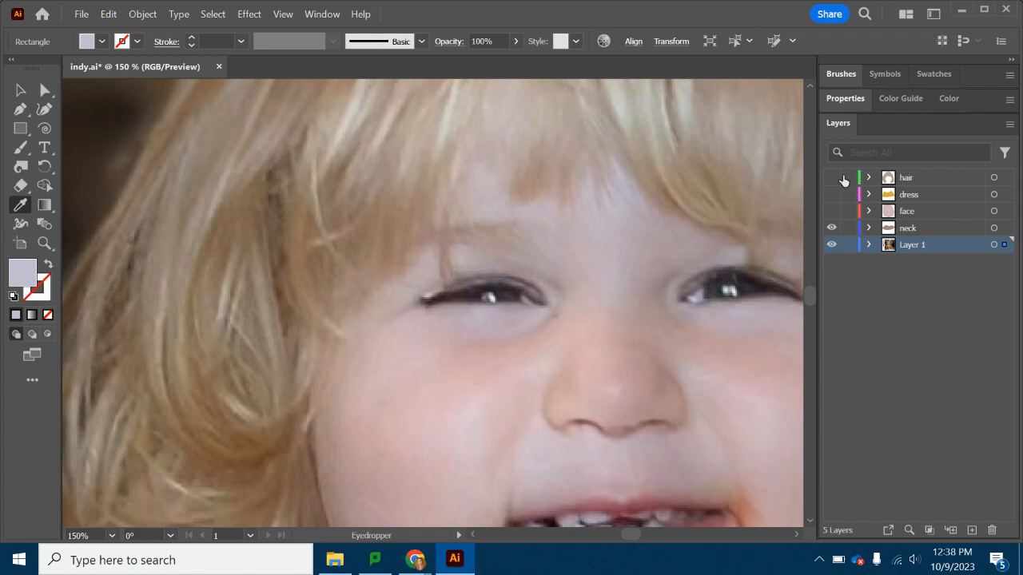
pyautogui.click(930, 232)
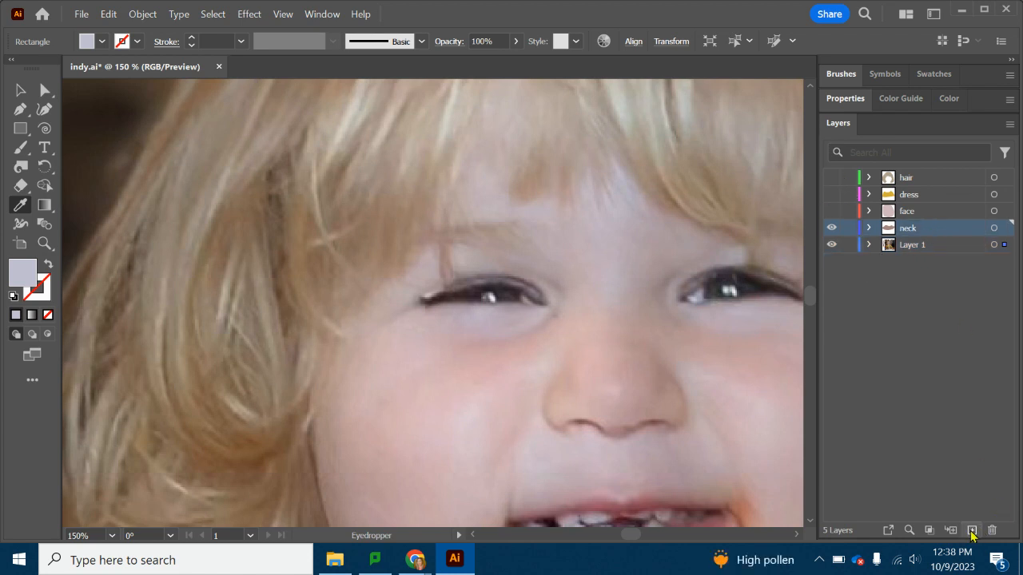
pyautogui.click(972, 529)
pyautogui.doubleClick(917, 228)
pyautogui.write('eye')
pyautogui.press('Return')
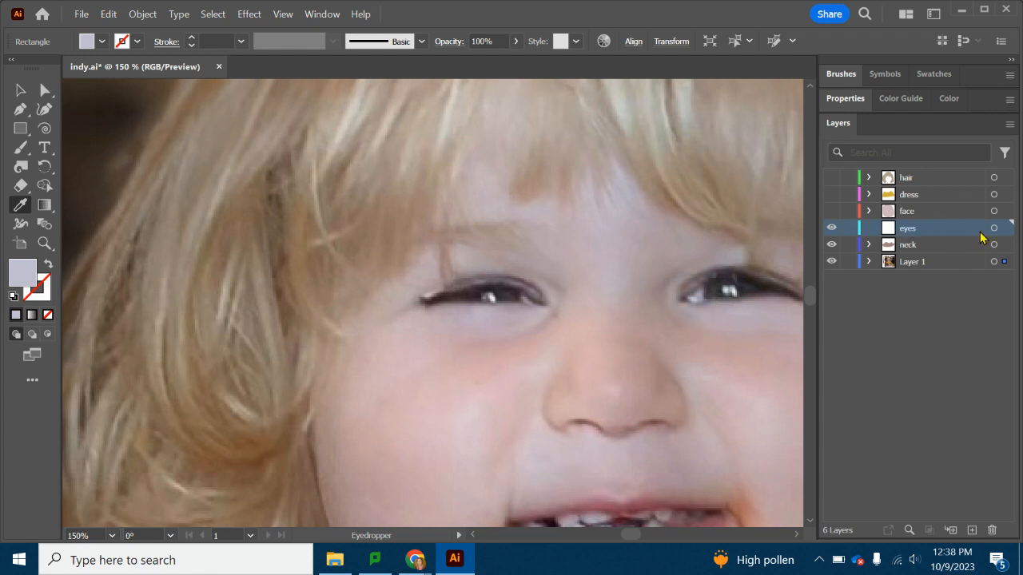
# Trace the upper edge of the eye on the photo's left side with the Pen tool, from inner to outer corner.
pyautogui.click(22, 110)
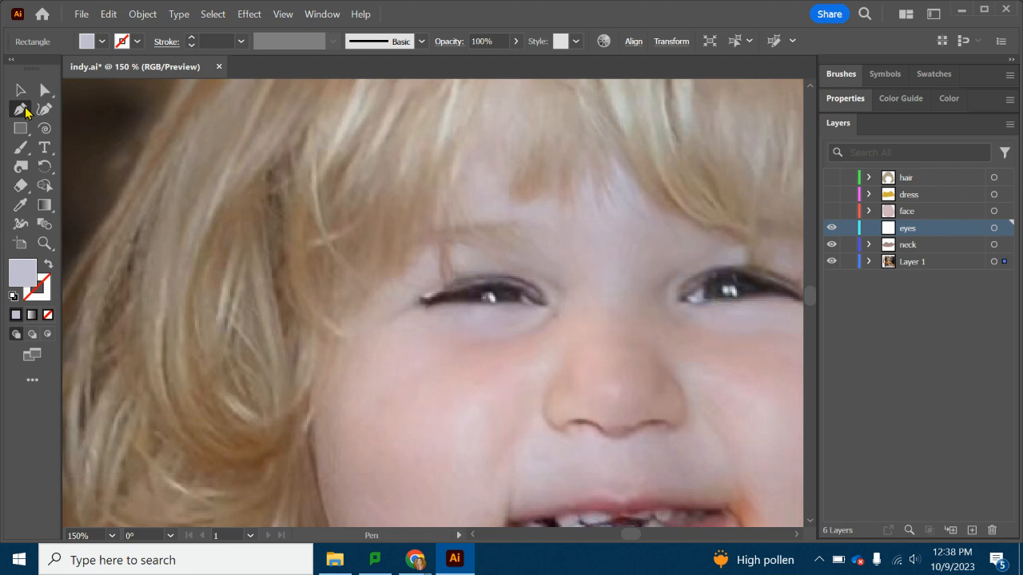
pyautogui.click(543, 302)
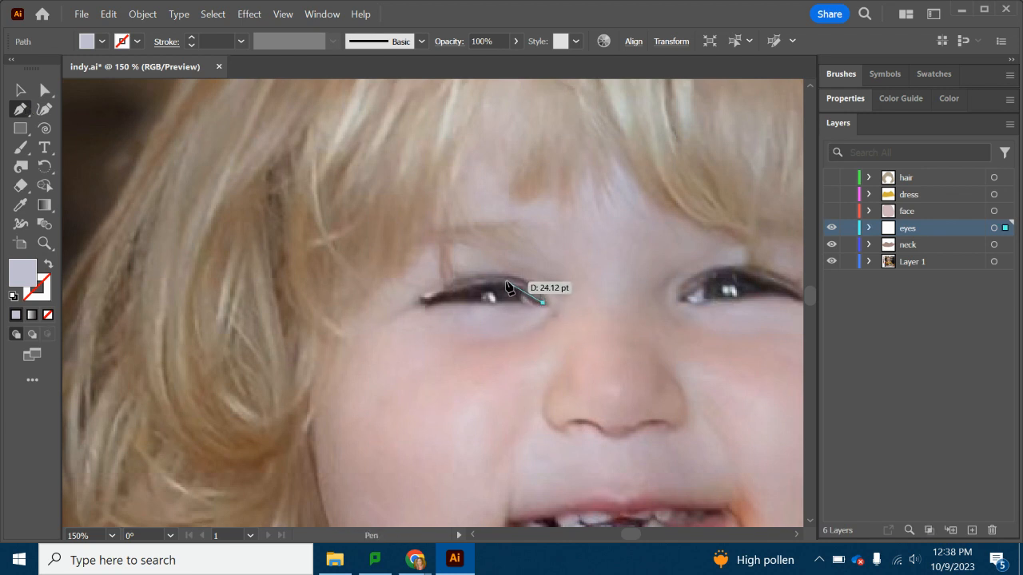
pyautogui.moveTo(494, 281); pyautogui.dragTo(426, 301)
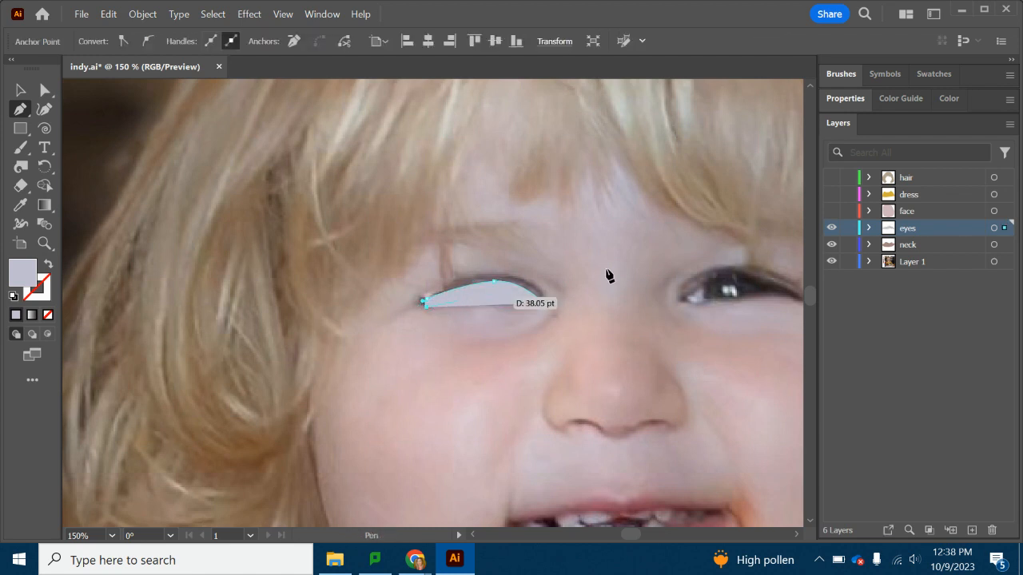
# Lower the unfinished eye shape's opacity to 38% so the photo shows through while tracing.
pyautogui.click(844, 102)
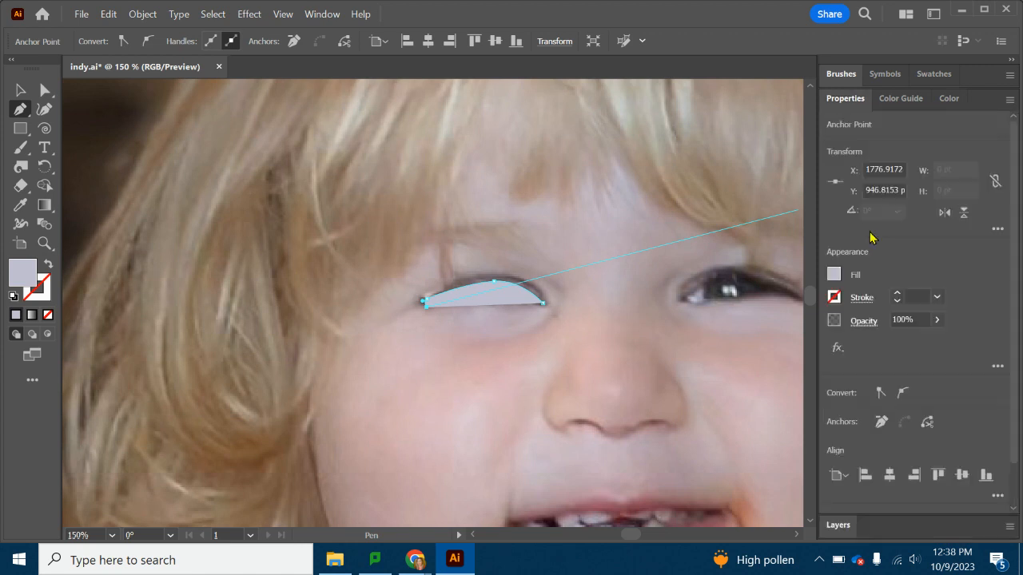
pyautogui.click(936, 319)
pyautogui.moveTo(941, 339); pyautogui.dragTo(916, 339)
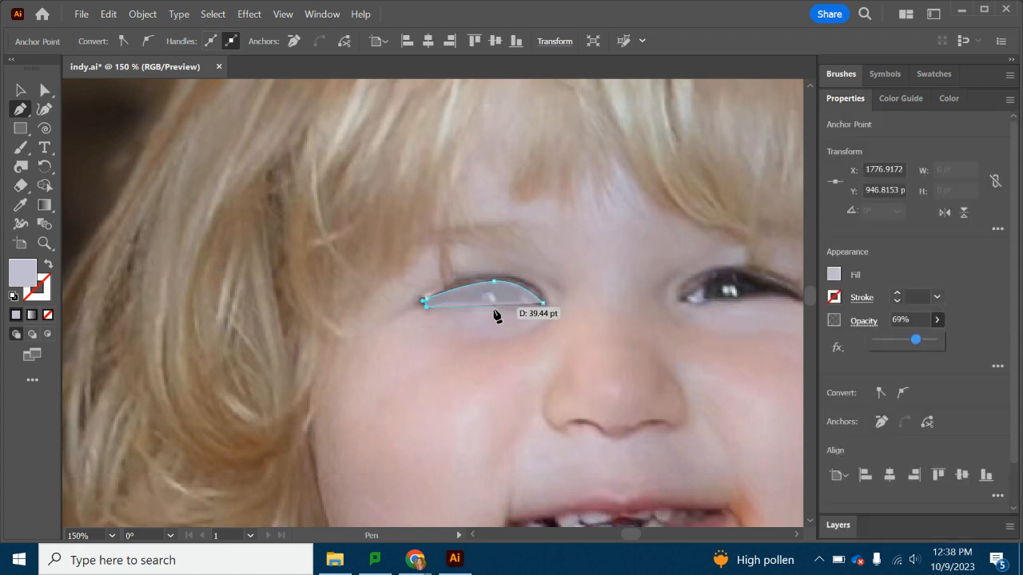
pyautogui.moveTo(916, 340); pyautogui.dragTo(898, 339)
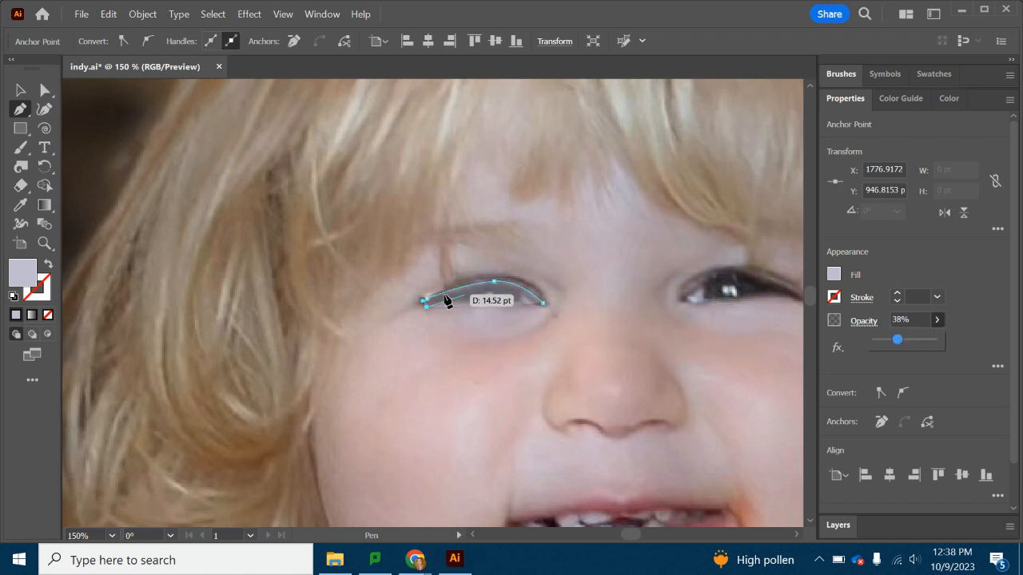
# Close the eye shape along the lower lid and set its opacity back to 100%.
pyautogui.press('Escape')
pyautogui.moveTo(442, 305); pyautogui.dragTo(548, 312)
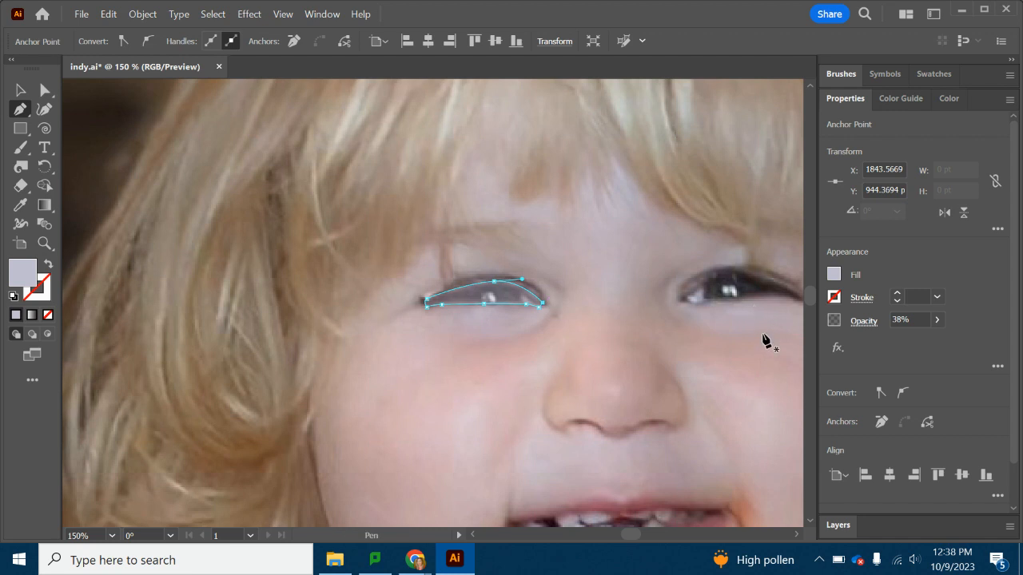
pyautogui.click(937, 319)
pyautogui.moveTo(901, 341); pyautogui.dragTo(973, 349)
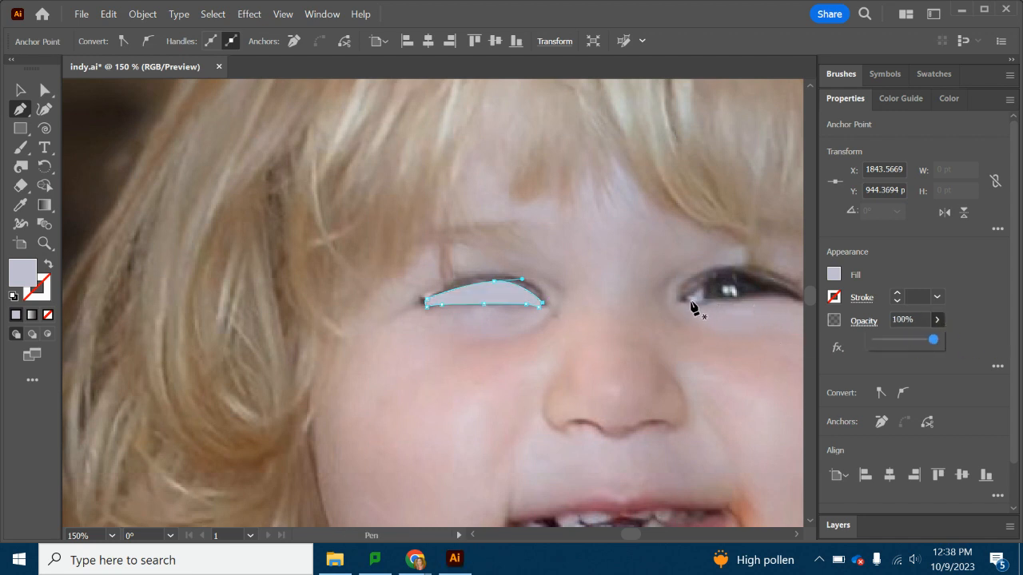
# Trace the eye on the photo's right side as a closed pale lavender-grey Pen shape on the eyes layer.
pyautogui.moveTo(686, 299)
pyautogui.mouseDown()
pyautogui.moveTo(697, 311)
pyautogui.moveTo(783, 297)
pyautogui.moveTo(734, 273)
pyautogui.moveTo(696, 287)
pyautogui.mouseUp()
pyautogui.click(797, 298)
pyautogui.click(687, 294)
pyautogui.click(687, 300)
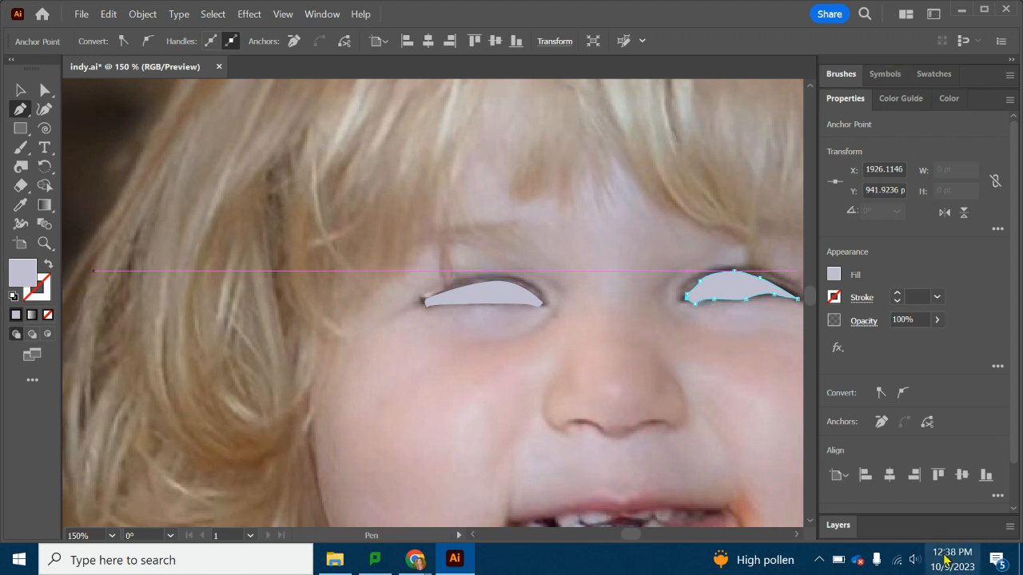
# Toggle the eyes layer's visibility to check it, rename it "whites of eyes" and add a new layer above it.
pyautogui.click(835, 527)
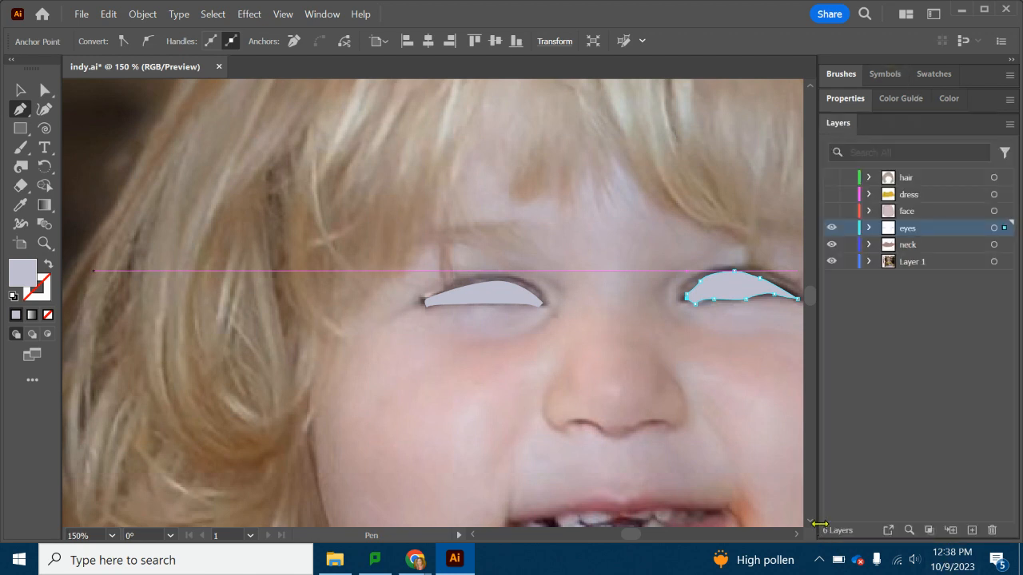
pyautogui.click(831, 229)
pyautogui.click(831, 228)
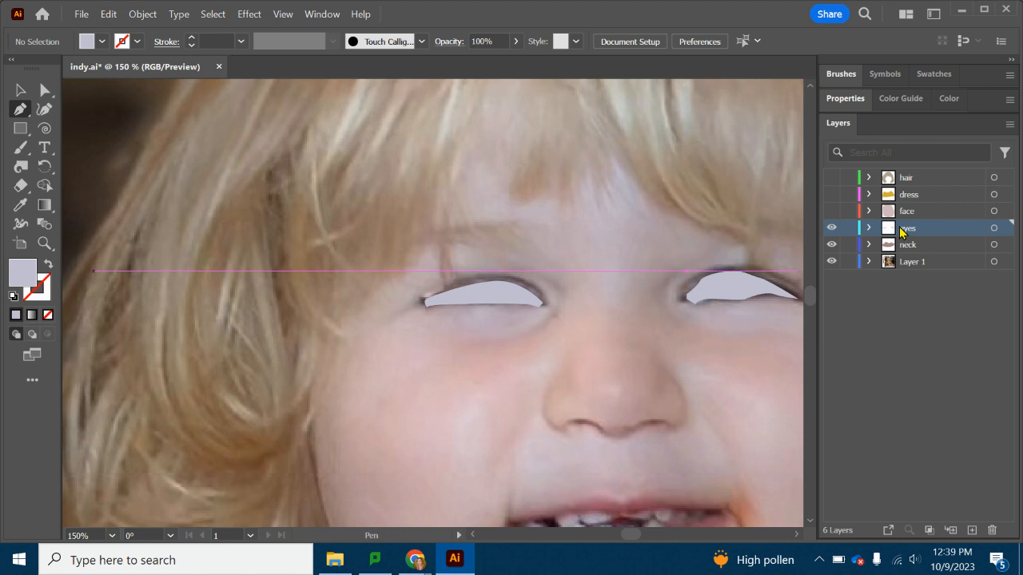
pyautogui.doubleClick(918, 235)
pyautogui.write('whites of')
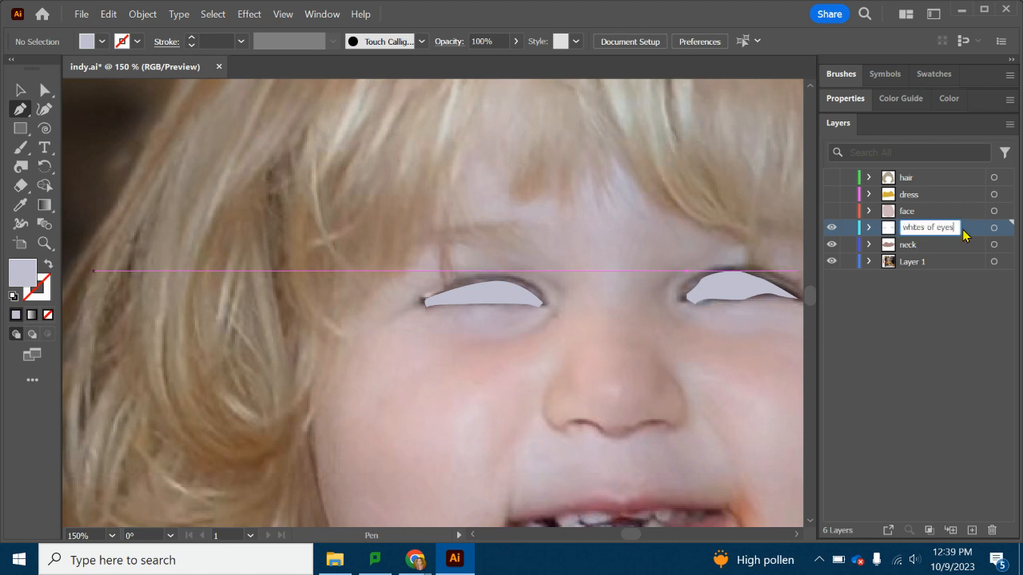
pyautogui.press('Return')
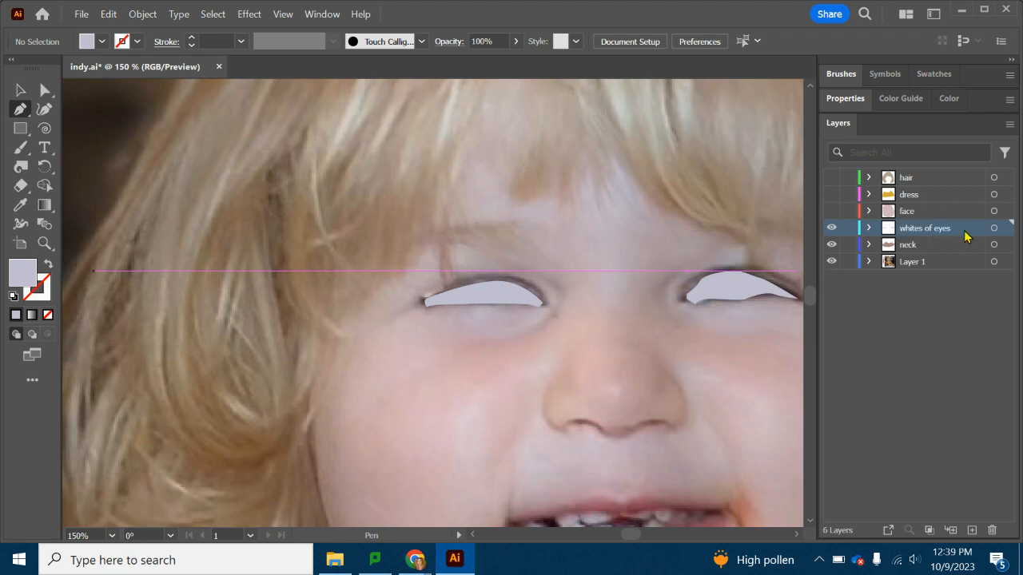
pyautogui.click(972, 530)
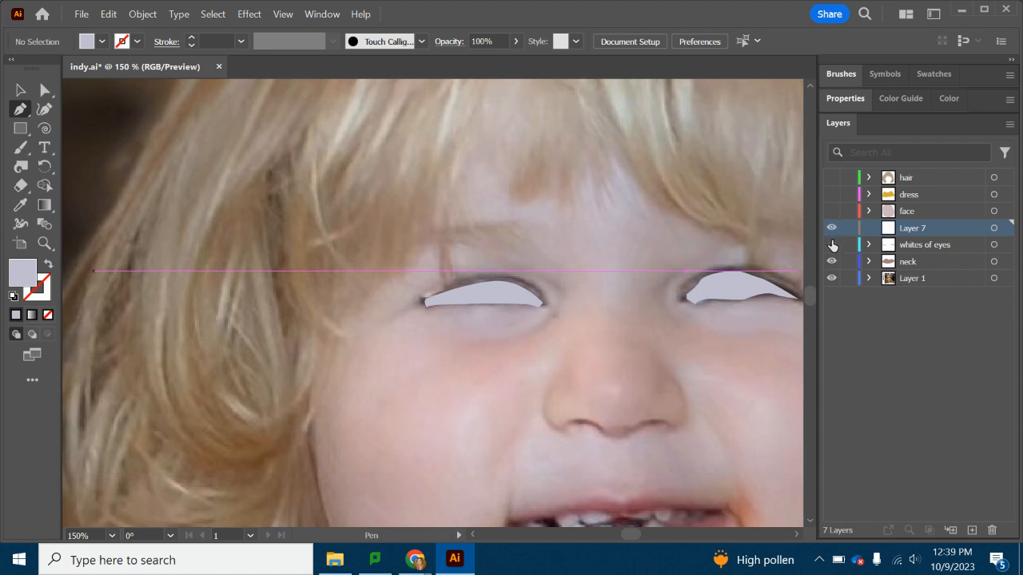
# Hide the whites of eyes layer and trace the pupil of the eye on the photo's right side as a closed Pen shape.
pyautogui.click(831, 244)
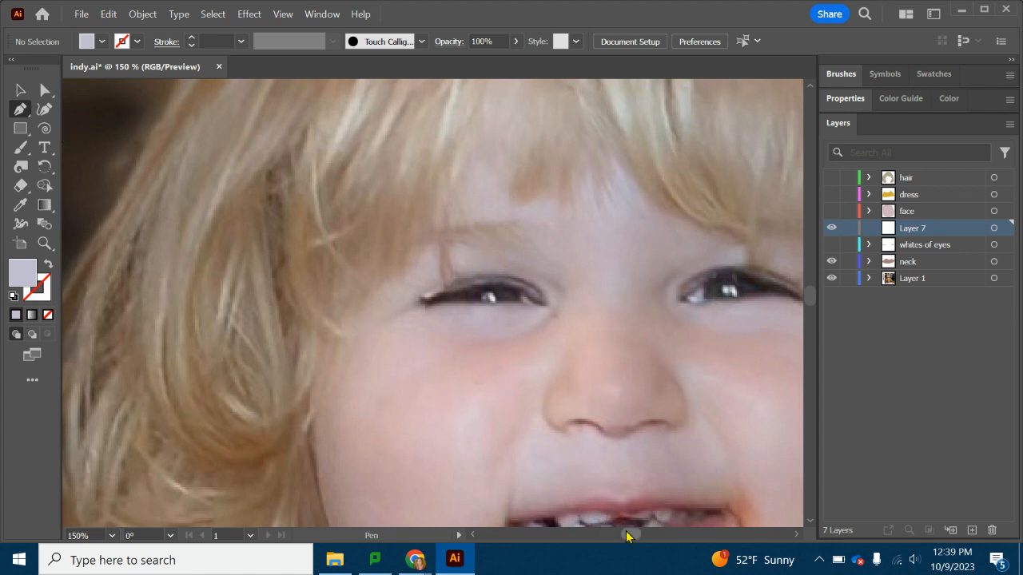
pyautogui.moveTo(626, 536); pyautogui.dragTo(632, 536)
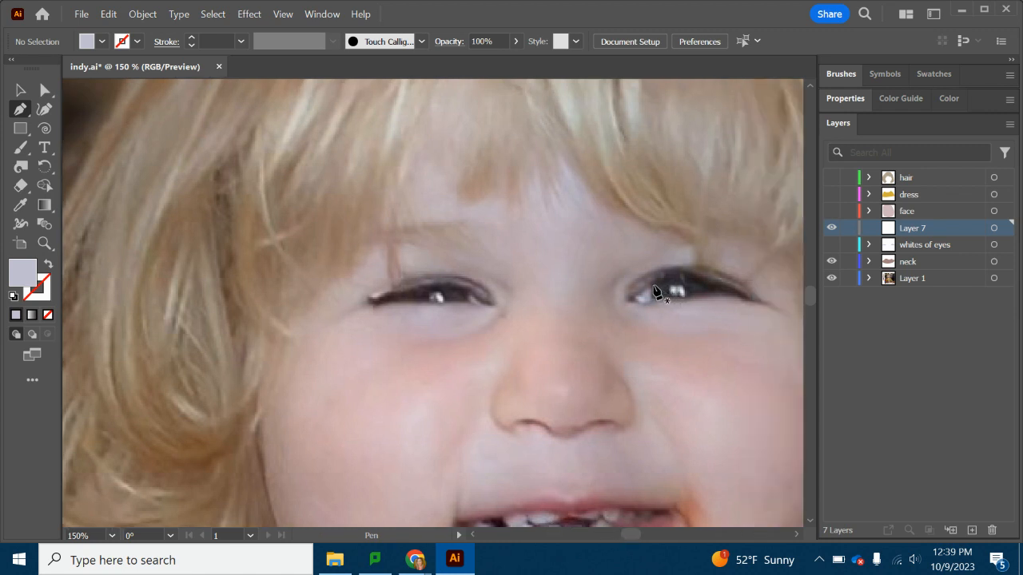
pyautogui.moveTo(652, 289)
pyautogui.mouseDown()
pyautogui.moveTo(657, 304)
pyautogui.moveTo(723, 293)
pyautogui.moveTo(660, 283)
pyautogui.moveTo(655, 291)
pyautogui.mouseUp()
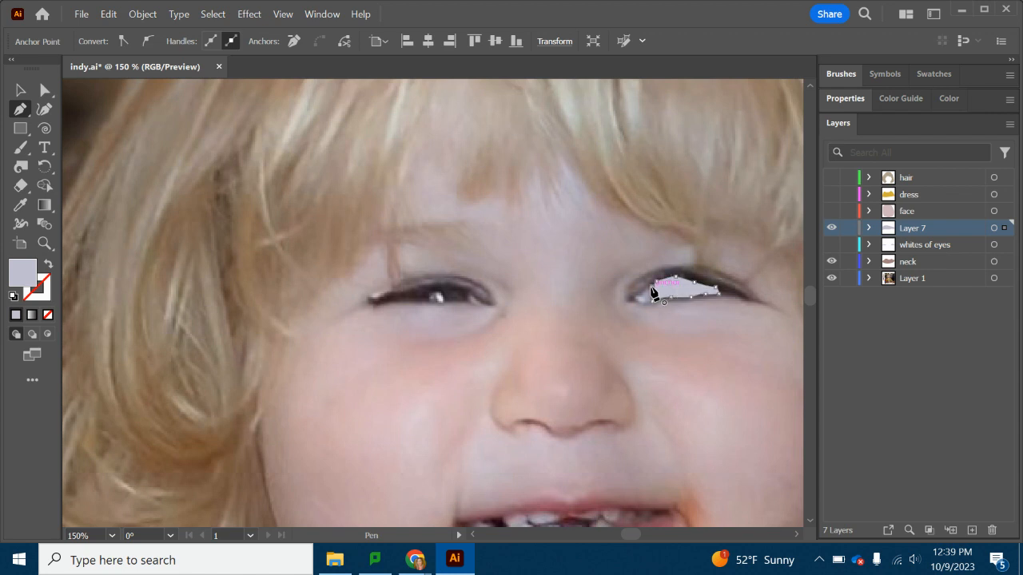
# Recolor the traced pupil with the dark brown sampled from the color swatches beside the photo.
pyautogui.moveTo(624, 535); pyautogui.dragTo(620, 537)
pyautogui.scroll(-15, 491, 455)
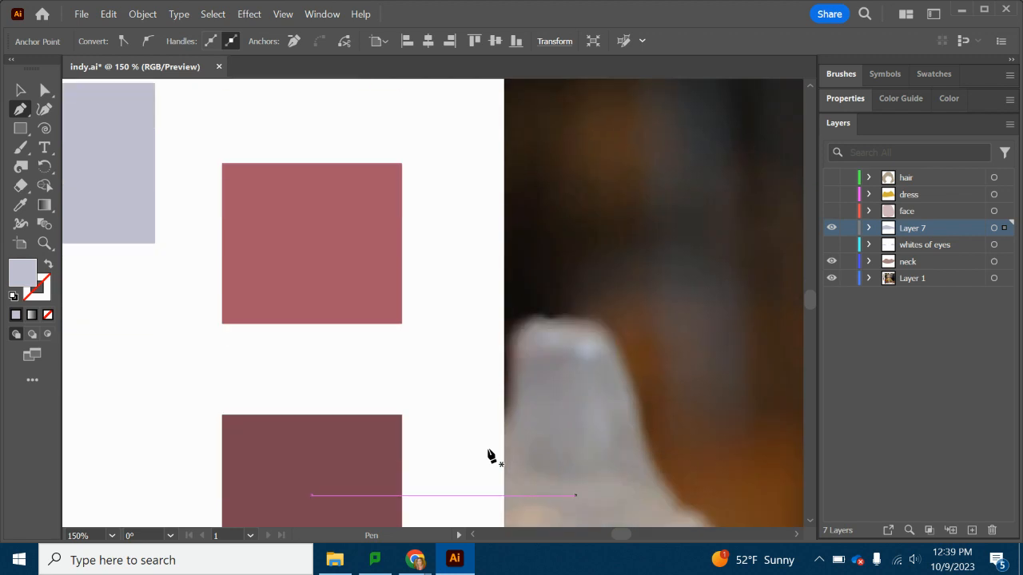
pyautogui.scroll(-3, 490, 455)
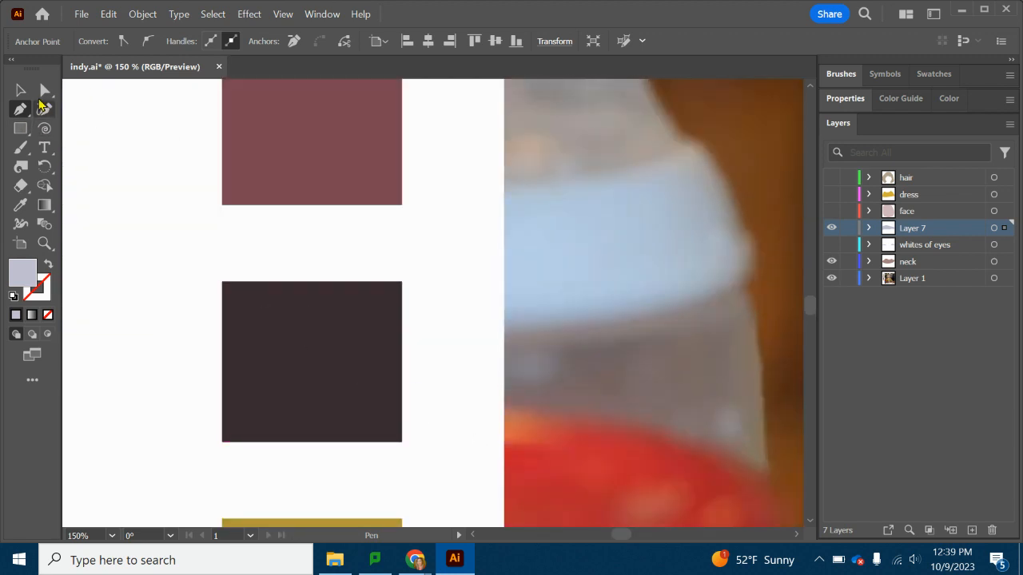
pyautogui.click(21, 204)
pyautogui.click(357, 323)
pyautogui.moveTo(619, 536)
pyautogui.mouseDown()
pyautogui.moveTo(646, 541)
pyautogui.moveTo(630, 536)
pyautogui.mouseUp()
pyautogui.scroll(10, 645, 290)
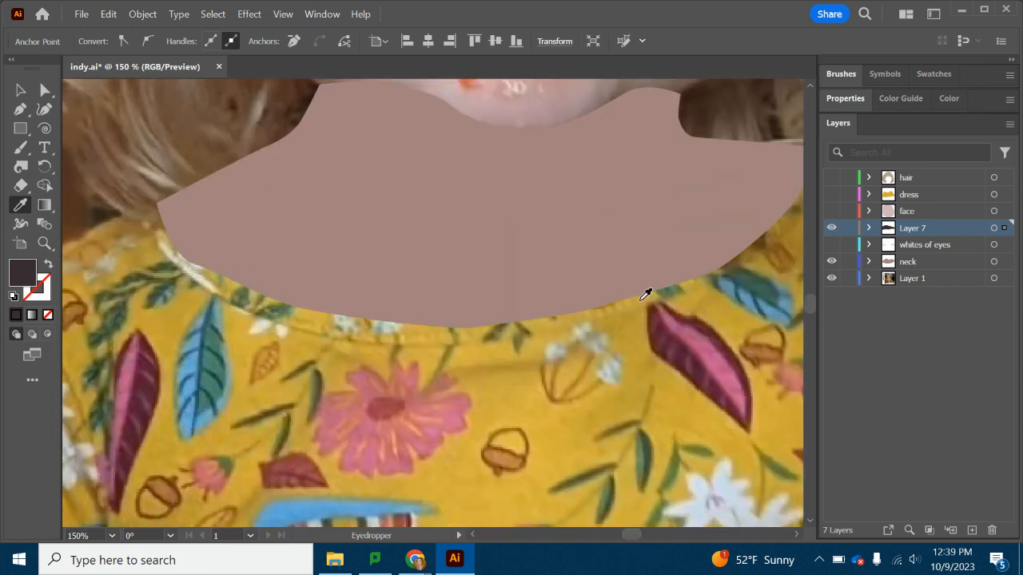
pyautogui.scroll(5, 647, 293)
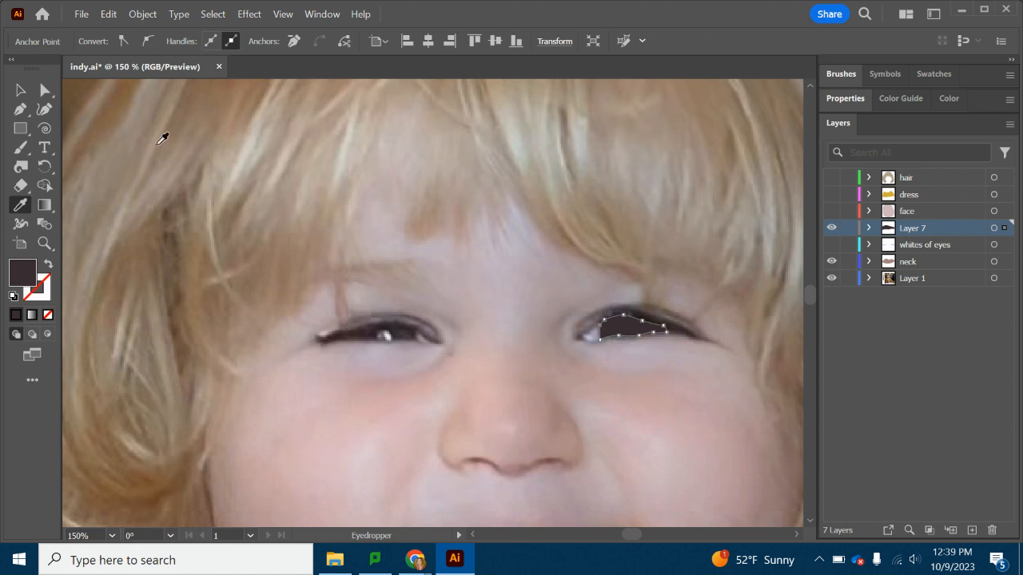
# Trace the pupil of the eye on the photo's left side as a closed dark brown Pen shape.
pyautogui.click(20, 109)
pyautogui.press('Escape')
pyautogui.moveTo(415, 341); pyautogui.dragTo(409, 330)
pyautogui.moveTo(397, 323); pyautogui.dragTo(381, 345)
pyautogui.click(353, 341)
pyautogui.click(406, 339)
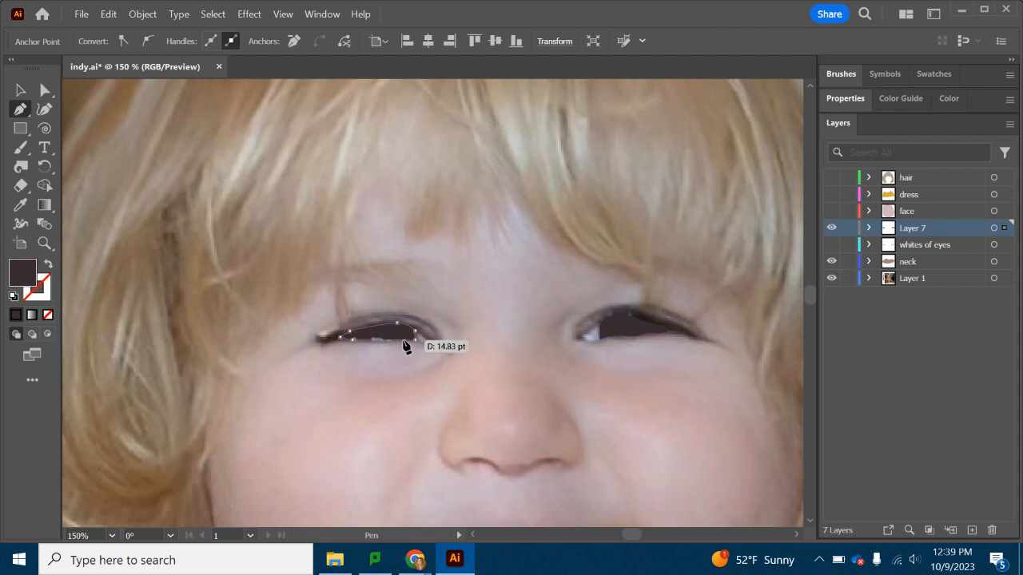
pyautogui.click(414, 340)
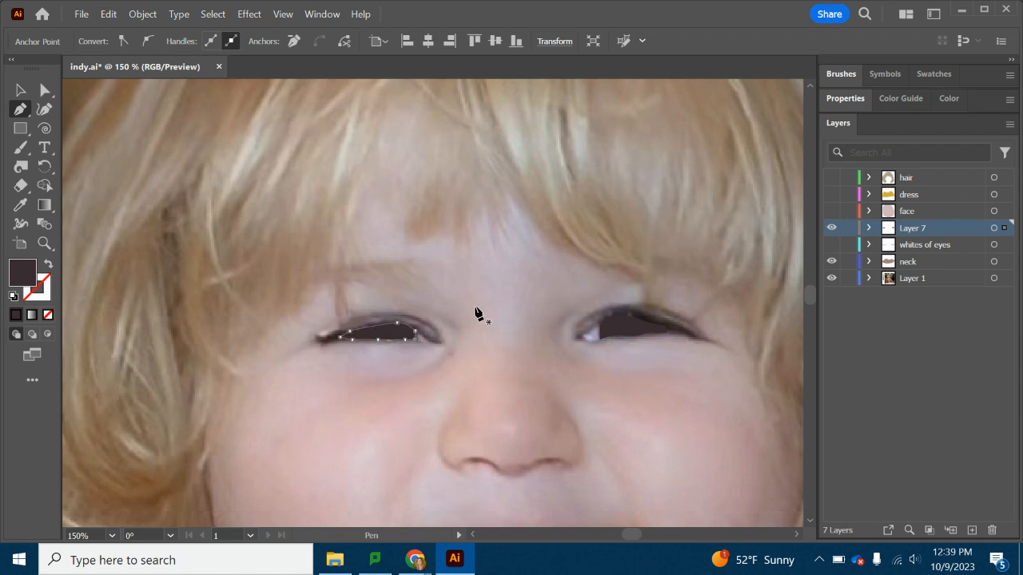
# Show the whites of eyes layer to check the pupils against it, and hide both eye layers.
pyautogui.click(831, 245)
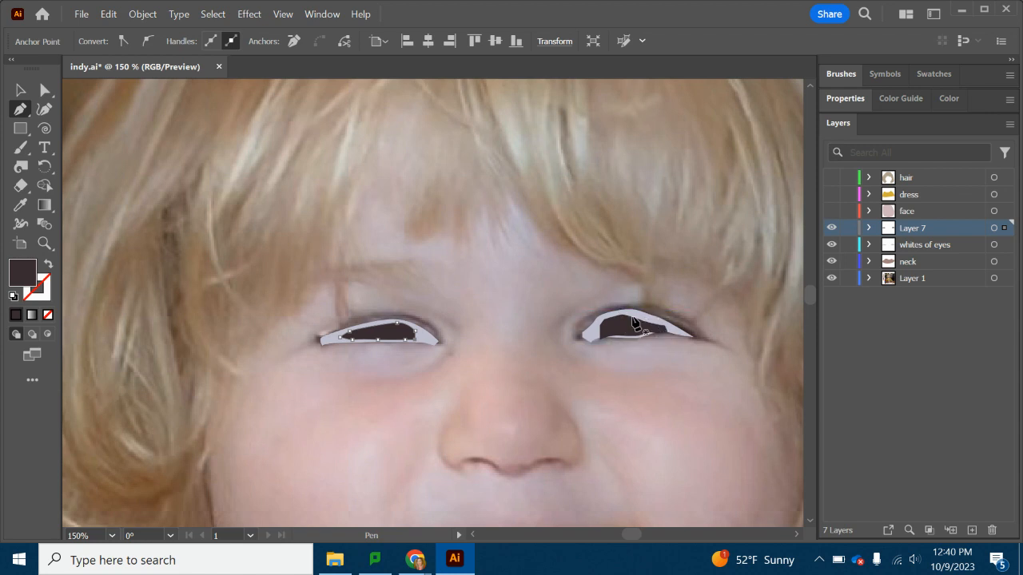
pyautogui.click(831, 228)
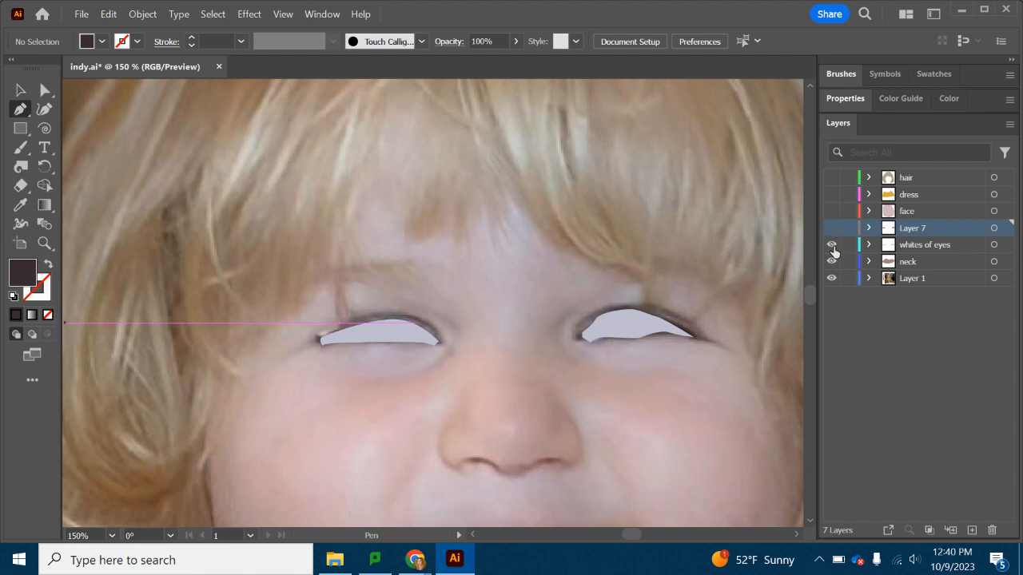
pyautogui.click(831, 245)
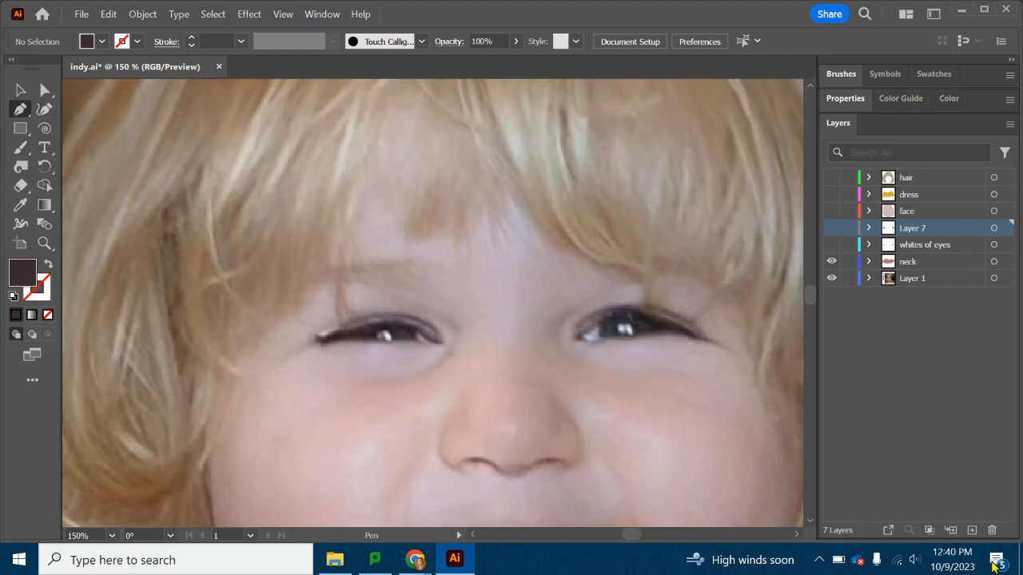
# Add a new layer named "highlights of eyes", rename the layer below it "pupils" and make the highlights layer active.
pyautogui.click(972, 530)
pyautogui.doubleClick(908, 230)
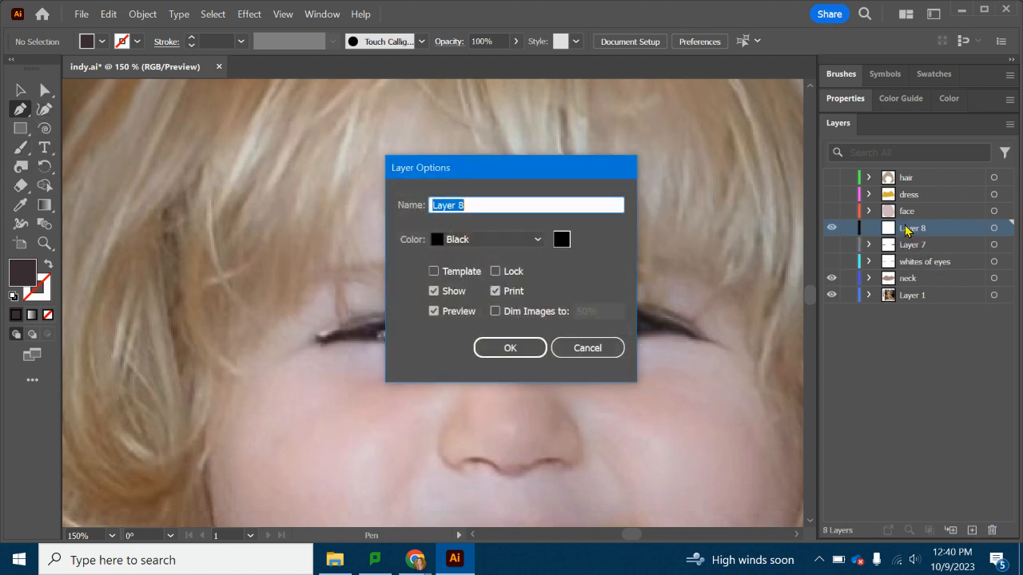
pyautogui.click(612, 347)
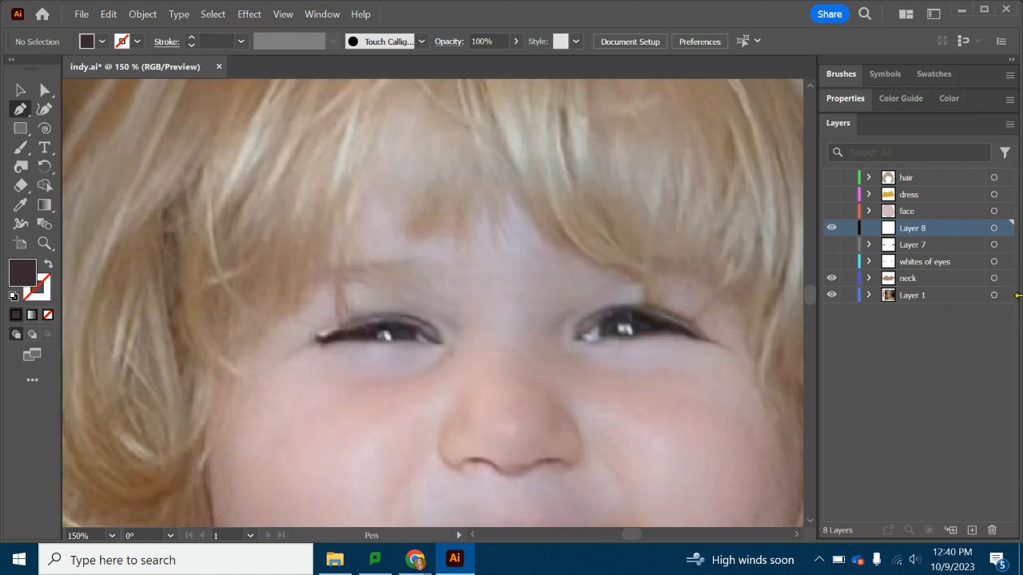
pyautogui.doubleClick(907, 230)
pyautogui.press('BackSpace')
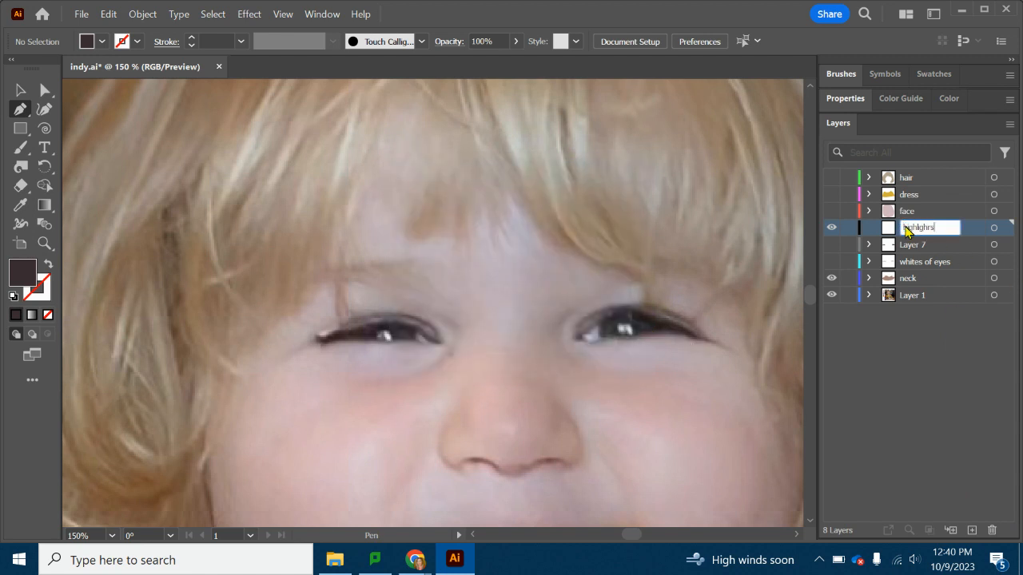
pyautogui.write('highlights of eyes')
pyautogui.doubleClick(906, 247)
pyautogui.write('pupils')
pyautogui.click(940, 231)
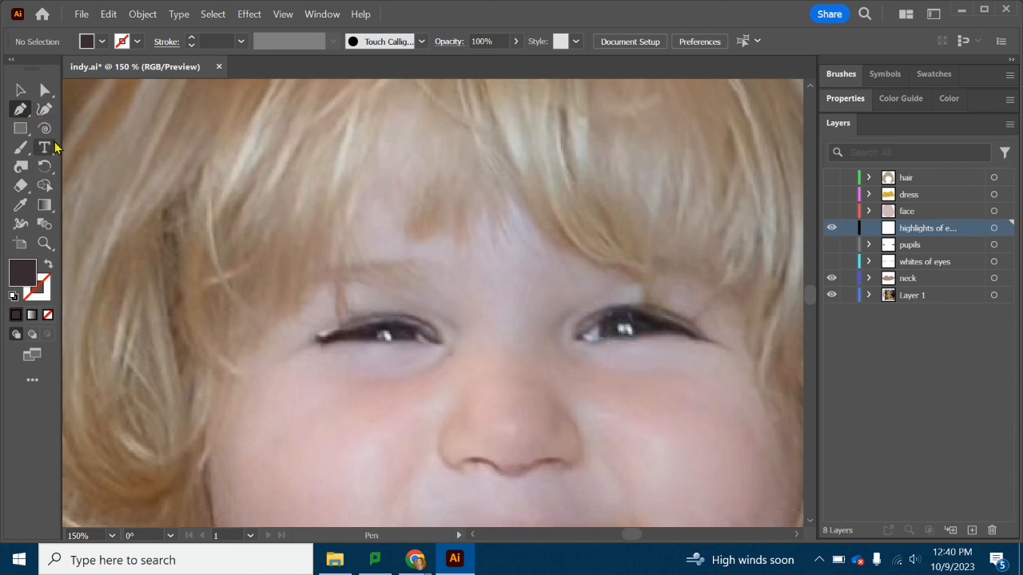
# Sample the pale highlight color from the eye on the photo's left side and activate the Paintbrush.
pyautogui.click(22, 148)
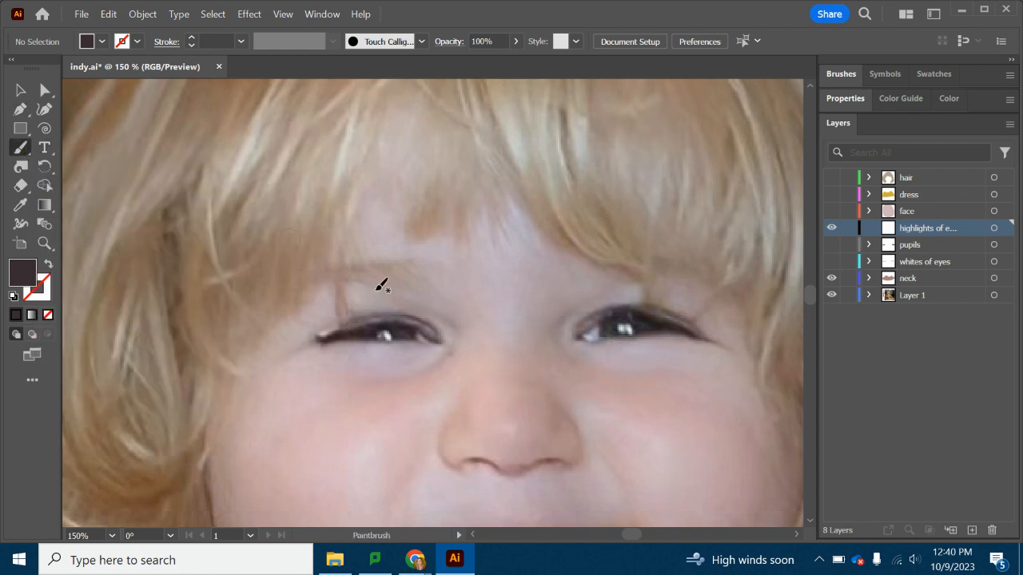
pyautogui.click(102, 43)
pyautogui.press('Escape')
pyautogui.click(20, 204)
pyautogui.click(392, 332)
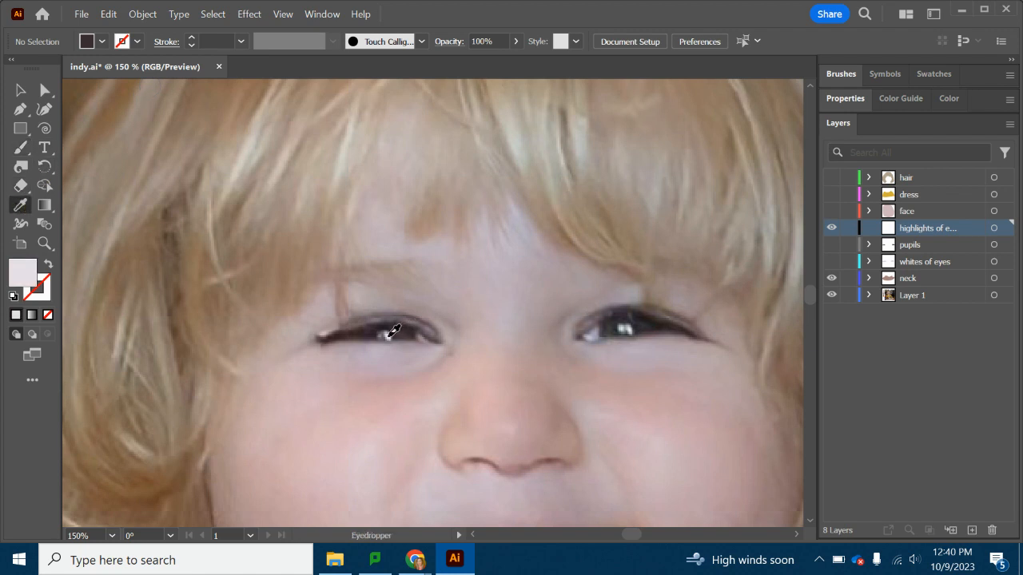
pyautogui.click(21, 147)
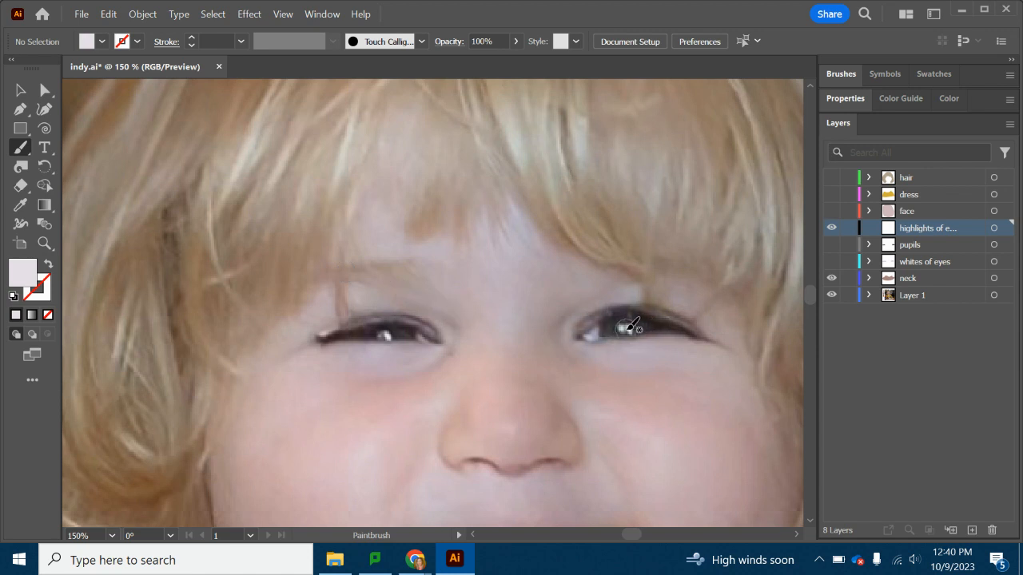
pyautogui.hotkey('shift', 'x')
pyautogui.click(627, 329)
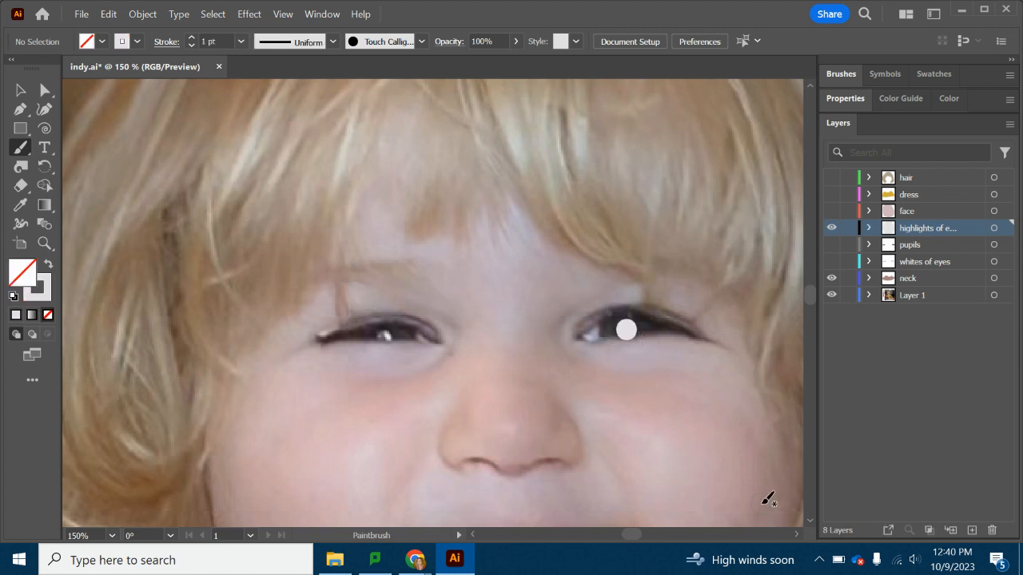
pyautogui.hotkey('ctrl', 'z')
pyautogui.hotkey('shift', 'x')
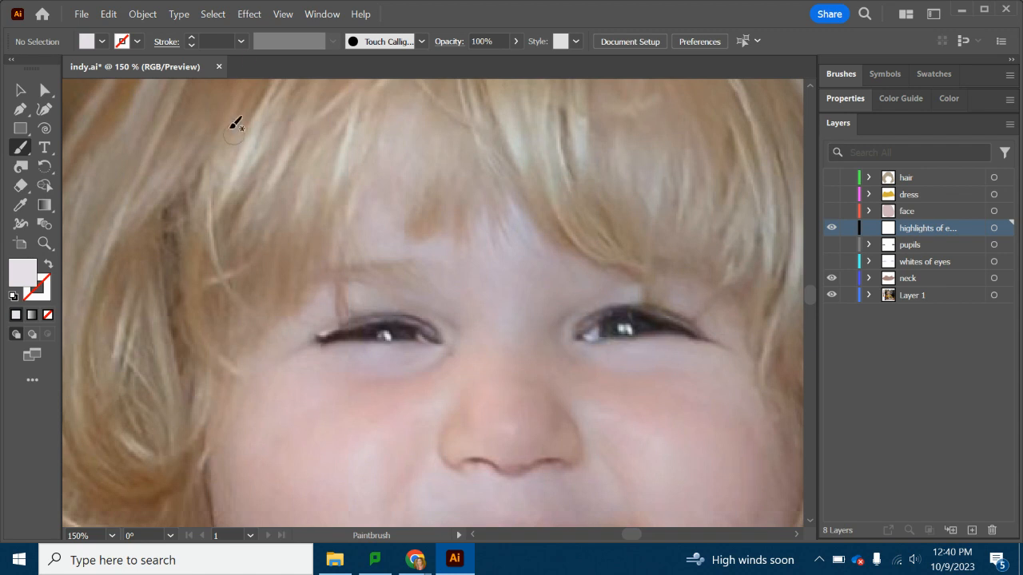
# Create a new calligraphic brush with 0° angle, 100% roundness and a size of 1 pt.
pyautogui.click(320, 16)
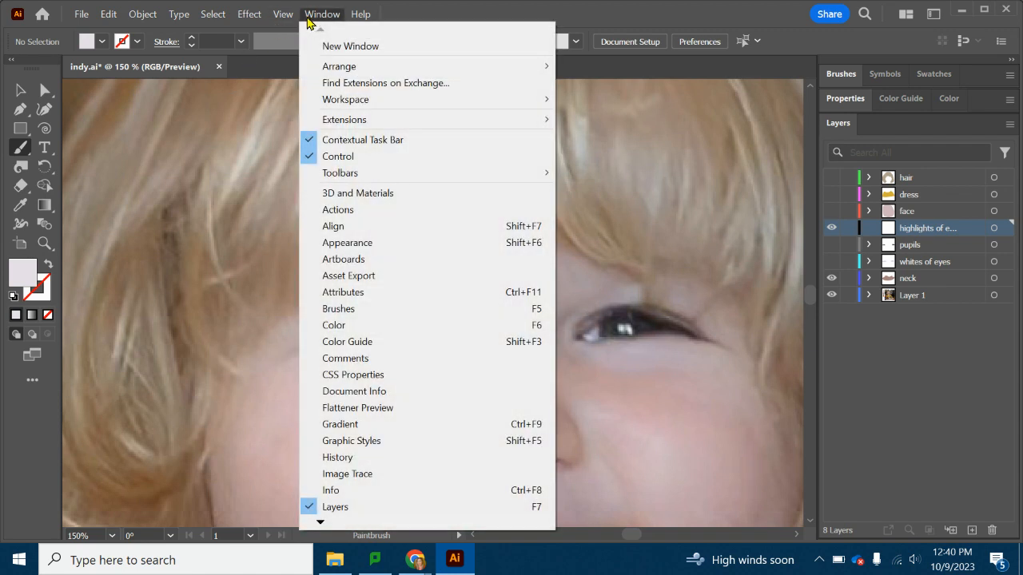
pyautogui.click(337, 312)
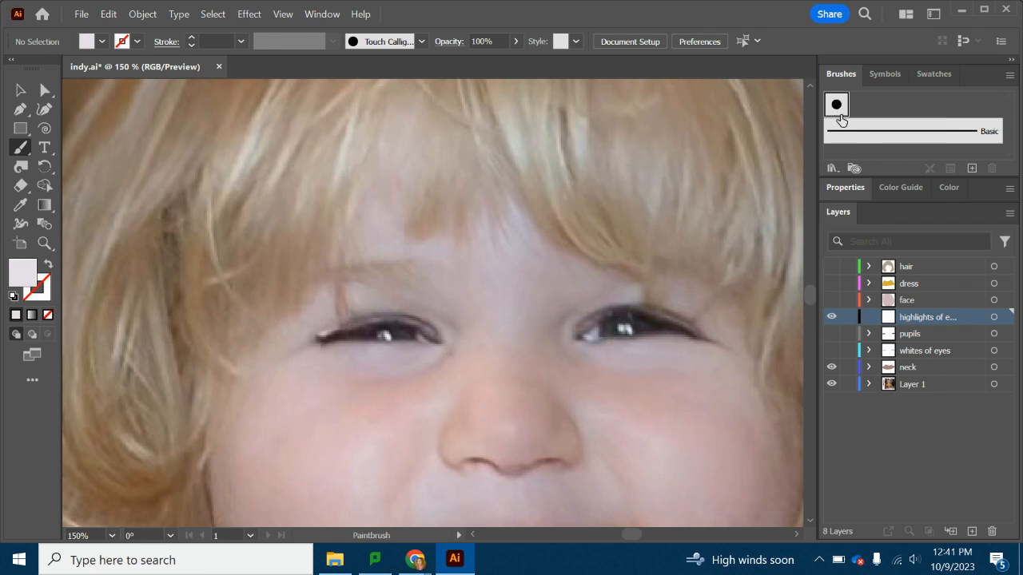
pyautogui.click(971, 169)
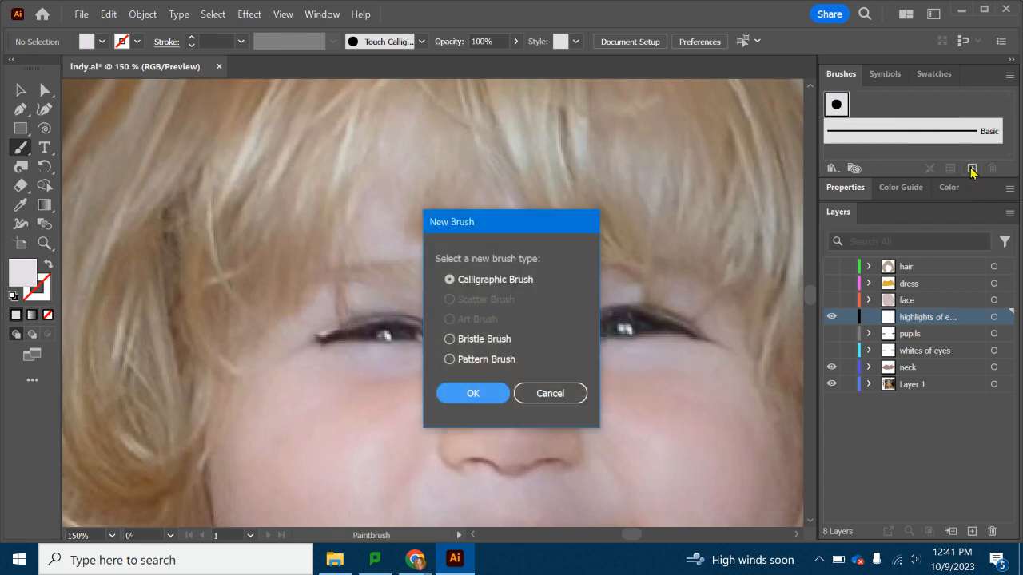
pyautogui.click(486, 395)
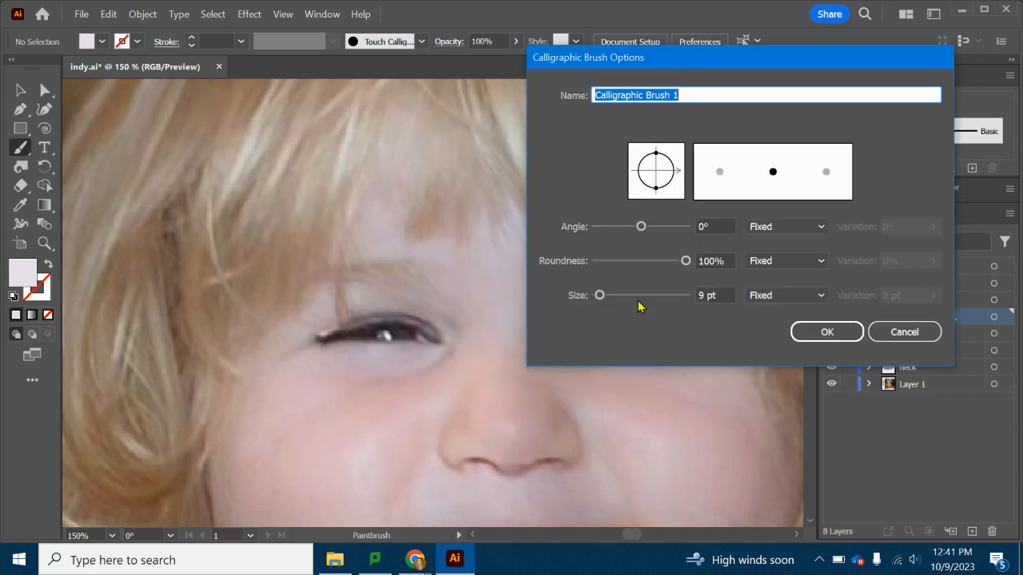
pyautogui.moveTo(600, 297); pyautogui.dragTo(595, 300)
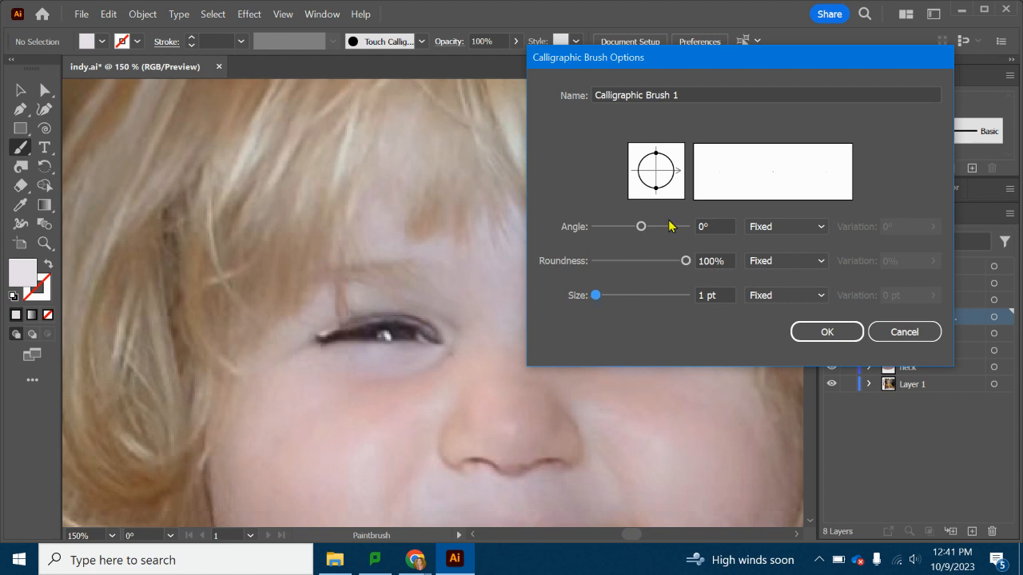
pyautogui.click(826, 332)
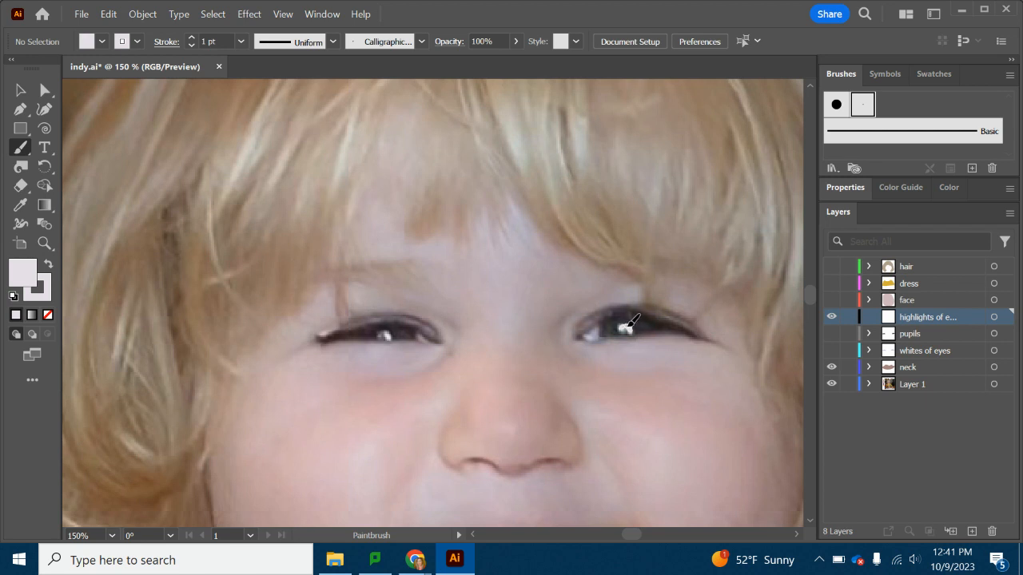
# Paint small pale highlights in both pupils with the 1 pt brush, and show the pupils and whites of eyes layers.
pyautogui.moveTo(625, 328); pyautogui.dragTo(630, 326)
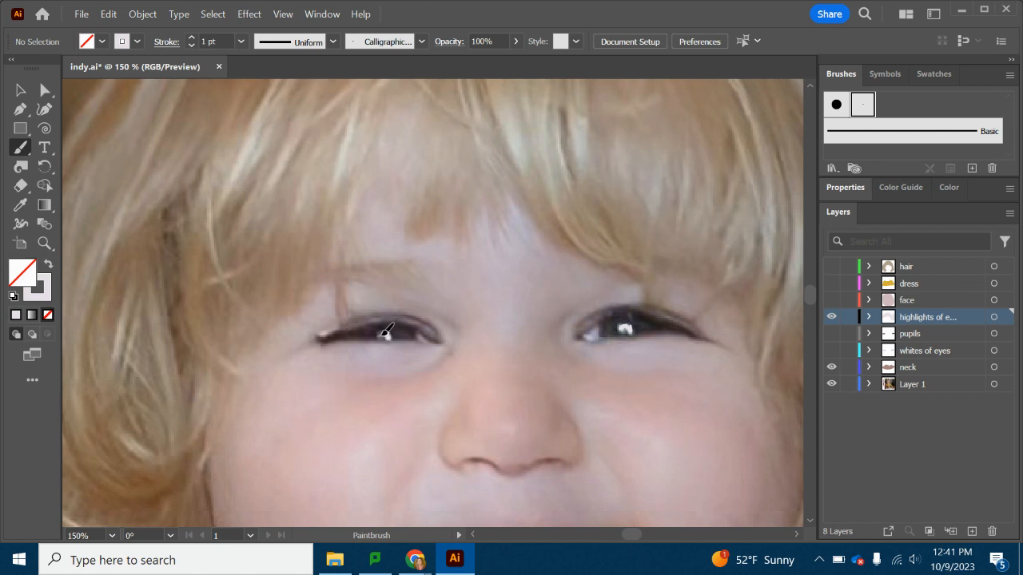
pyautogui.click(832, 334)
pyautogui.click(832, 350)
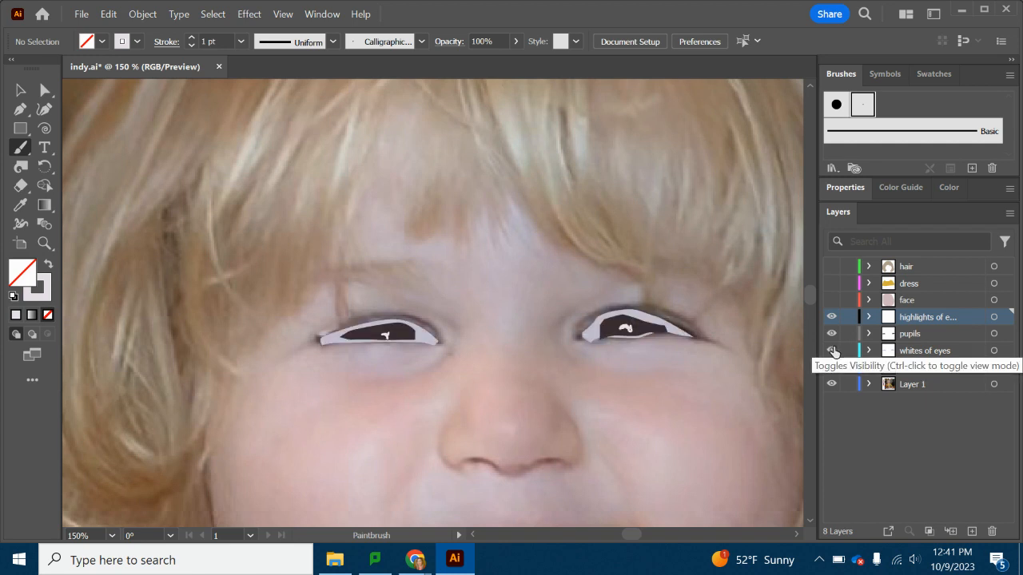
# Make the pupils layer active and toggle the whites of eyes layer to compare the eyes, leaving it hidden.
pyautogui.click(919, 340)
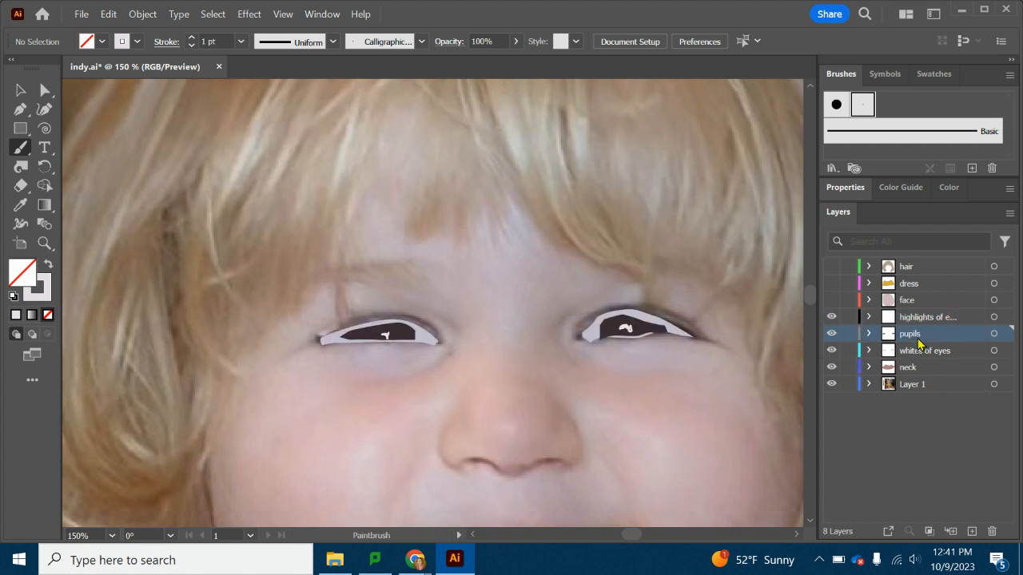
pyautogui.click(833, 350)
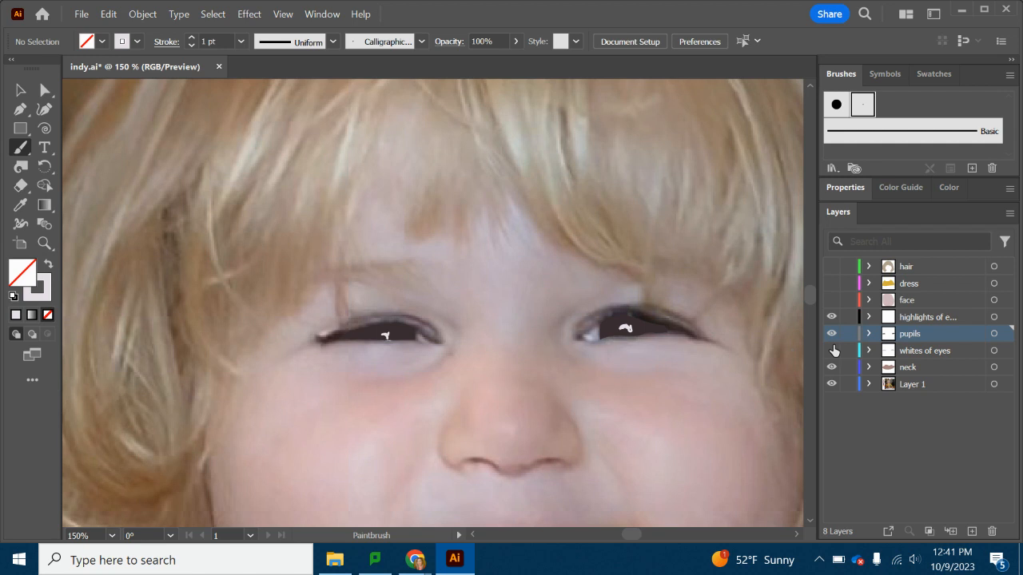
pyautogui.click(833, 350)
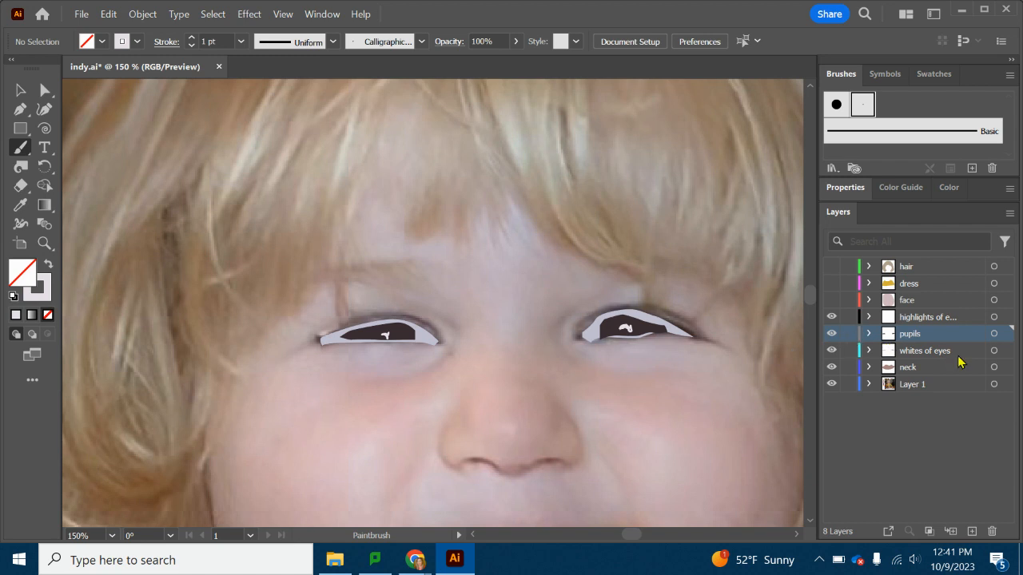
pyautogui.click(832, 350)
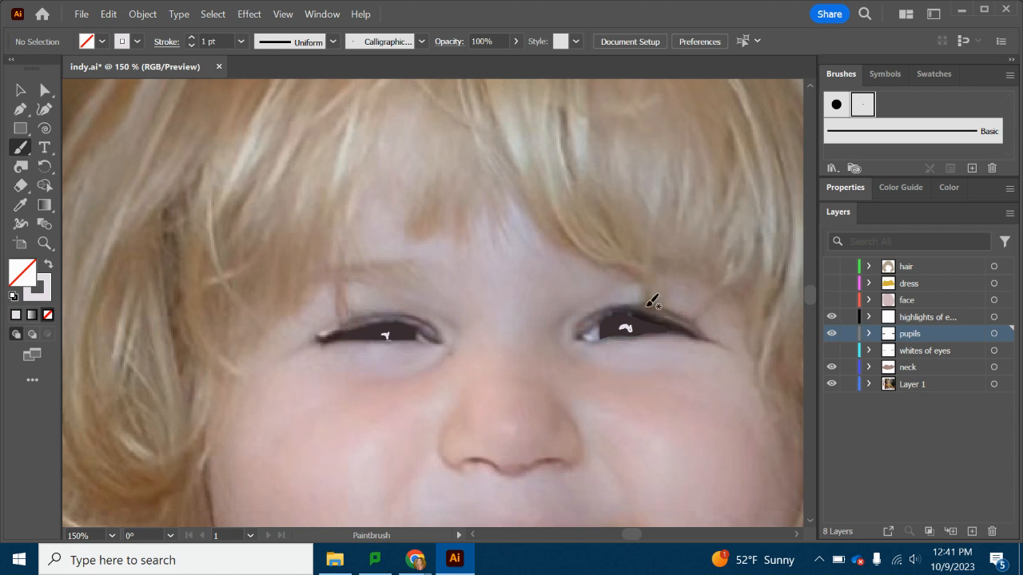
# Add a new layer directly above the highlights of eyes layer and name it "eyelashes".
pyautogui.click(972, 532)
pyautogui.moveTo(923, 340); pyautogui.dragTo(918, 320)
pyautogui.doubleClick(911, 317)
pyautogui.write('ey')
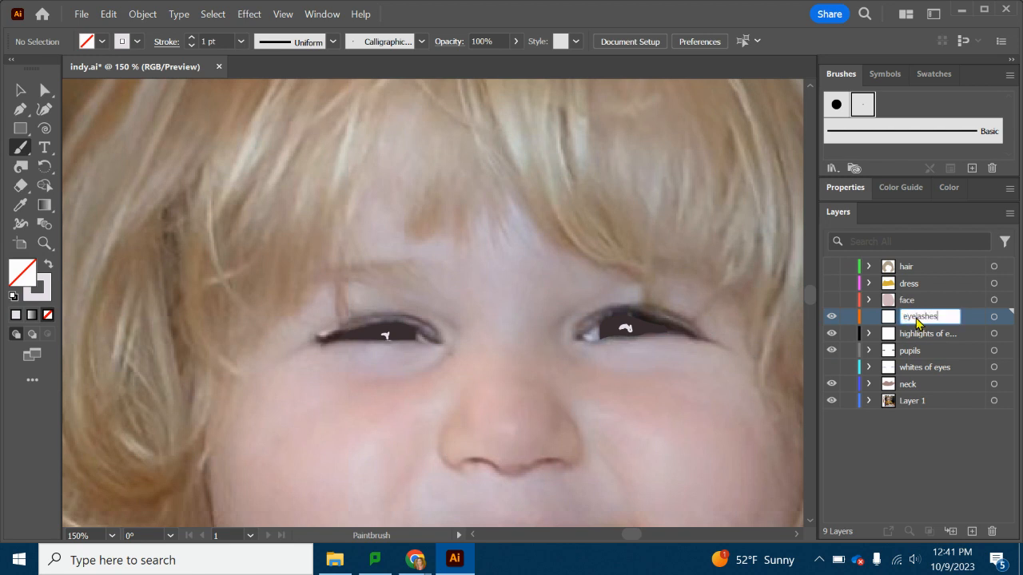
pyautogui.write('elashes')
pyautogui.press('Return')
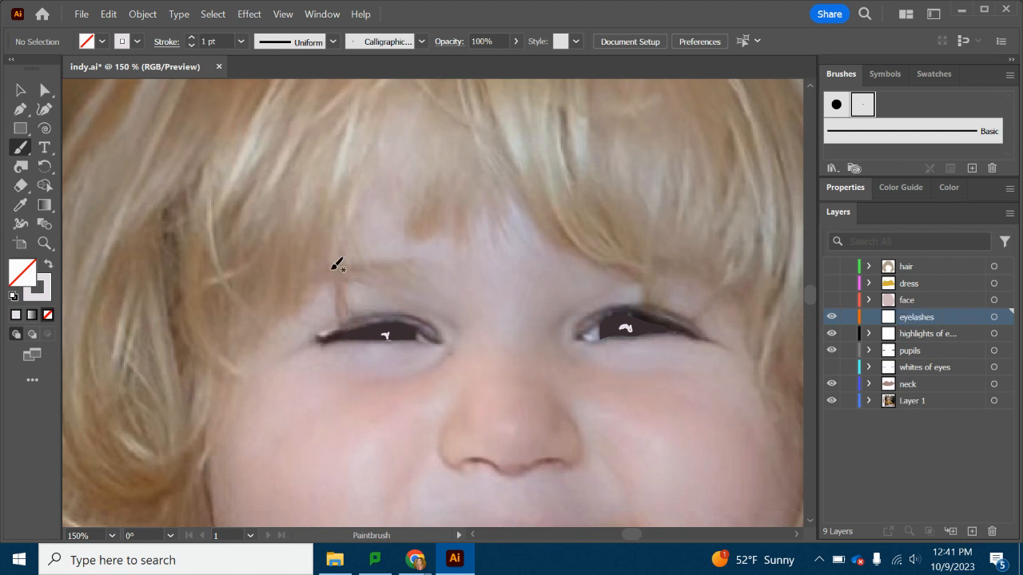
# Hide the highlights of eyes and pupils layers, and trace a curve along the upper lash line of the child's left eye with the Pen tool.
pyautogui.click(832, 334)
pyautogui.click(832, 350)
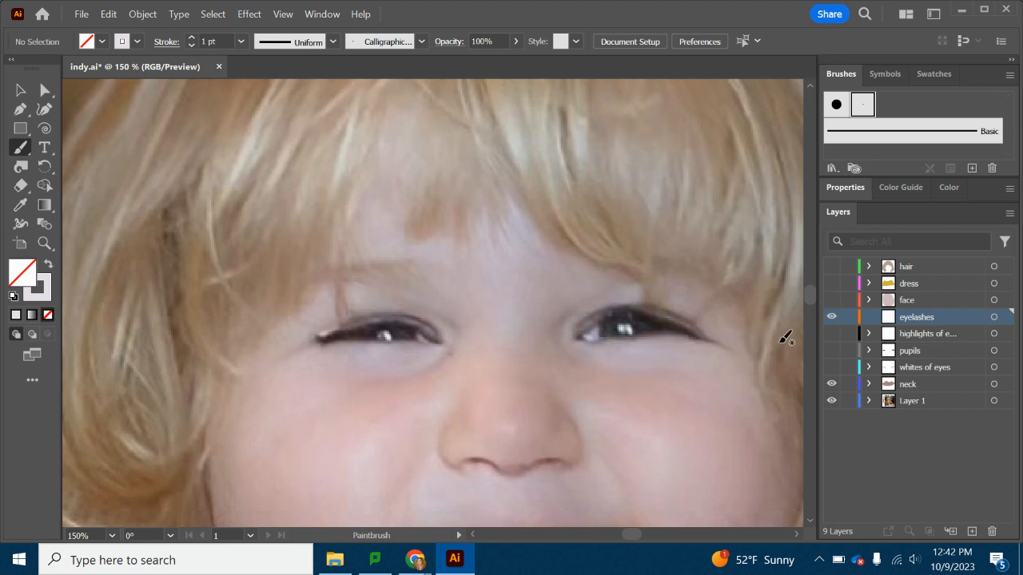
pyautogui.click(18, 112)
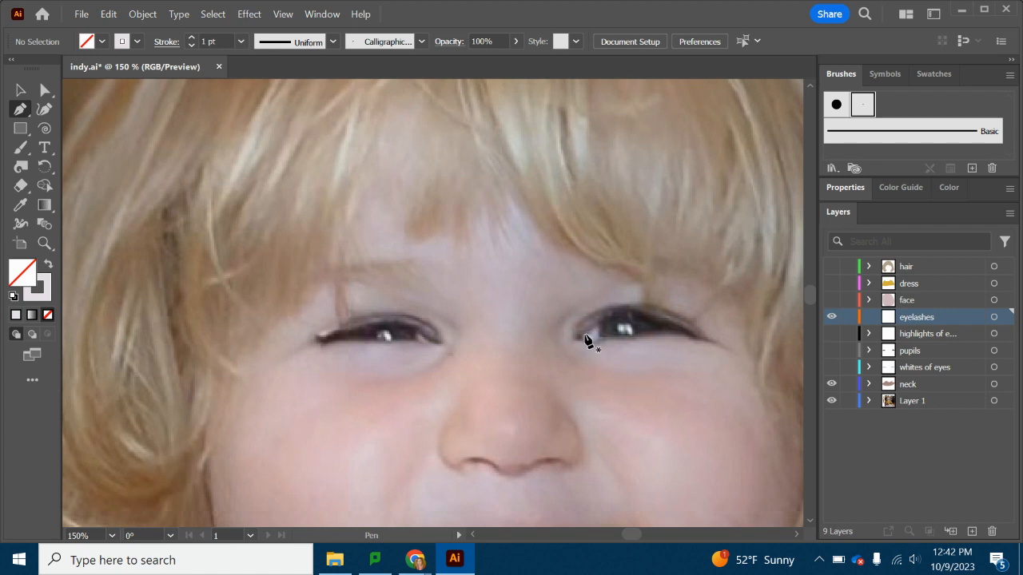
pyautogui.moveTo(584, 340); pyautogui.dragTo(677, 325)
pyautogui.click(705, 338)
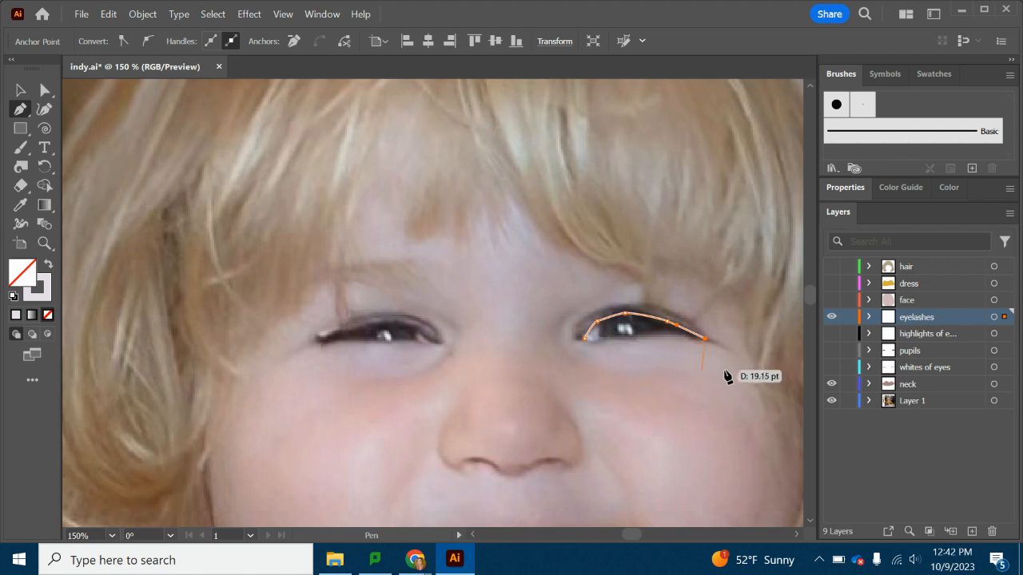
# Try sampling the dark lash colour from the photo onto the curve with the Eyedropper, and remove the fill.
pyautogui.click(854, 189)
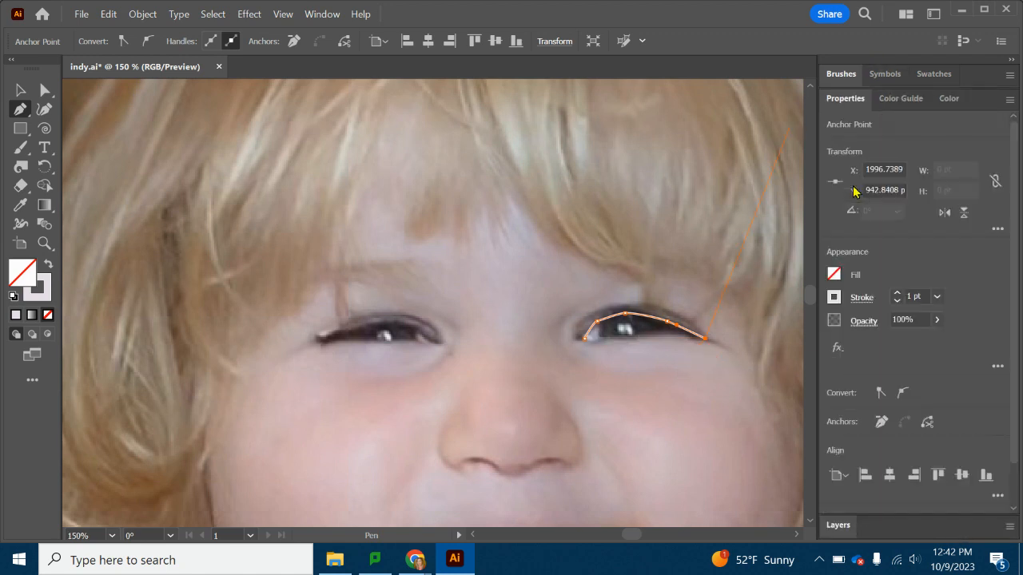
pyautogui.click(833, 298)
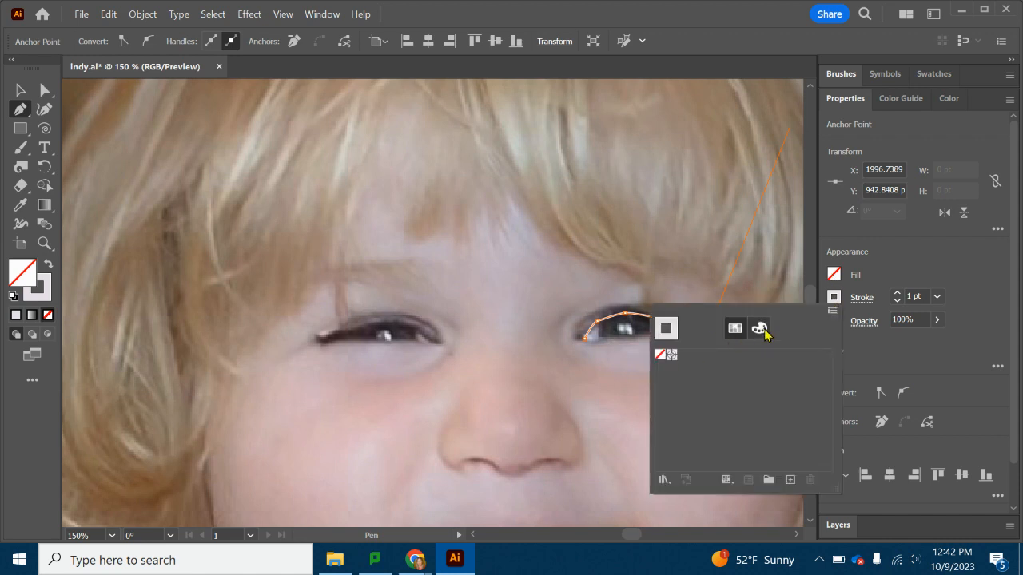
pyautogui.click(333, 338)
pyautogui.press('i')
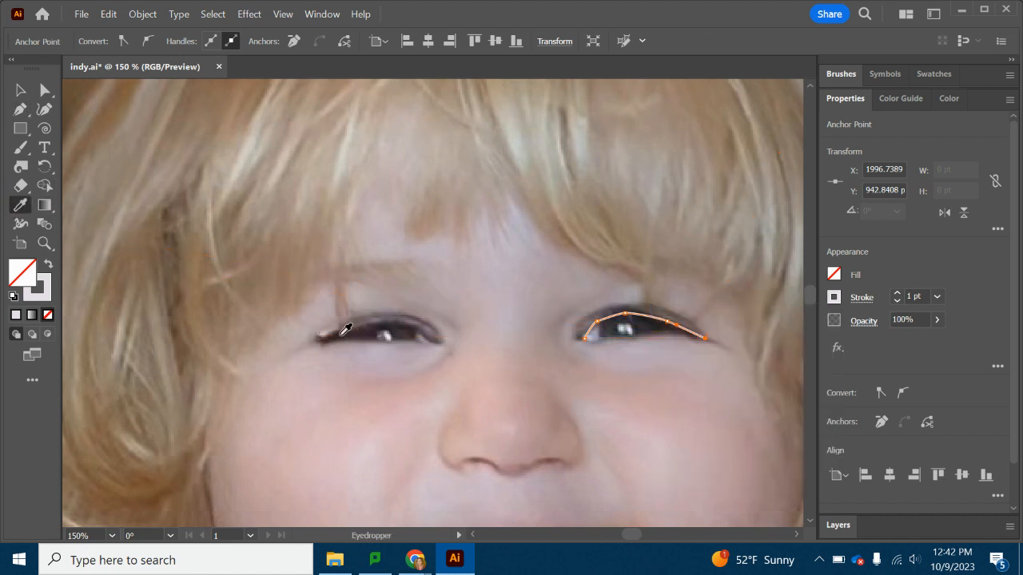
pyautogui.click(345, 330)
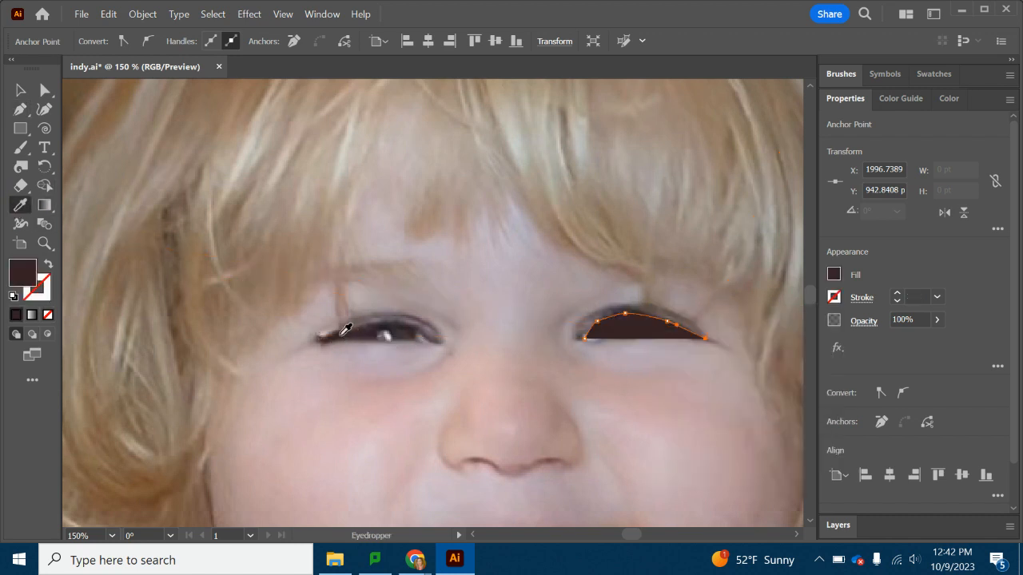
pyautogui.click(834, 275)
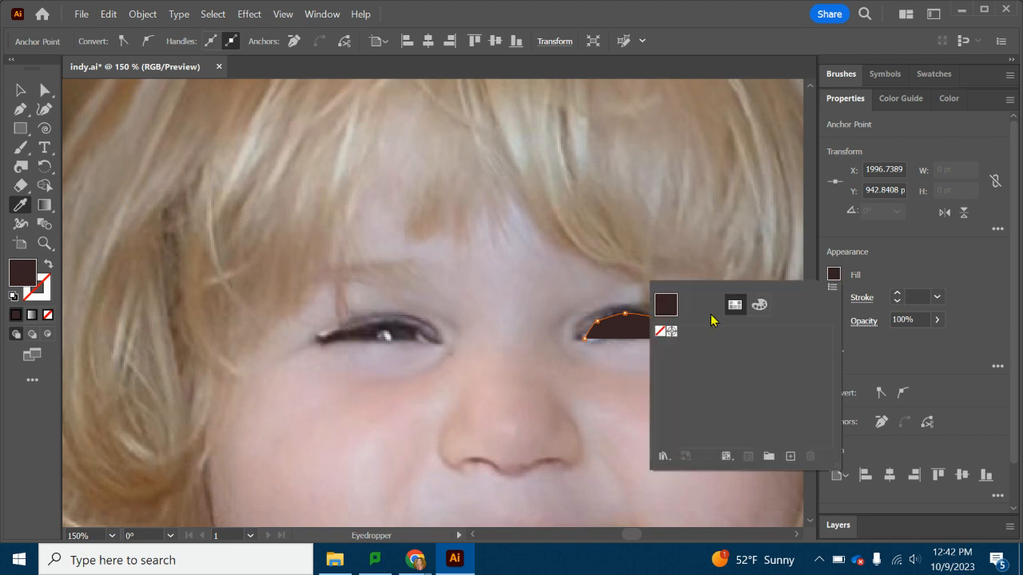
pyautogui.click(660, 331)
pyautogui.click(834, 297)
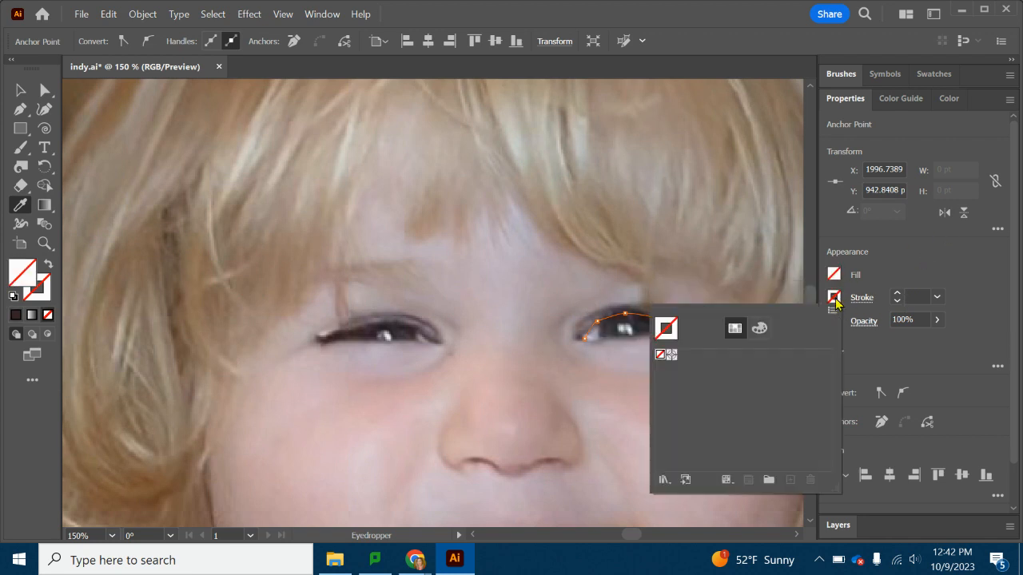
pyautogui.press('Escape')
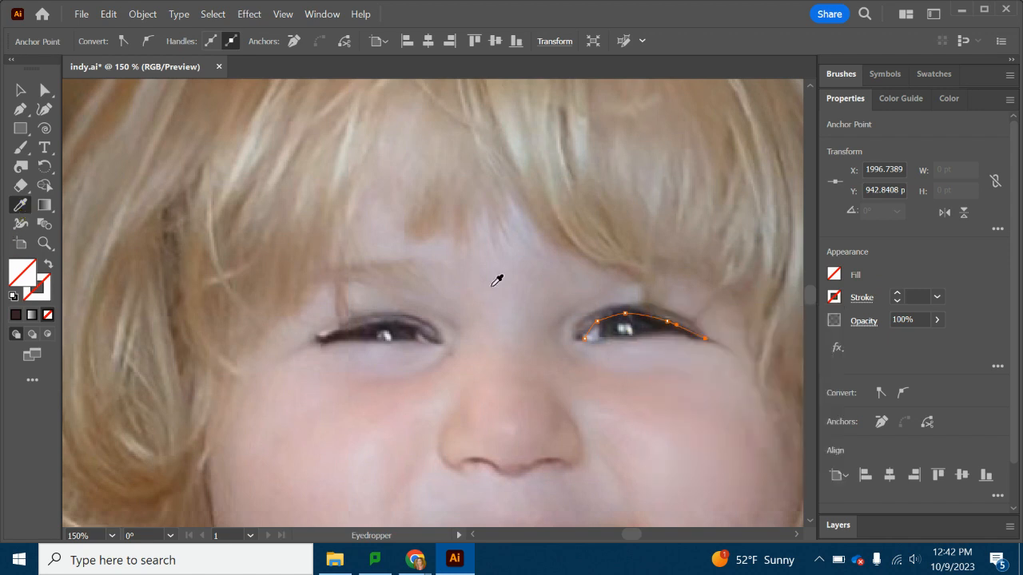
# Give the lash curve a dark brown 21120A stroke with a weight of 2 pt.
pyautogui.click(834, 297)
pyautogui.click(759, 330)
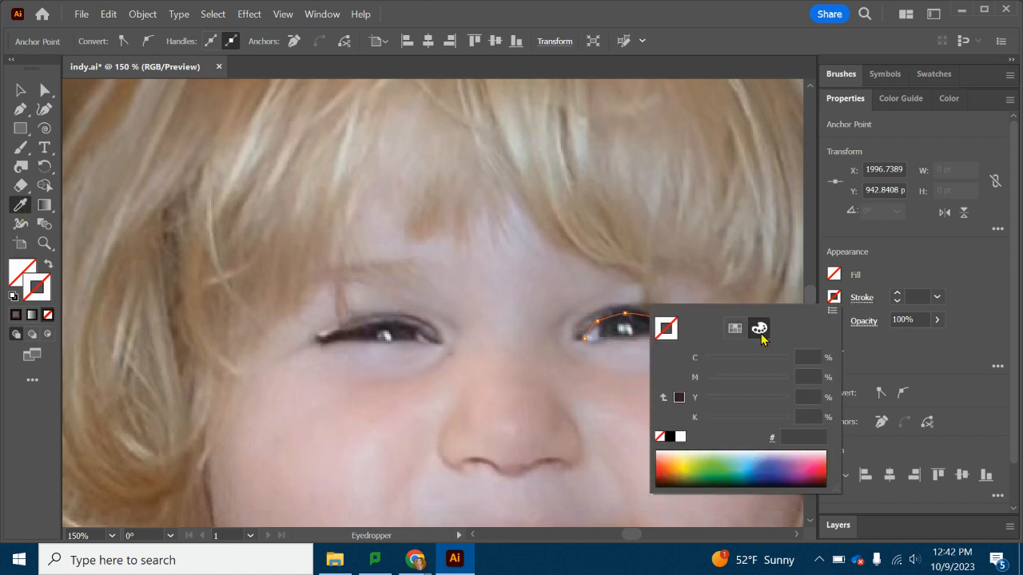
pyautogui.moveTo(679, 463); pyautogui.dragTo(671, 477)
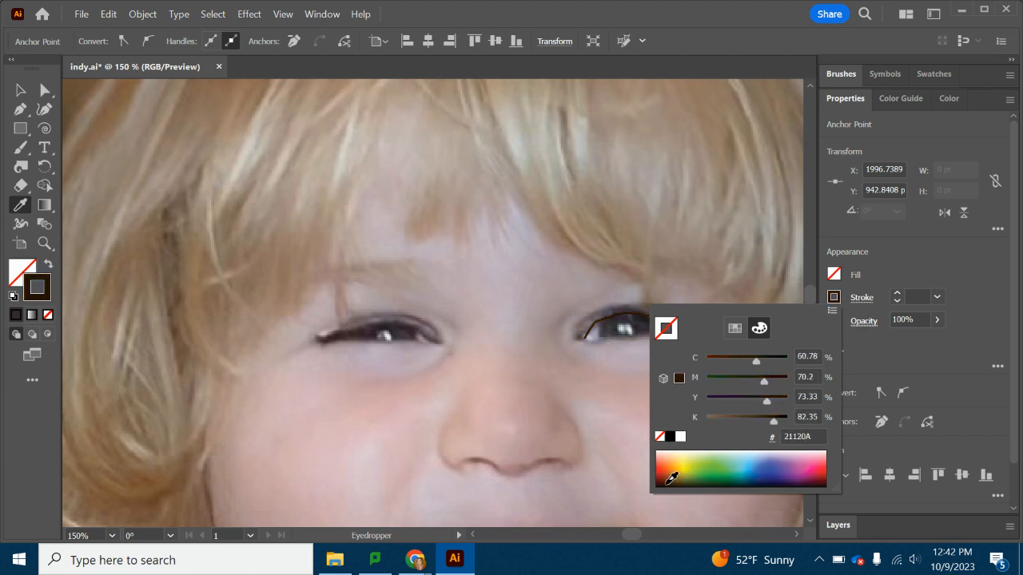
pyautogui.click(896, 264)
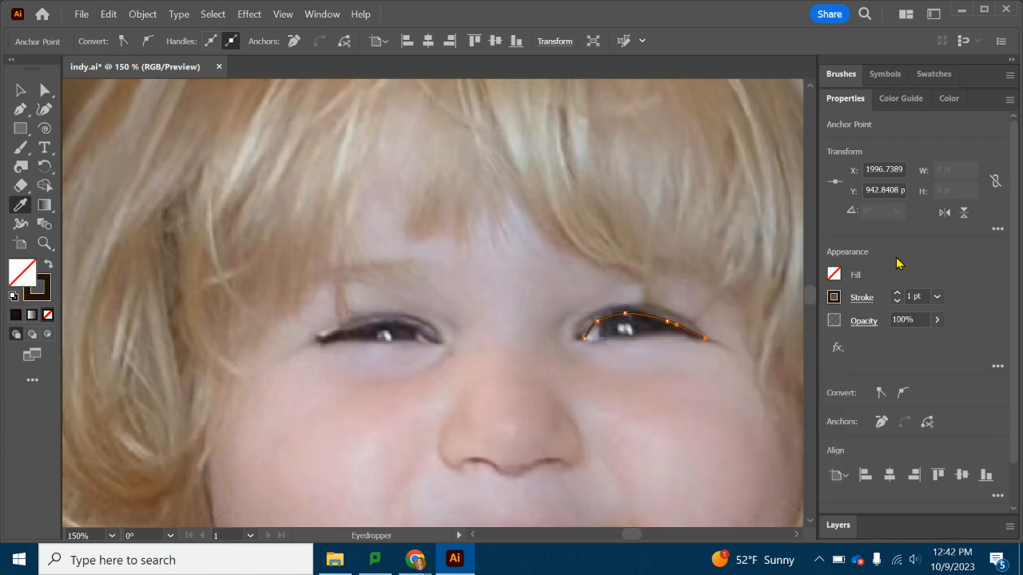
pyautogui.click(896, 294)
pyautogui.click(896, 294)
pyautogui.click(896, 294)
pyautogui.click(896, 302)
pyautogui.click(897, 302)
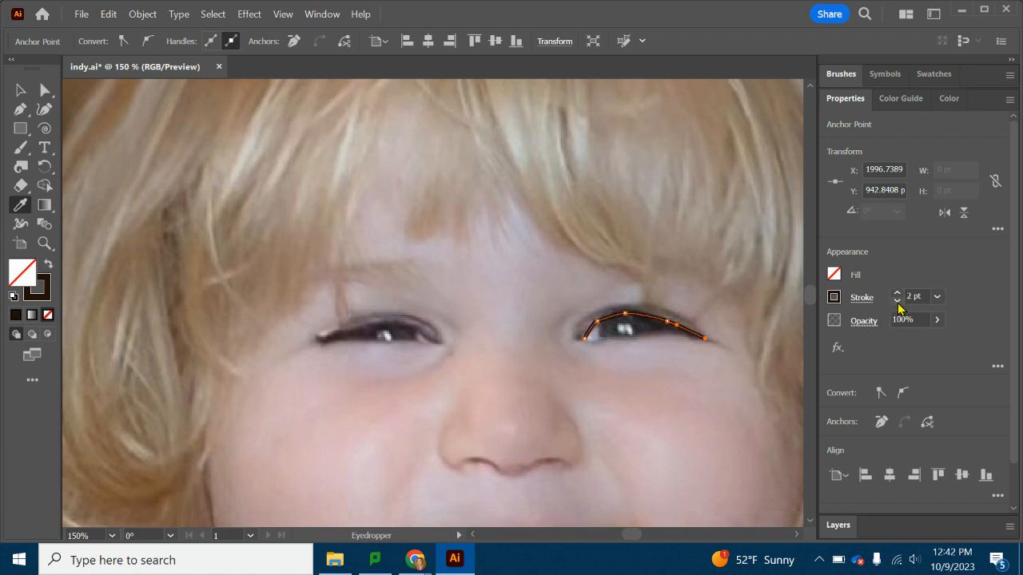
# Select the stroked lash curve on the child's left eye and delete it.
pyautogui.click(20, 91)
pyautogui.click(751, 334)
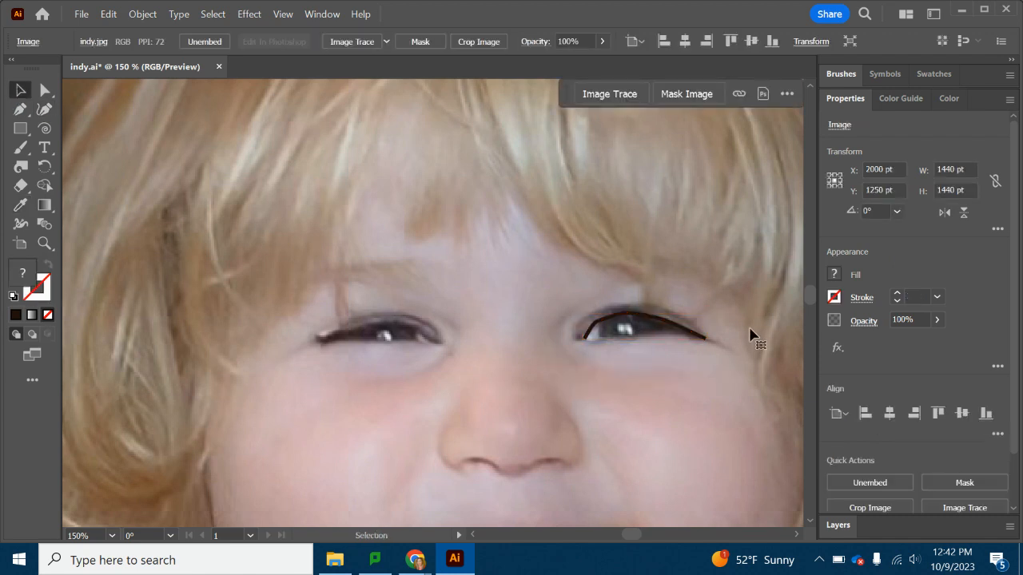
pyautogui.click(700, 340)
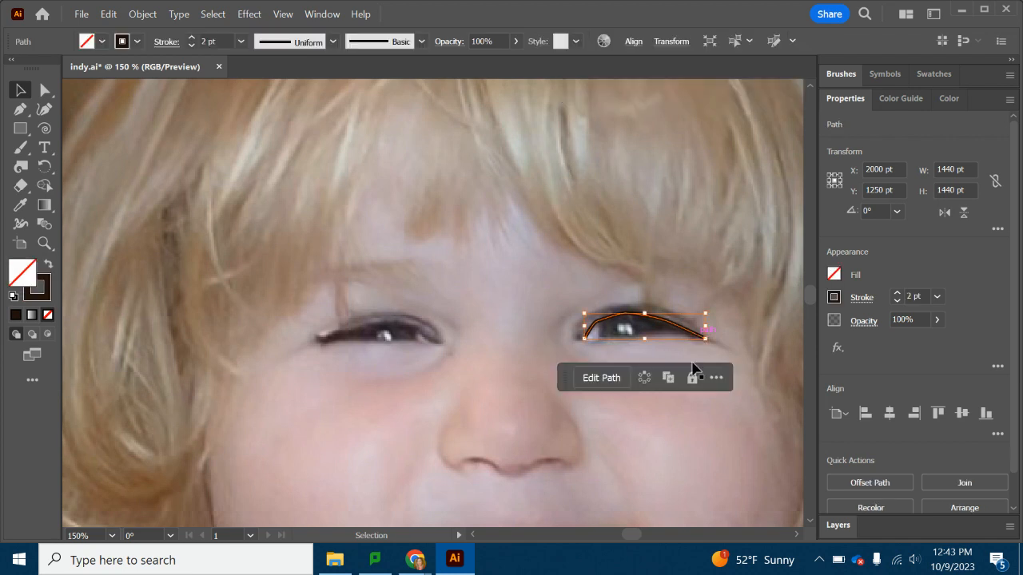
pyautogui.hotkey('ctrl', 'shift', 'a')
# Draw the lower edge of a new lash shape along the upper lid of the child's left eye with the Pen tool.
pyautogui.click(20, 109)
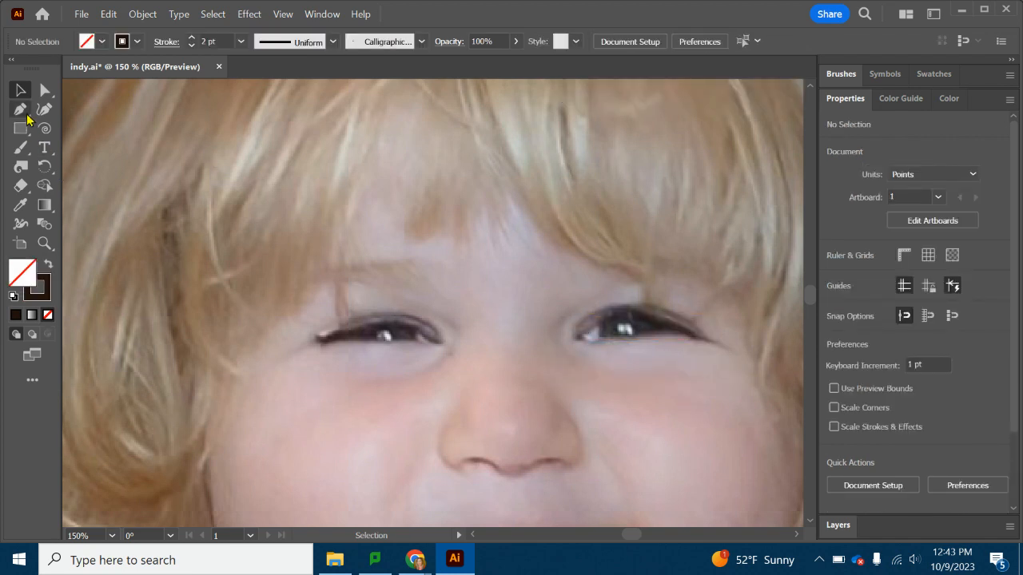
pyautogui.click(582, 336)
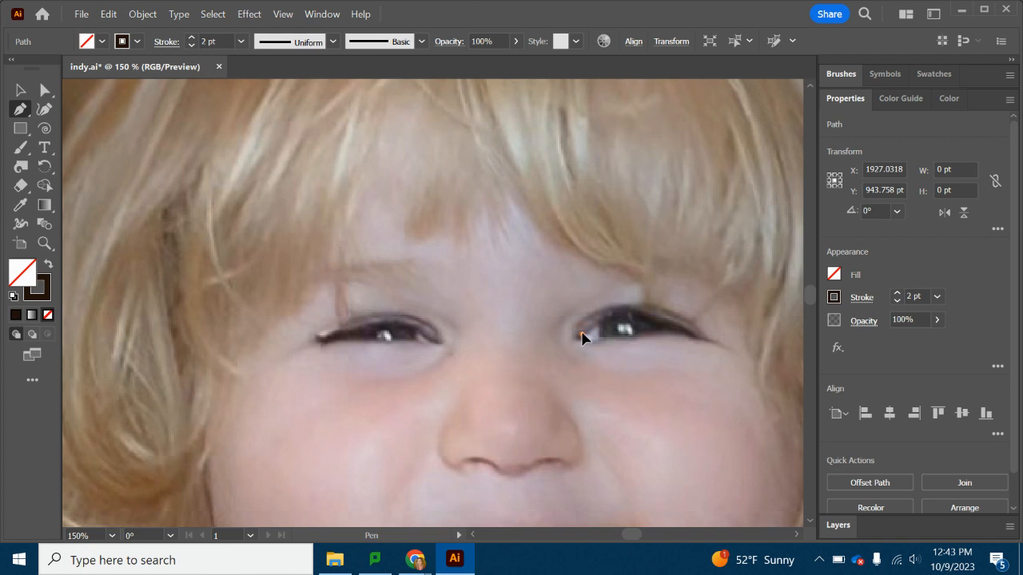
pyautogui.click(621, 324)
pyautogui.moveTo(631, 318); pyautogui.dragTo(701, 347)
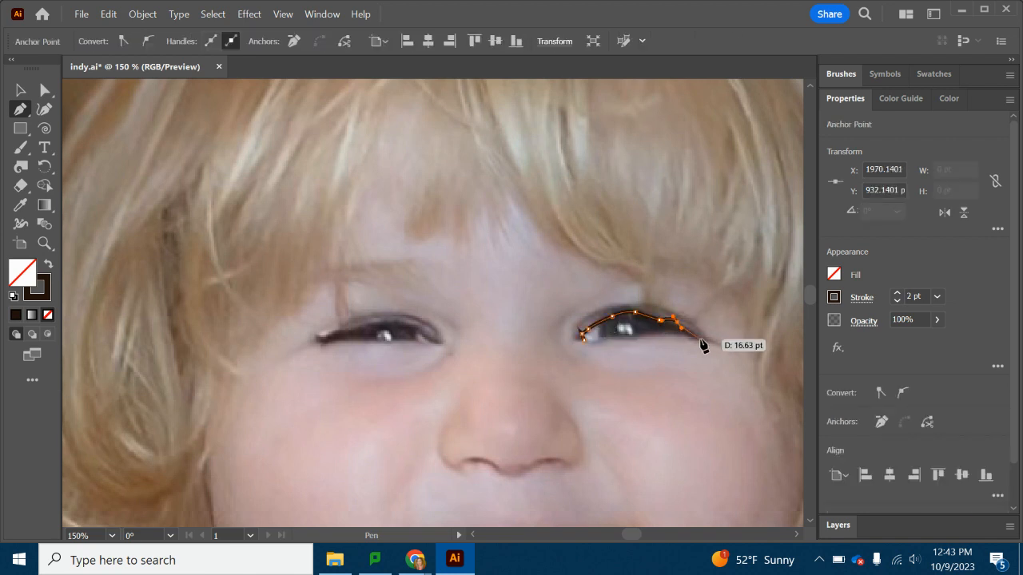
pyautogui.moveTo(703, 344)
pyautogui.mouseDown()
pyautogui.moveTo(692, 334)
pyautogui.moveTo(583, 373)
pyautogui.moveTo(692, 334)
pyautogui.moveTo(646, 320)
pyautogui.moveTo(663, 324)
pyautogui.moveTo(803, 250)
pyautogui.mouseUp()
# Set the lash shape's fill to dark brown 210E09, trace back along its upper edge to complete it, and deselect it.
pyautogui.click(834, 275)
pyautogui.click(757, 306)
pyautogui.moveTo(677, 440); pyautogui.dragTo(665, 453)
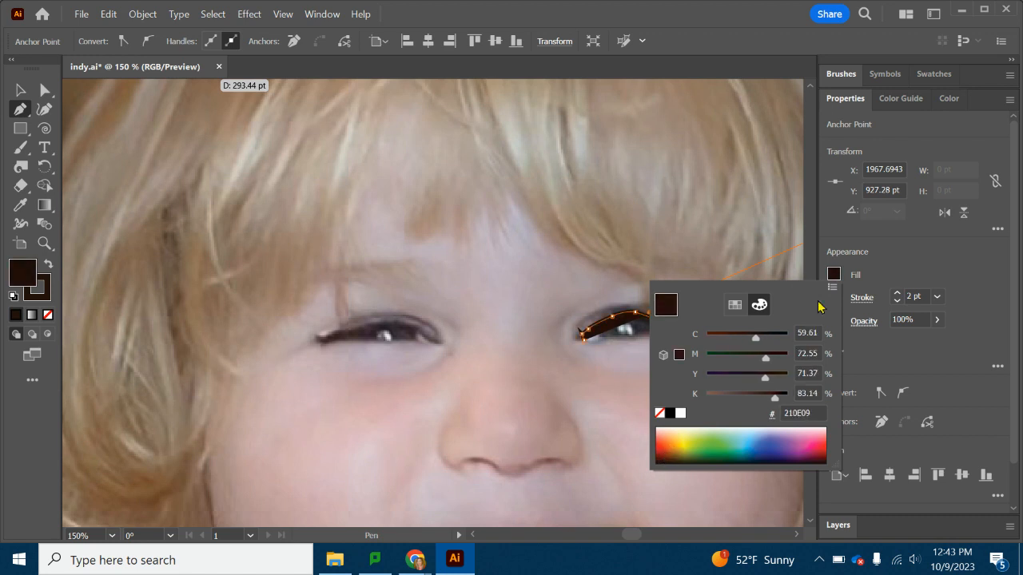
pyautogui.click(629, 307)
pyautogui.click(612, 314)
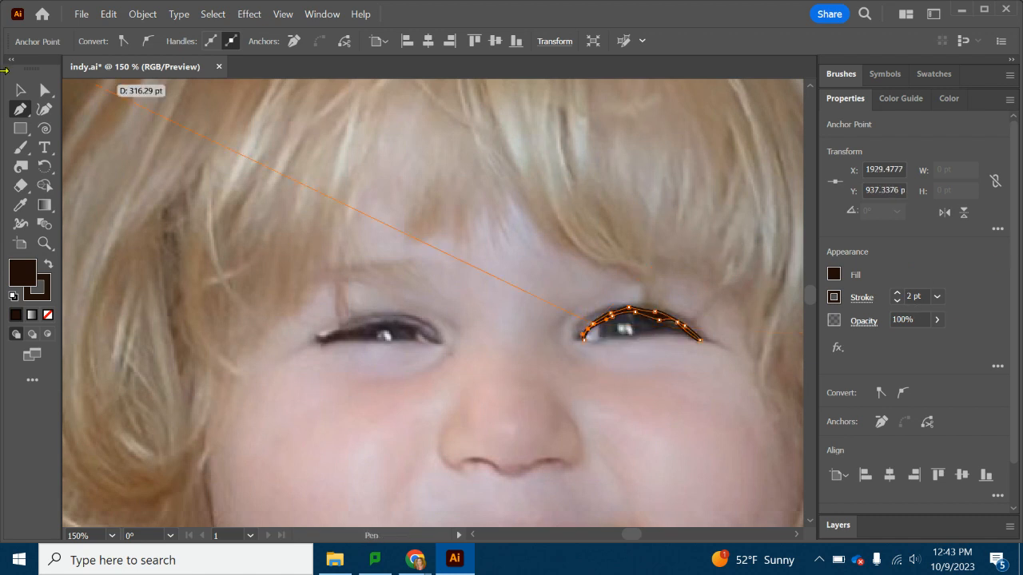
pyautogui.click(21, 90)
pyautogui.click(647, 443)
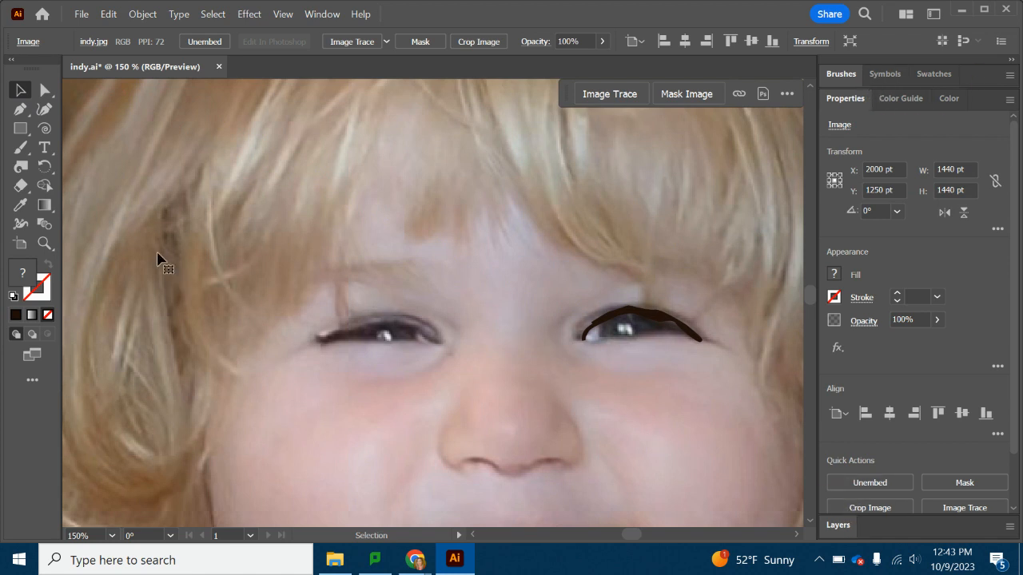
# Outline the upper edge and outer corner of a lash shape on the child's right eye with the Pen tool.
pyautogui.click(21, 110)
pyautogui.click(440, 344)
pyautogui.moveTo(419, 328); pyautogui.dragTo(359, 325)
pyautogui.click(337, 330)
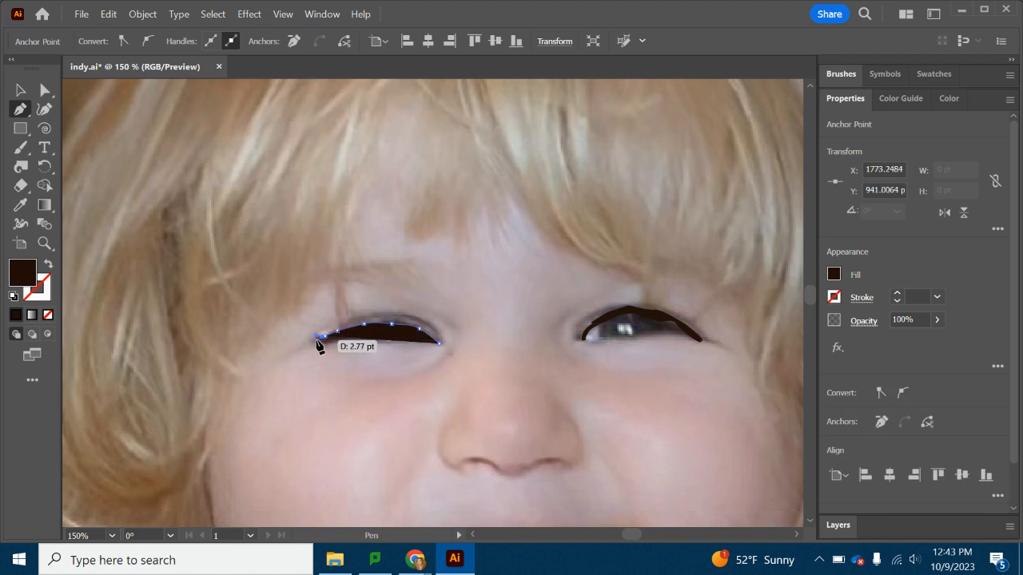
pyautogui.click(331, 341)
pyautogui.click(338, 342)
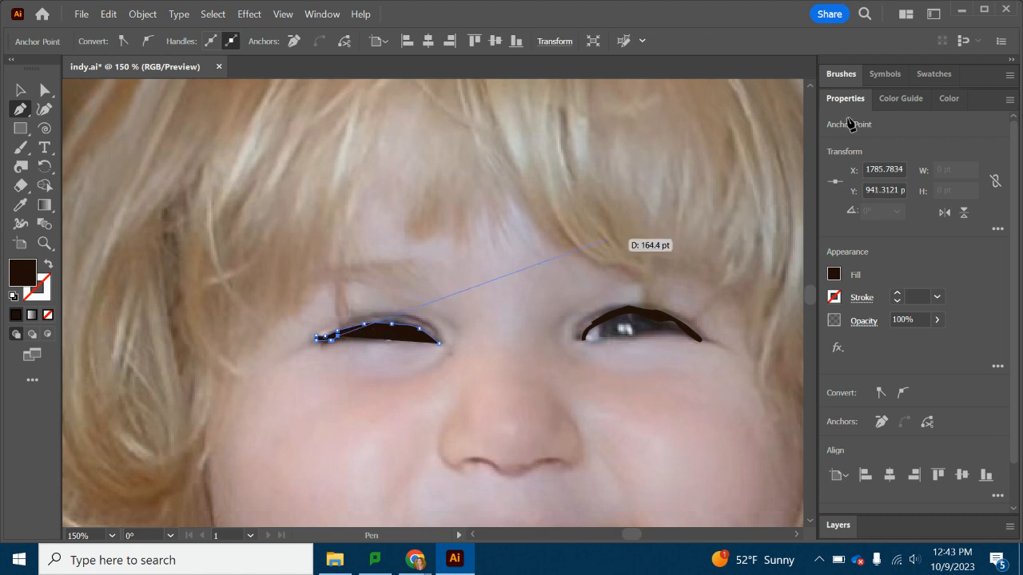
# Set the unfinished lash shape's opacity to 44% and trace its lower edge back to the inner corner of the child's right eye.
pyautogui.click(938, 320)
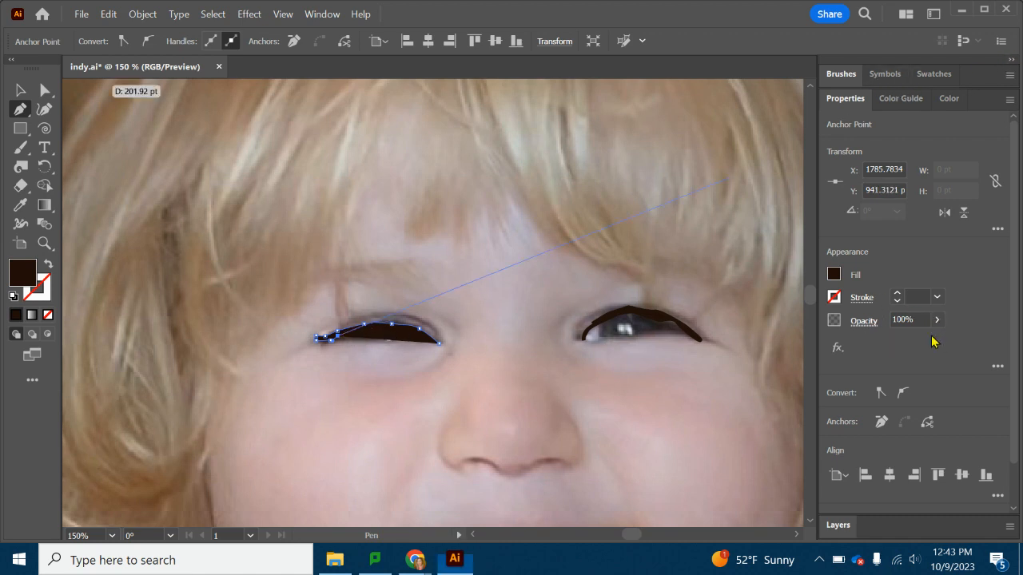
pyautogui.moveTo(933, 340); pyautogui.dragTo(905, 344)
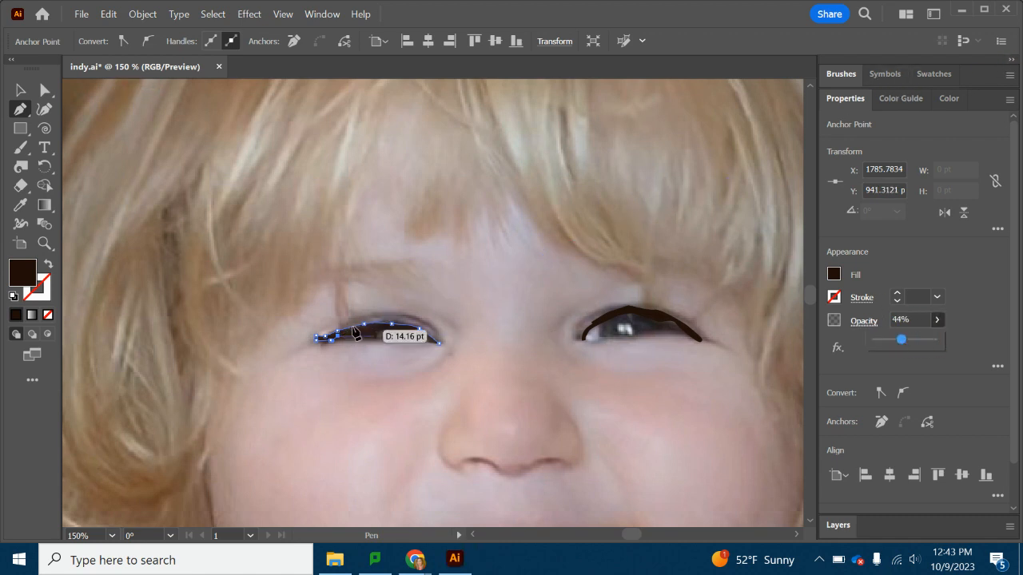
pyautogui.click(378, 324)
pyautogui.moveTo(378, 329); pyautogui.dragTo(448, 354)
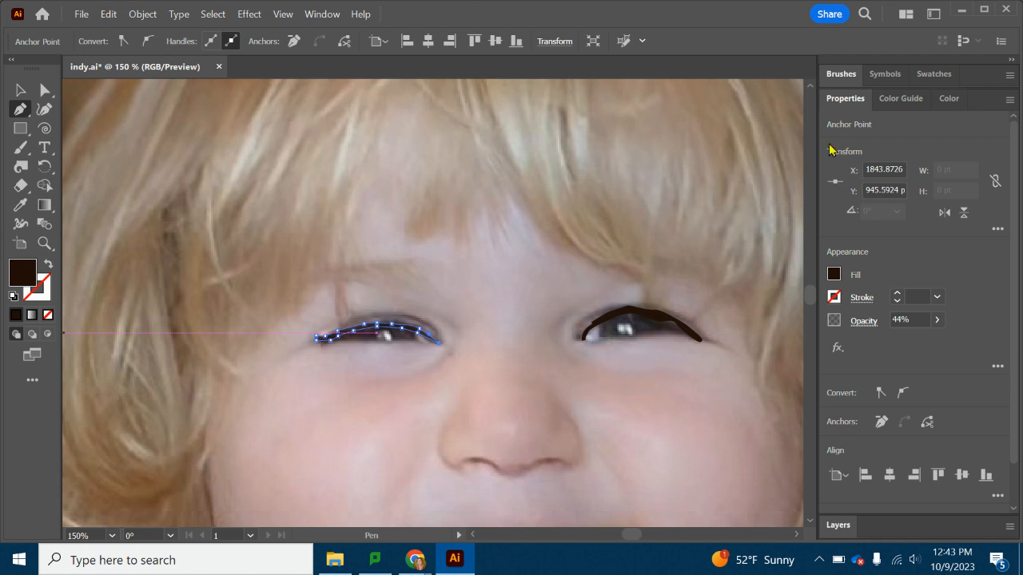
# Select both lash shapes and toggle the eyelashes layer's visibility to check which layer holds each shape.
pyautogui.click(840, 525)
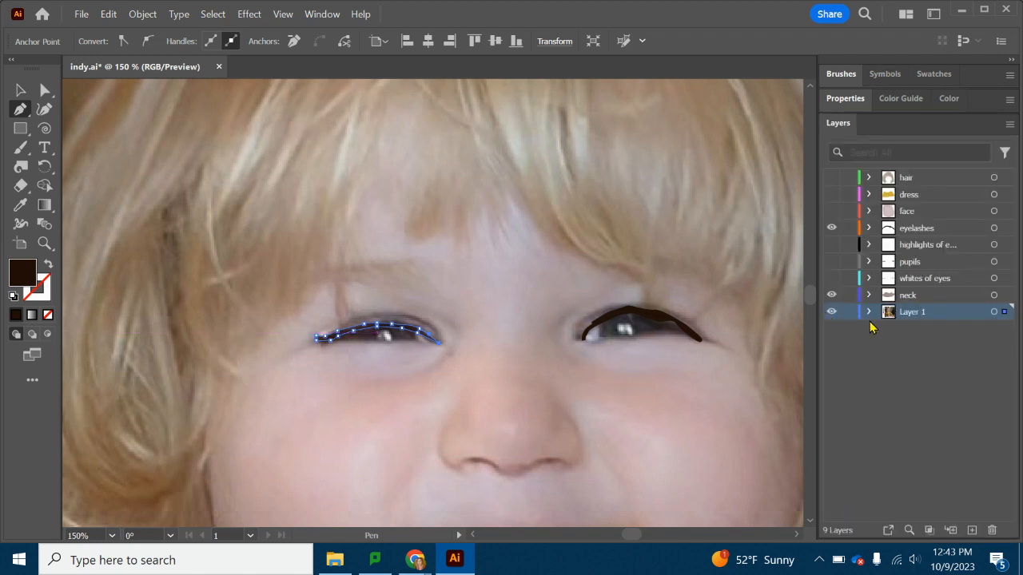
pyautogui.click(20, 90)
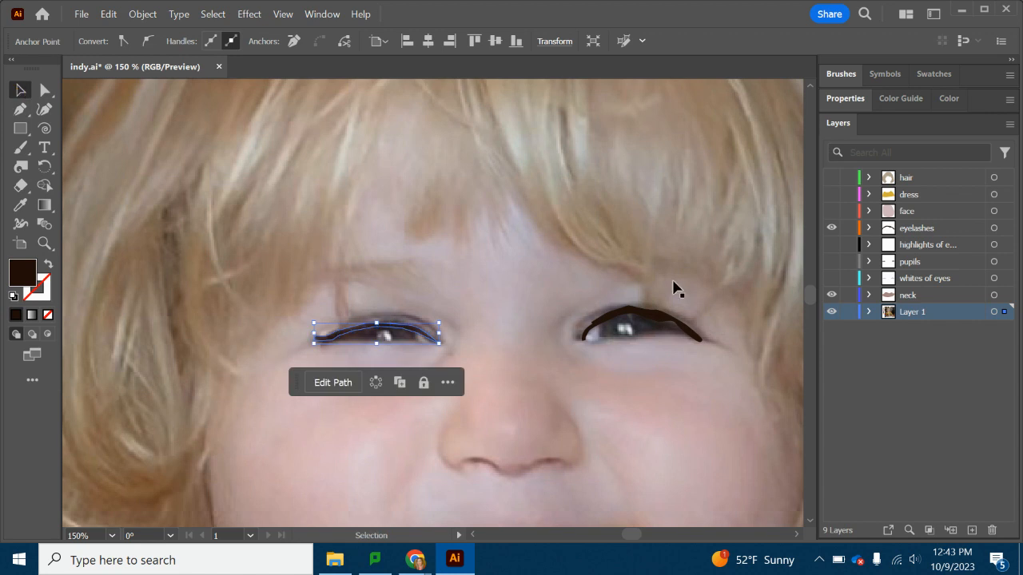
pyautogui.click(651, 318)
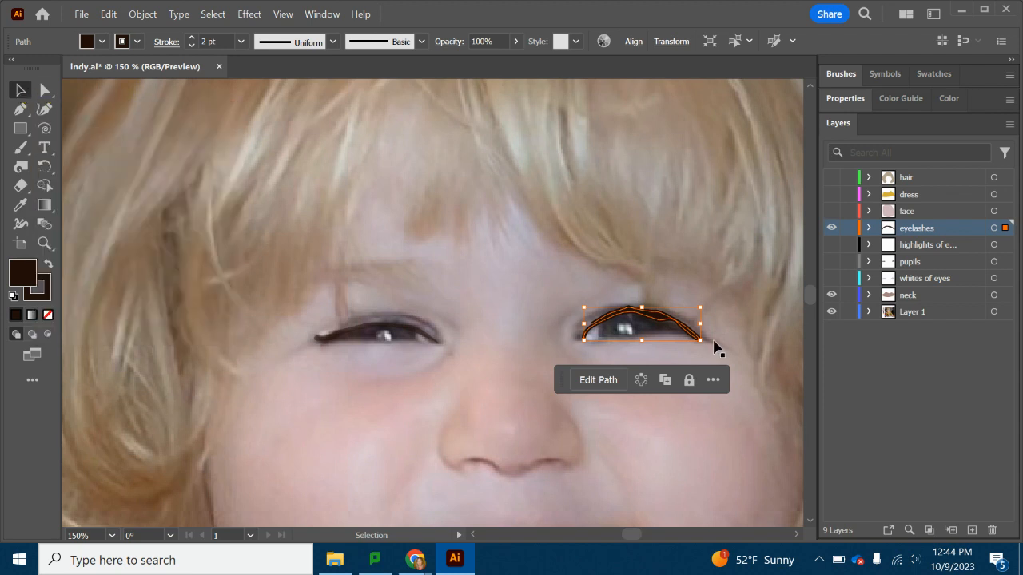
pyautogui.keyDown('shift'); pyautogui.click(415, 334); pyautogui.keyUp('shift')
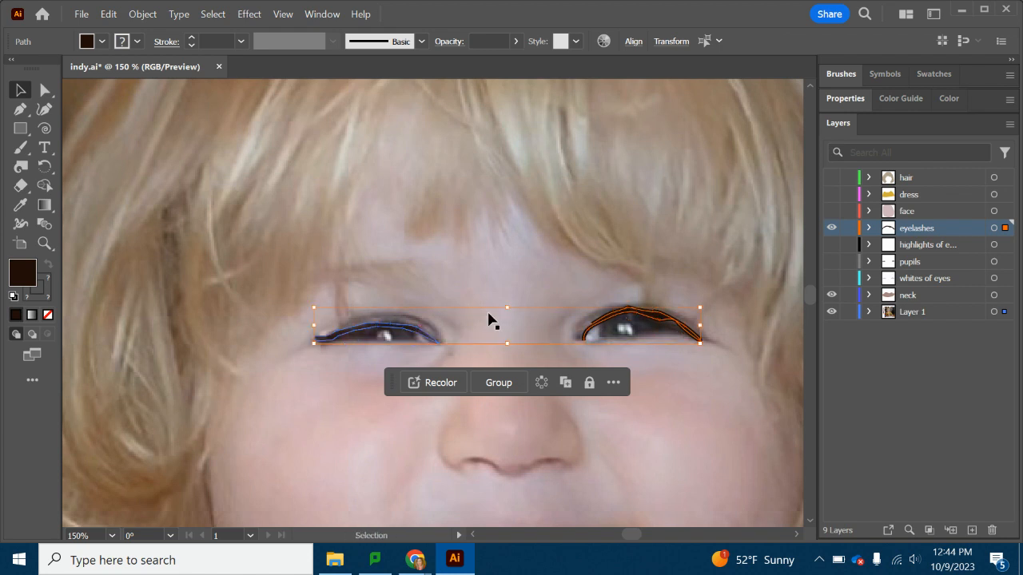
pyautogui.click(832, 228)
pyautogui.click(832, 229)
pyautogui.click(832, 229)
pyautogui.click(832, 229)
pyautogui.click(832, 229)
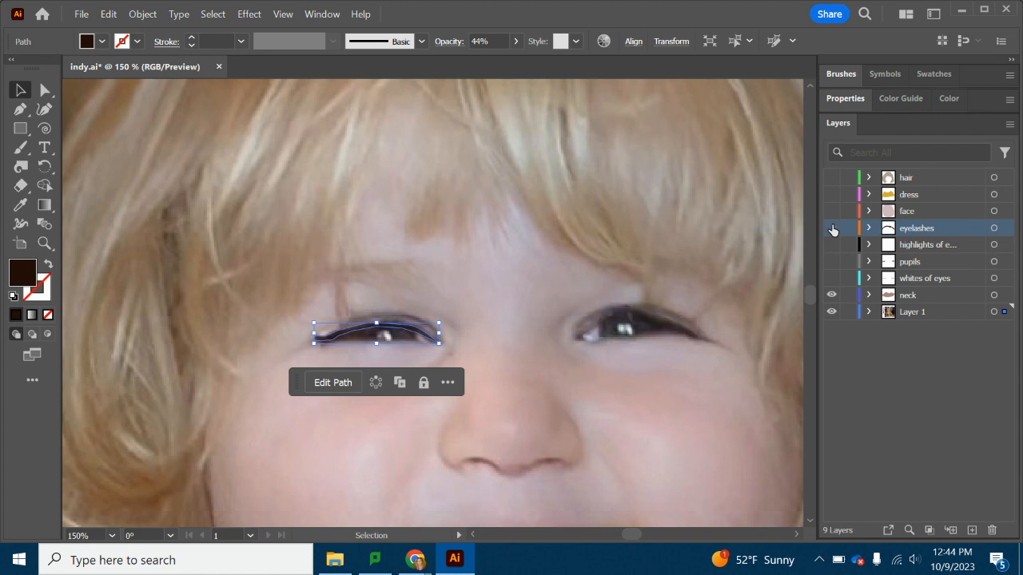
pyautogui.click(832, 230)
# Paste a copy of the child's right-eye lash shape into the eyelashes layer and position it over the lash line.
pyautogui.click(608, 441)
pyautogui.click(404, 329)
pyautogui.press('v')
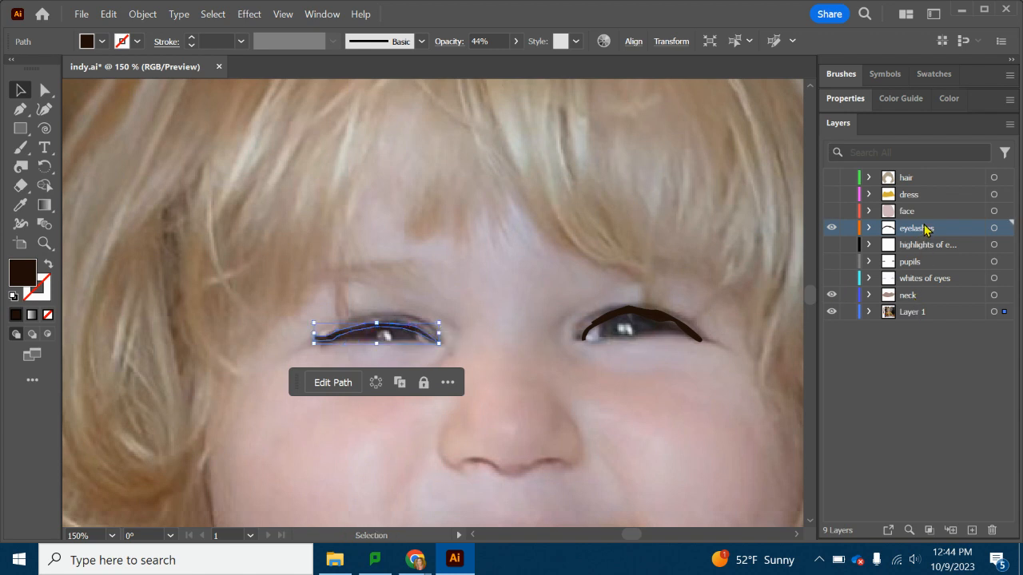
pyautogui.hotkey('ctrl', 'v')
pyautogui.moveTo(469, 304); pyautogui.dragTo(409, 336)
# Hide the eyelashes layer and delete the stray lash copy over the child's right eye from Layer 1.
pyautogui.click(831, 230)
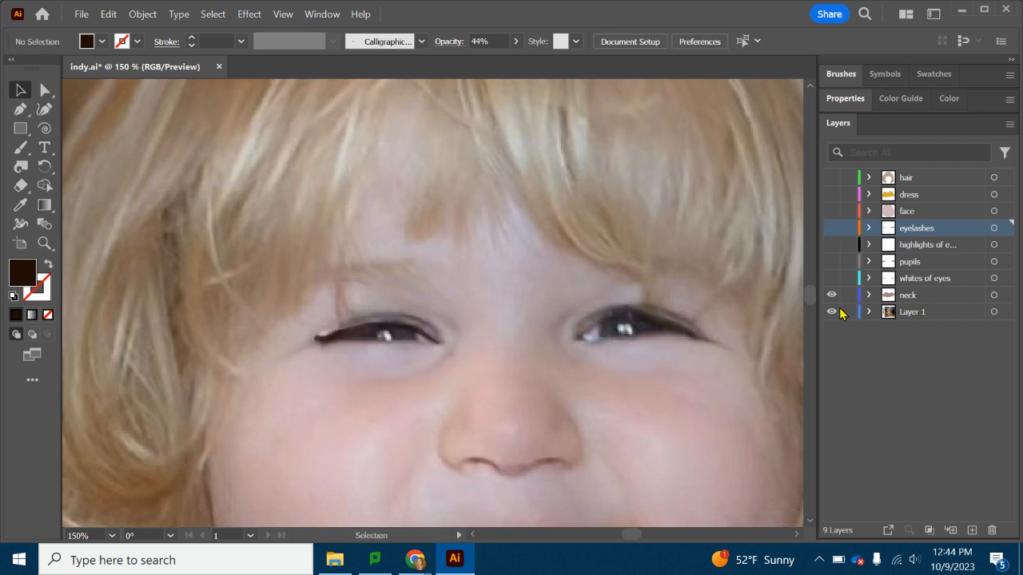
pyautogui.click(914, 313)
pyautogui.click(383, 331)
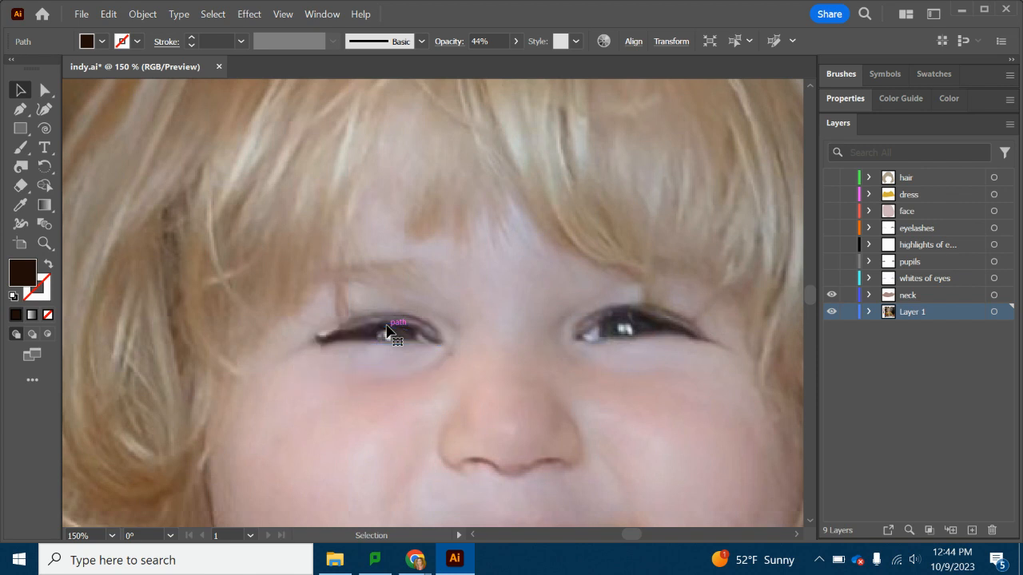
pyautogui.press('Delete')
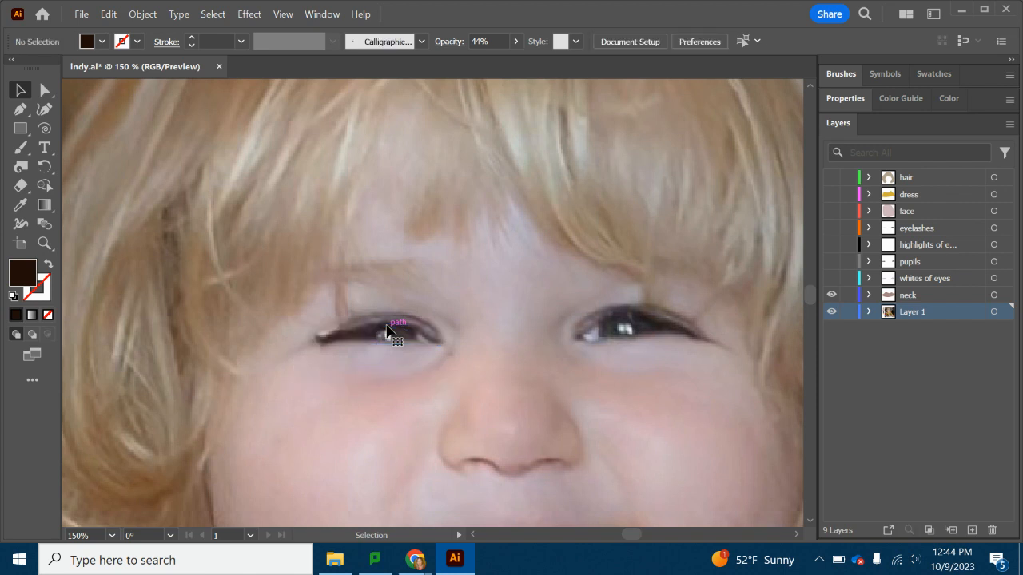
# Show the eyelashes, highlights, pupils and whites of eyes layers.
pyautogui.click(831, 228)
pyautogui.click(831, 245)
pyautogui.click(831, 261)
pyautogui.click(831, 278)
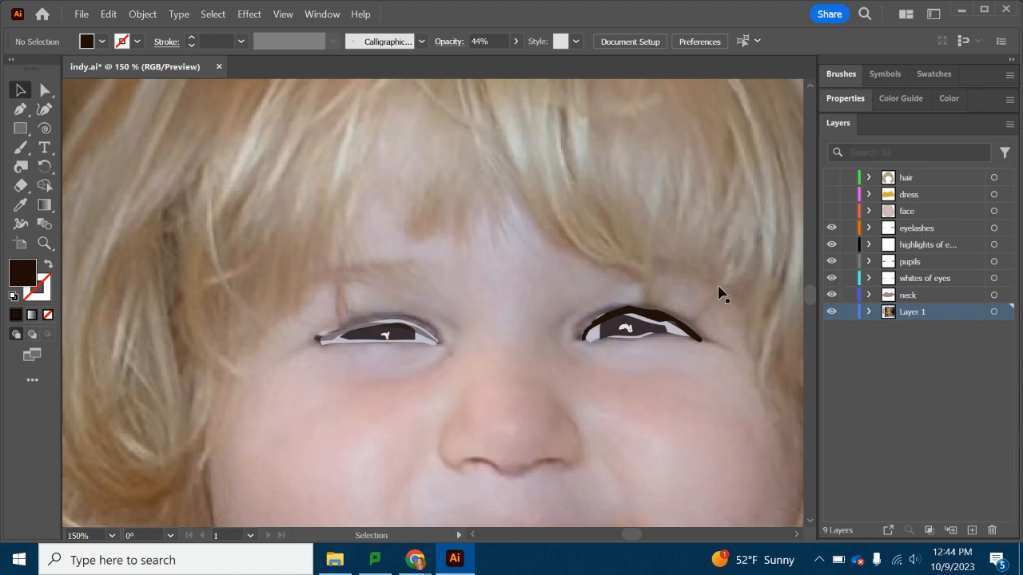
# Set the opacity of the child's right-eye lash shape to 100% and position it over the upper edge of the pupil.
pyautogui.click(314, 344)
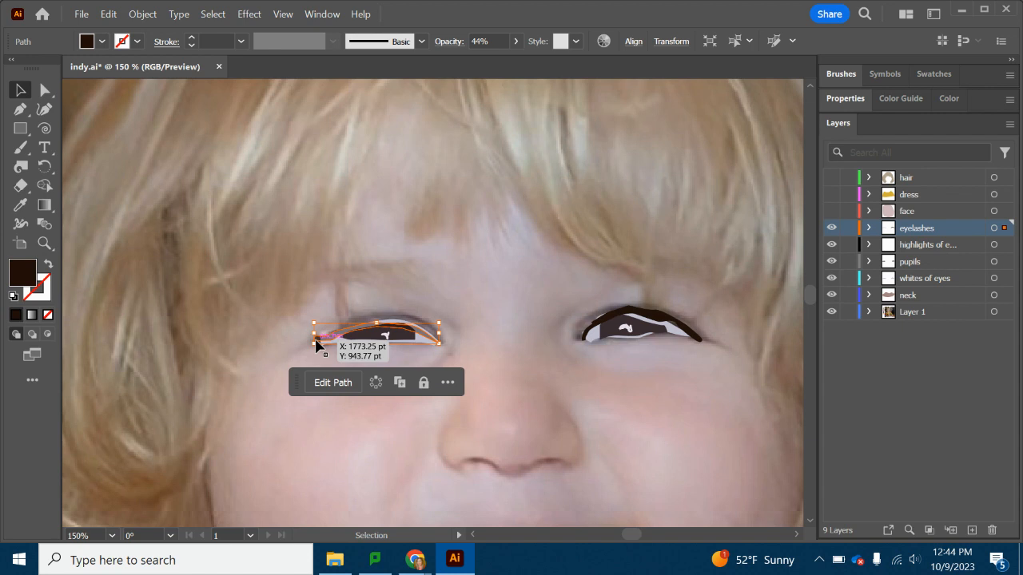
pyautogui.moveTo(315, 342); pyautogui.dragTo(316, 334)
pyautogui.rightClick(339, 333)
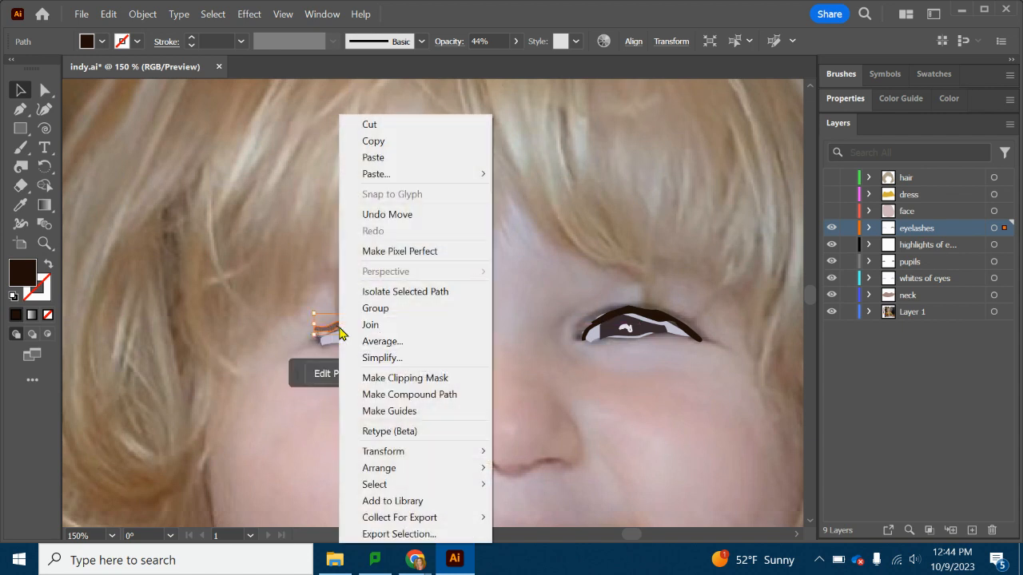
pyautogui.moveTo(404, 470)
pyautogui.click(543, 470)
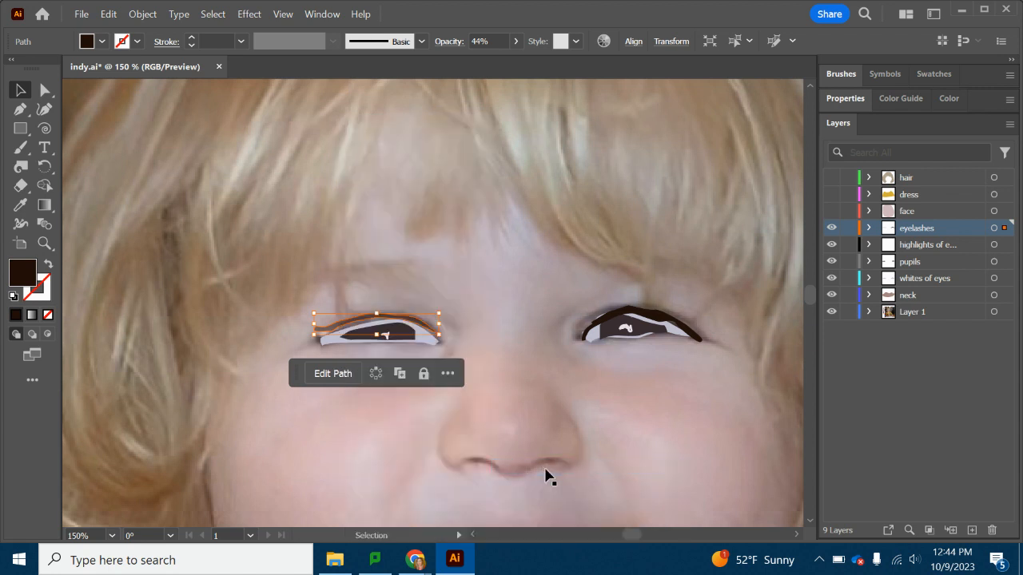
pyautogui.click(845, 102)
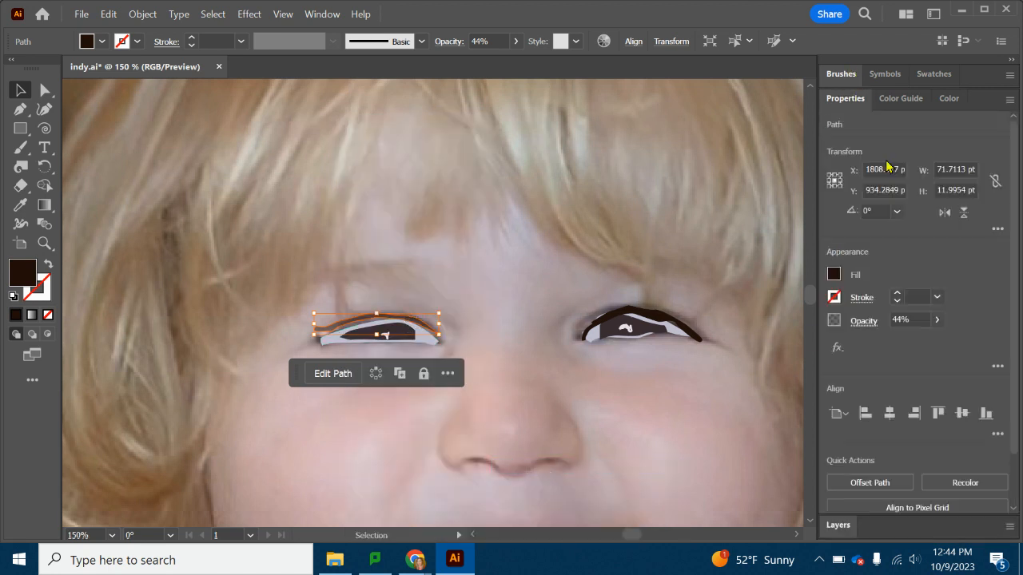
pyautogui.click(937, 318)
pyautogui.moveTo(906, 341); pyautogui.dragTo(998, 345)
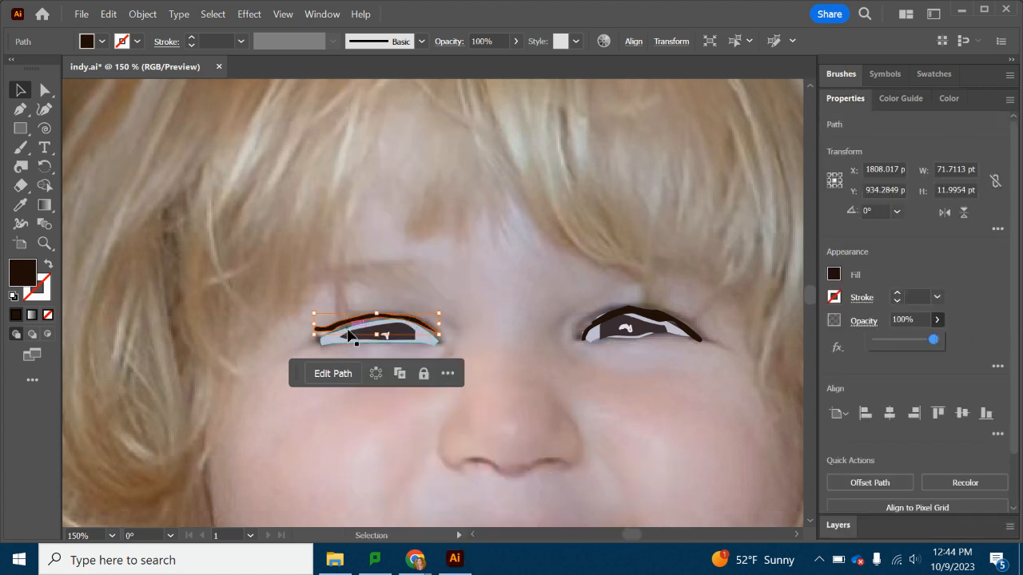
pyautogui.moveTo(388, 326)
pyautogui.mouseDown()
pyautogui.moveTo(391, 343)
pyautogui.moveTo(387, 334)
pyautogui.mouseUp()
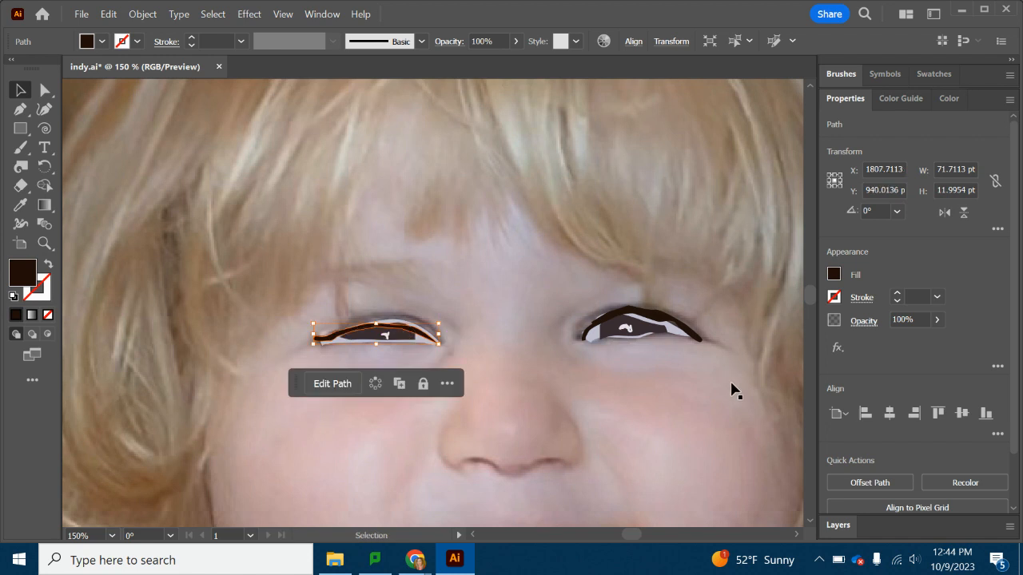
# Reshape the whites of both eyes with the Direct Selection tool so their upper edges tuck under the lash shapes.
pyautogui.click(838, 527)
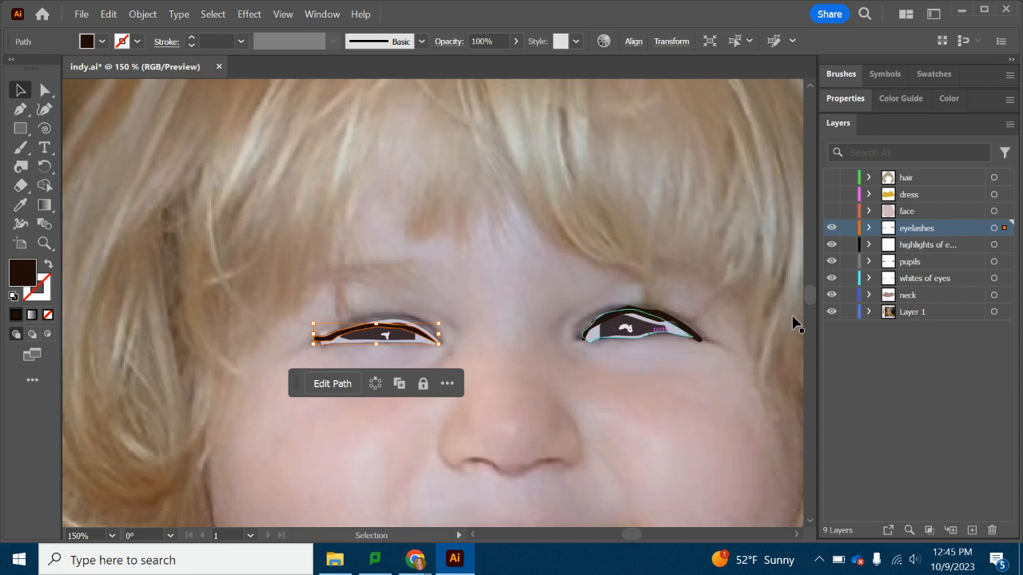
pyautogui.click(592, 337)
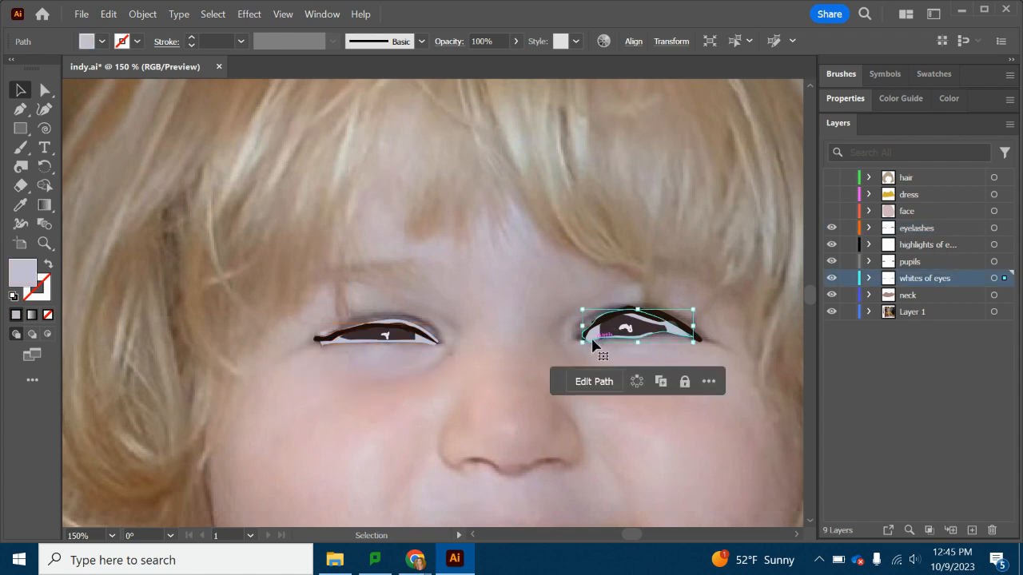
pyautogui.click(44, 91)
pyautogui.moveTo(629, 310); pyautogui.dragTo(623, 336)
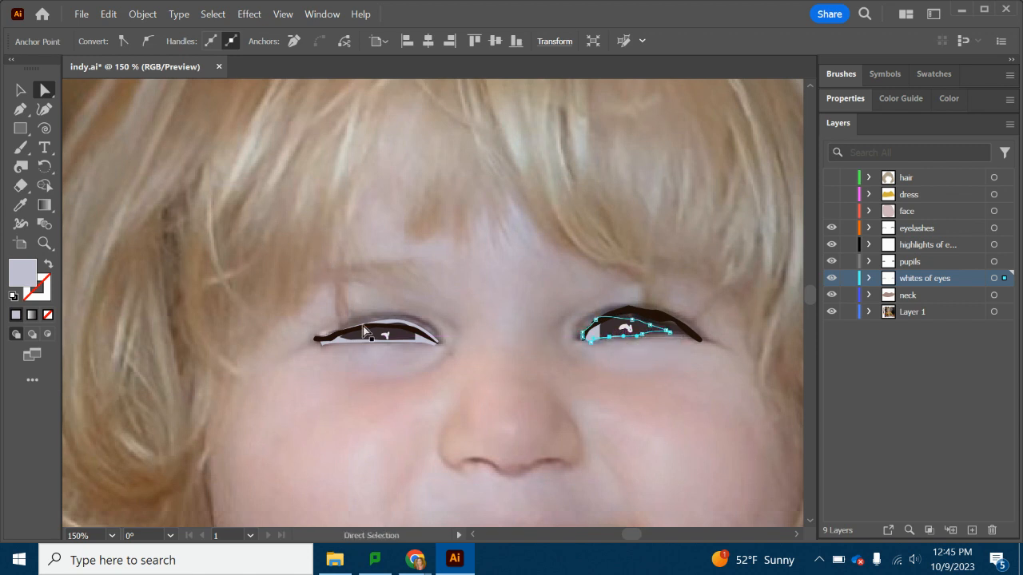
pyautogui.click(342, 346)
pyautogui.moveTo(412, 343); pyautogui.dragTo(332, 342)
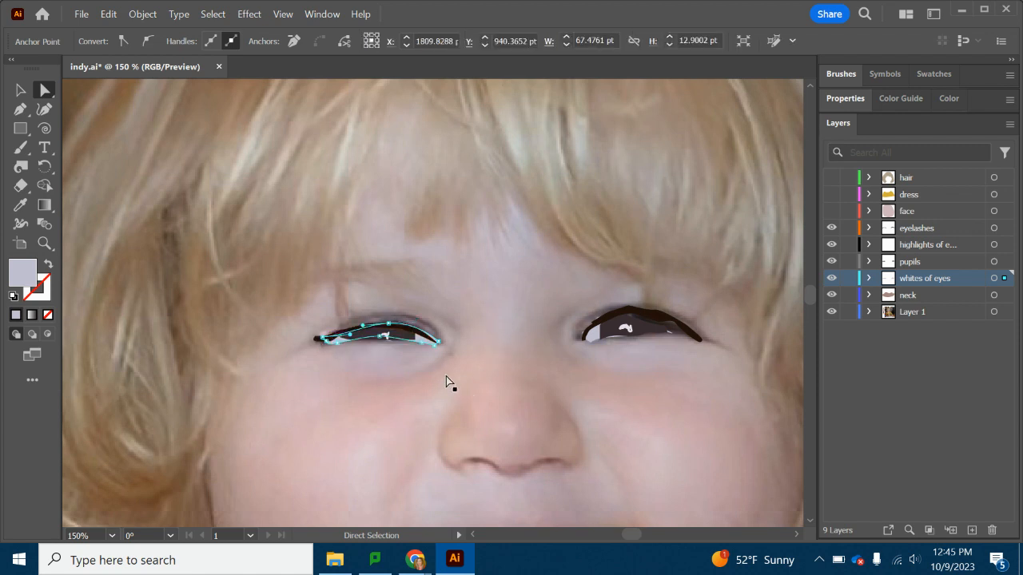
# Compare the eye layers with the photo and adjust the outer corner anchors of the child's left-eye white.
pyautogui.click(679, 340)
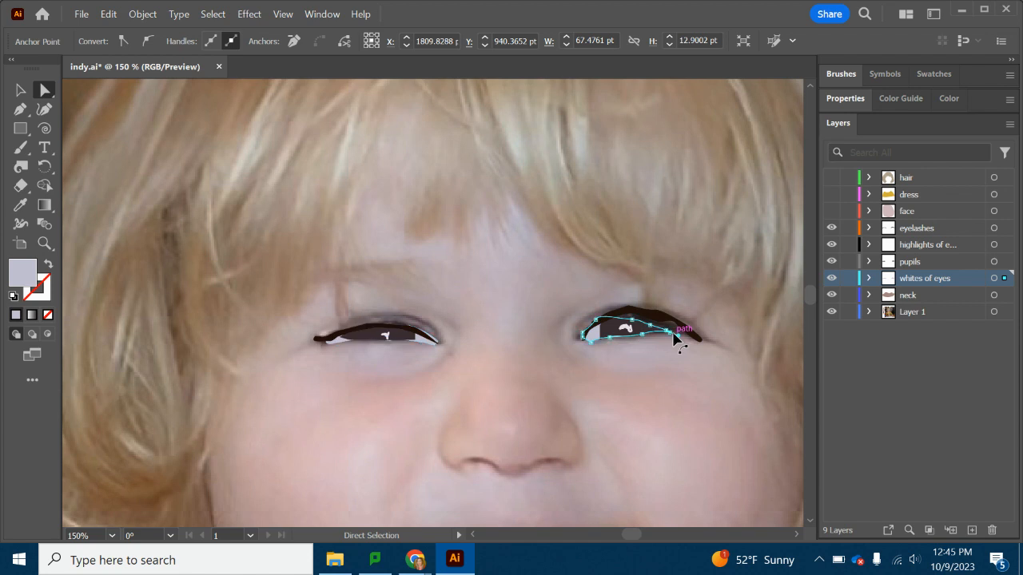
pyautogui.moveTo(673, 339)
pyautogui.mouseDown()
pyautogui.moveTo(664, 336)
pyautogui.moveTo(679, 339)
pyautogui.mouseUp()
pyautogui.click(692, 372)
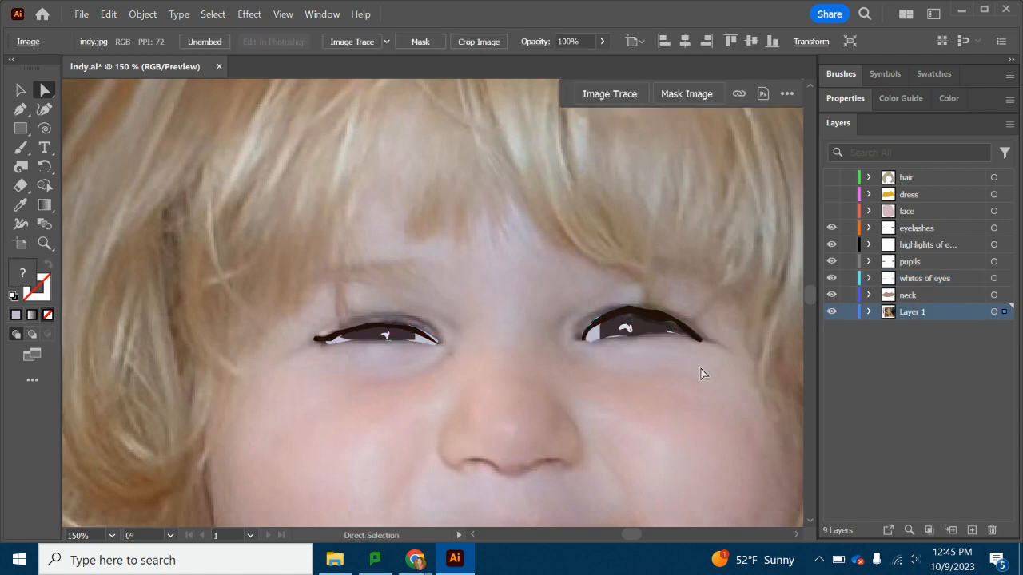
pyautogui.moveTo(828, 228); pyautogui.dragTo(829, 282)
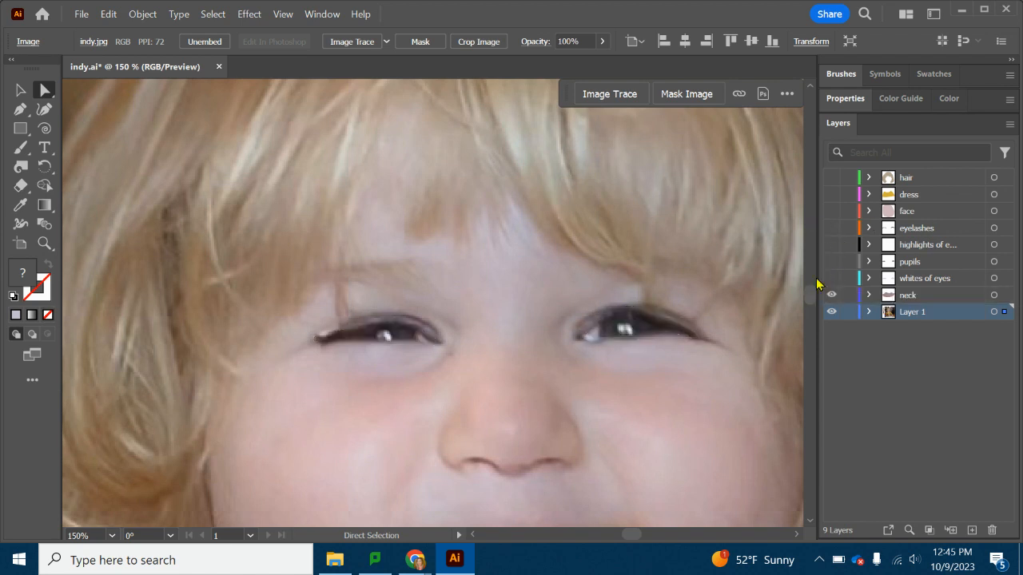
pyautogui.moveTo(828, 282); pyautogui.dragTo(823, 233)
pyautogui.click(678, 336)
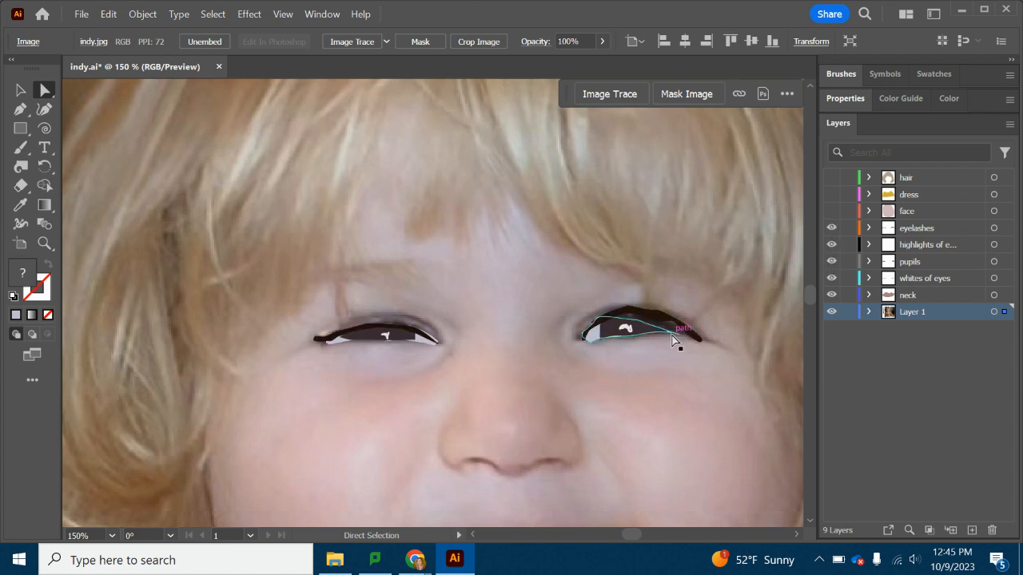
pyautogui.moveTo(681, 338); pyautogui.dragTo(673, 338)
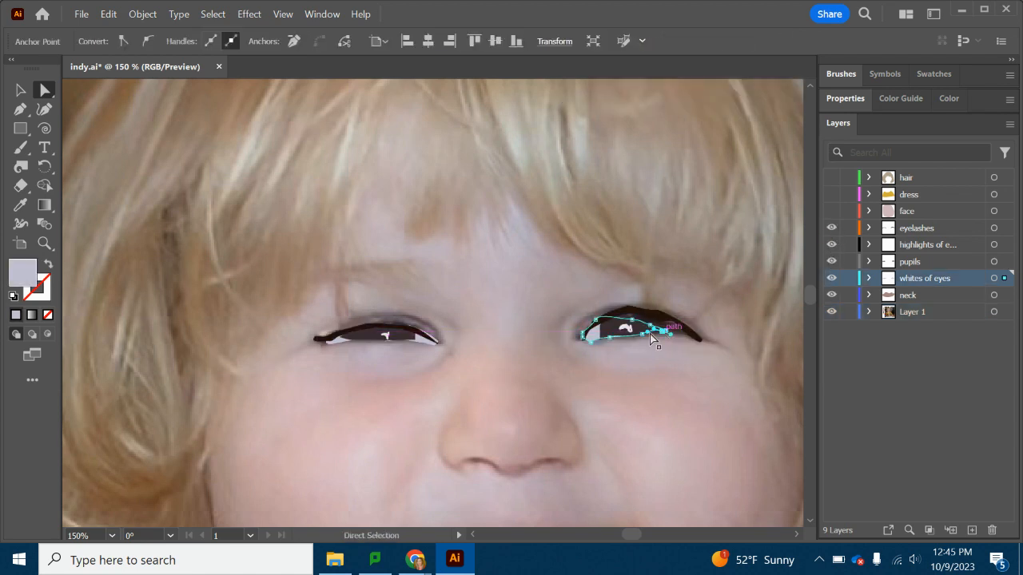
# Toggle the whites of eyes and pupils layers against the photo and refine the outer corner of the child's right-eye white.
pyautogui.click(831, 278)
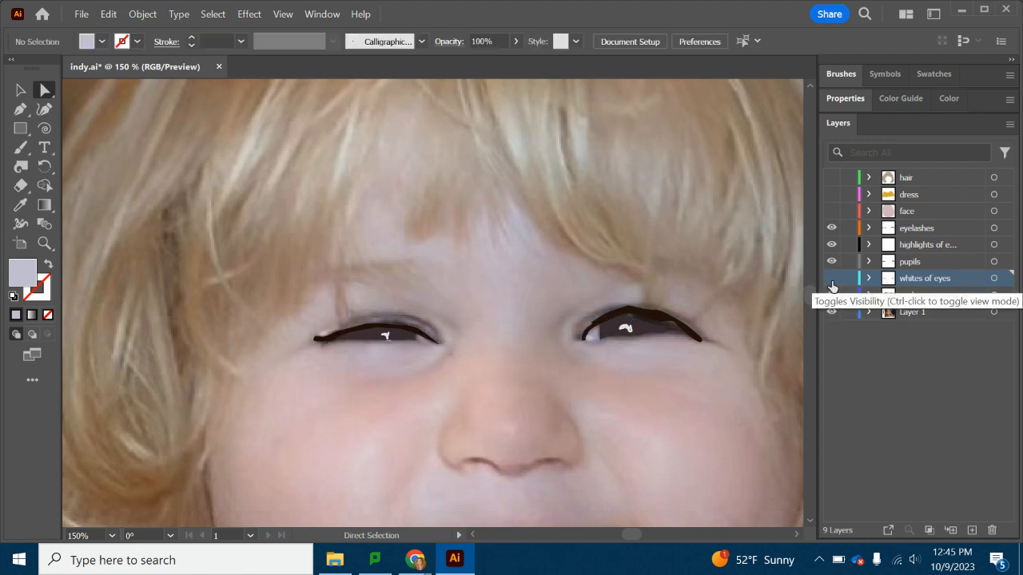
pyautogui.click(831, 262)
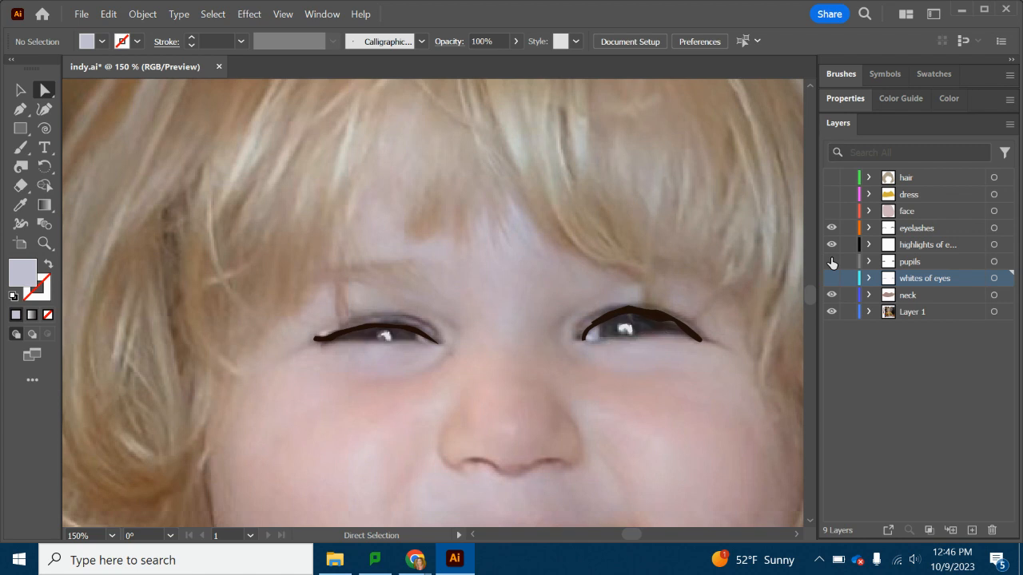
pyautogui.click(831, 262)
pyautogui.click(831, 279)
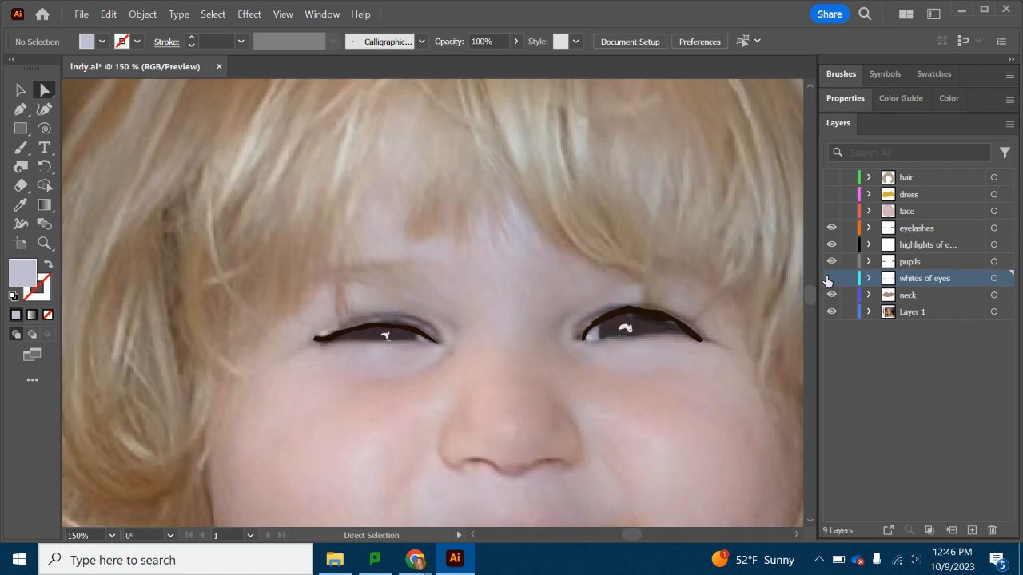
pyautogui.moveTo(337, 341)
pyautogui.mouseDown()
pyautogui.moveTo(346, 347)
pyautogui.moveTo(324, 340)
pyautogui.moveTo(346, 337)
pyautogui.mouseUp()
pyautogui.click(410, 407)
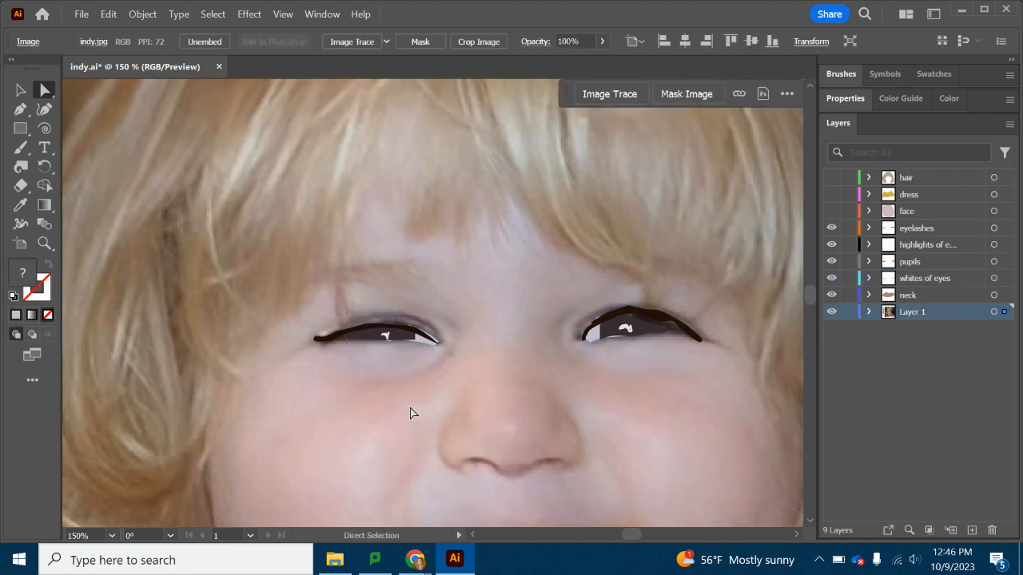
# Reshape the outer end of the child's left-eye pupil to extend it toward the lash shape.
pyautogui.click(362, 333)
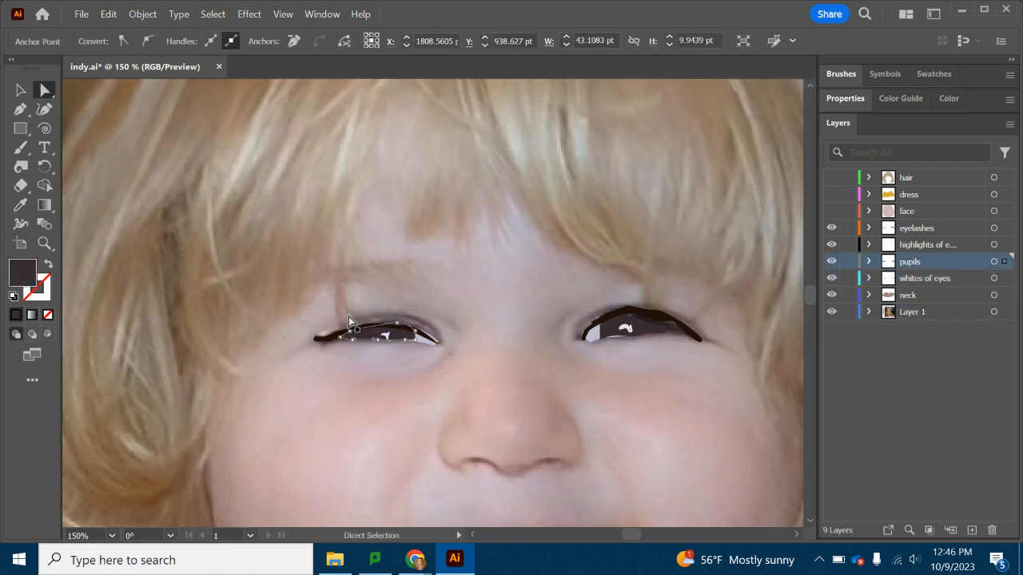
pyautogui.click(665, 333)
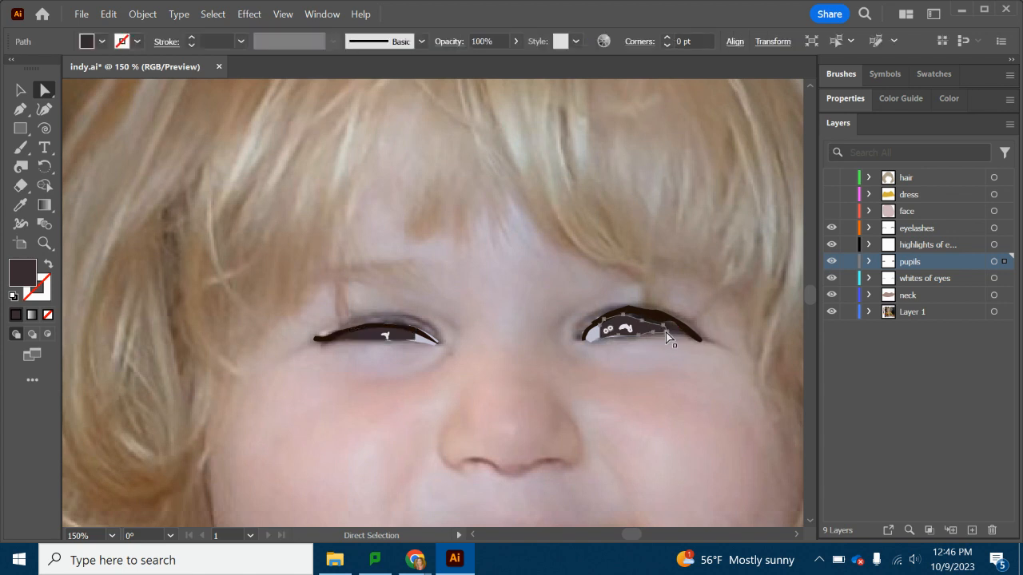
pyautogui.moveTo(668, 333); pyautogui.dragTo(648, 321)
pyautogui.click(669, 341)
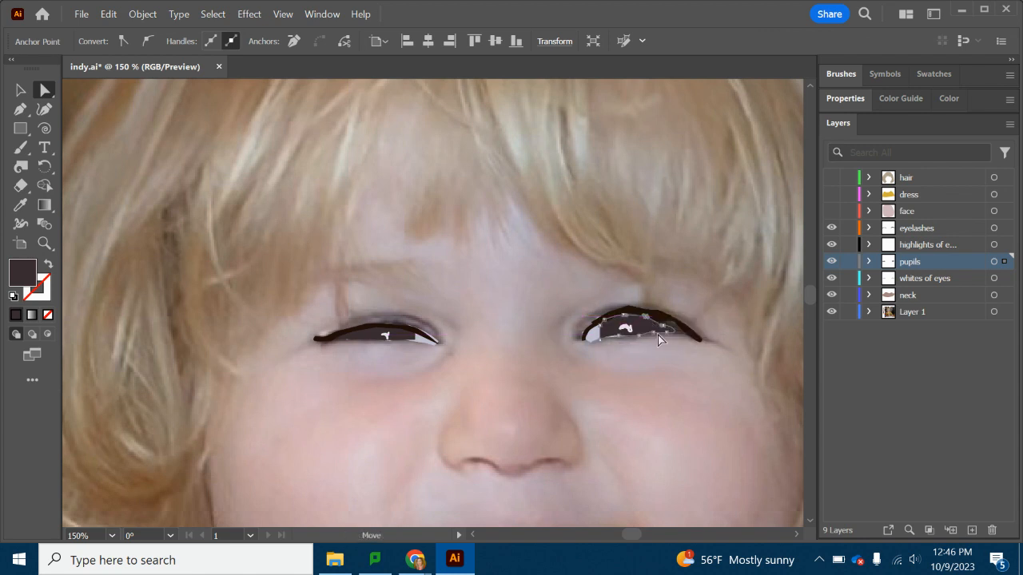
pyautogui.click(696, 414)
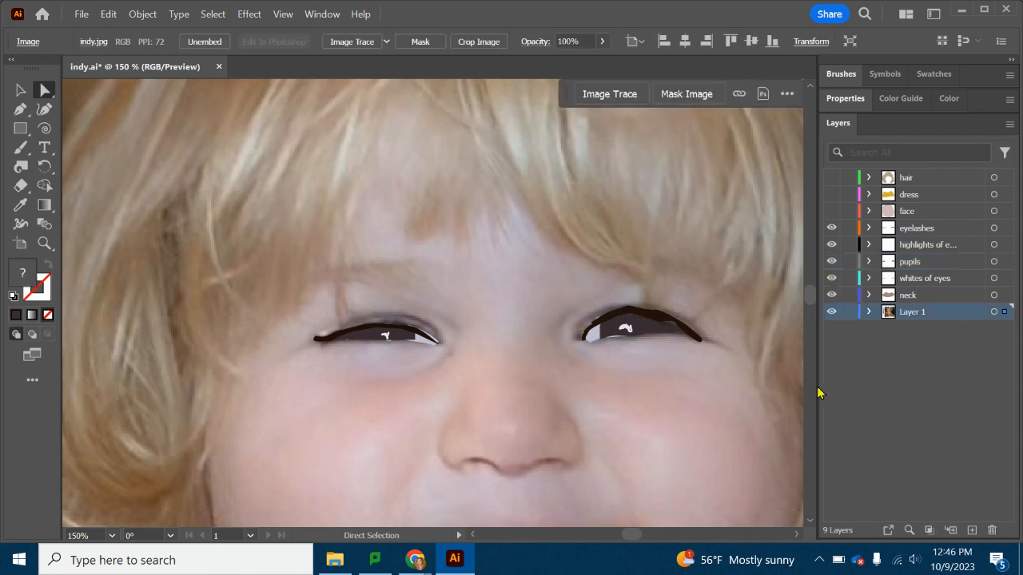
# Hide Layer 1 and pull the lower edge of the child's left-eye lash down to close the gap above the pupil.
pyautogui.click(832, 313)
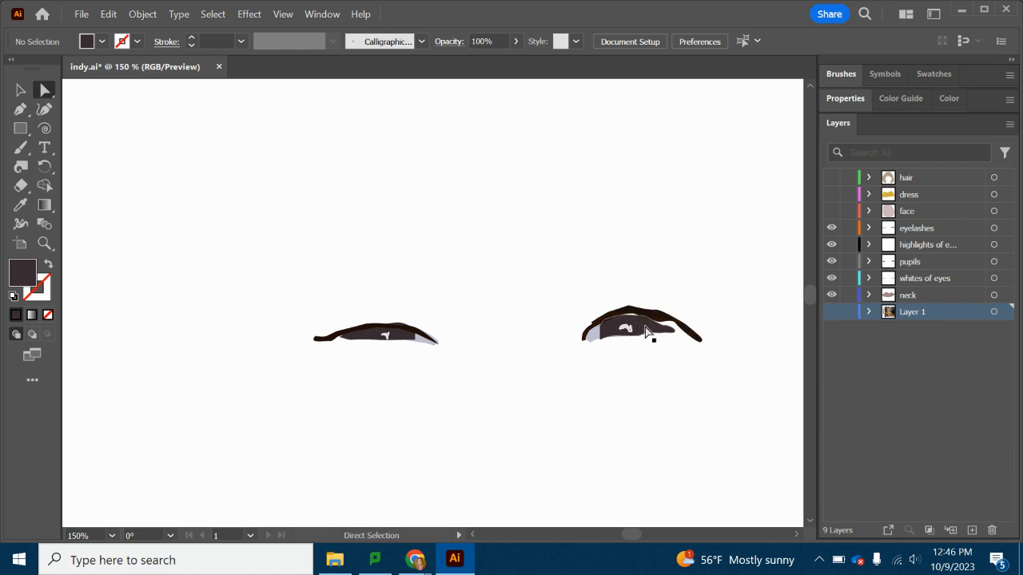
pyautogui.click(633, 316)
pyautogui.click(634, 313)
pyautogui.moveTo(634, 313); pyautogui.dragTo(633, 315)
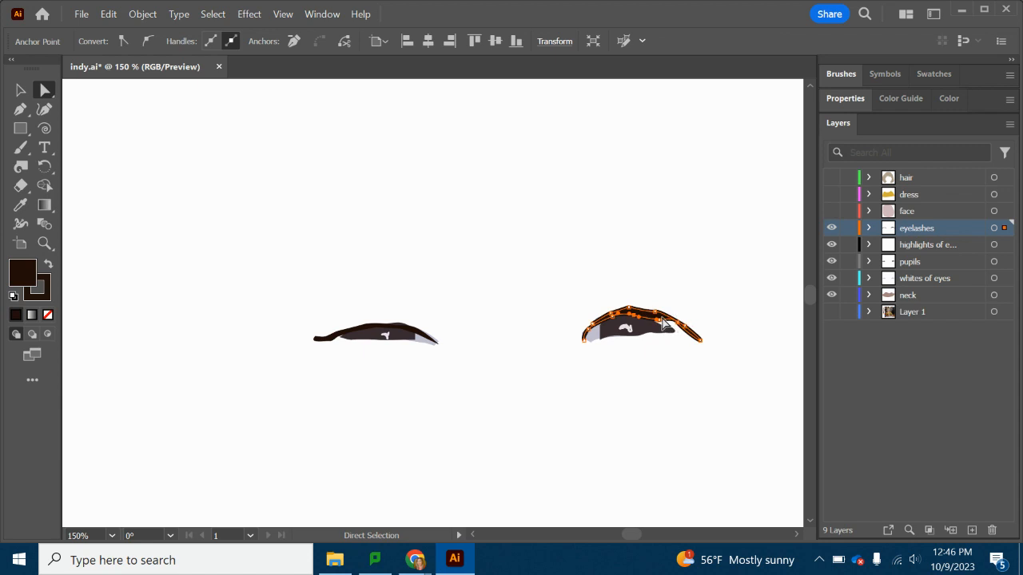
pyautogui.click(688, 366)
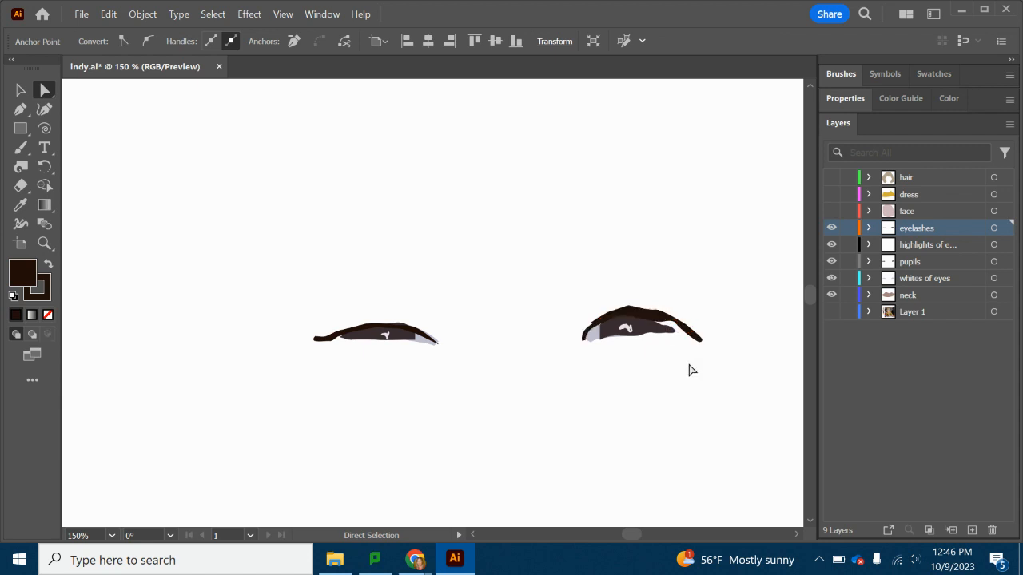
# Show the face, dress and hair layers with Layer 1 hidden, and move the four eye layers above the hair layer.
pyautogui.click(832, 311)
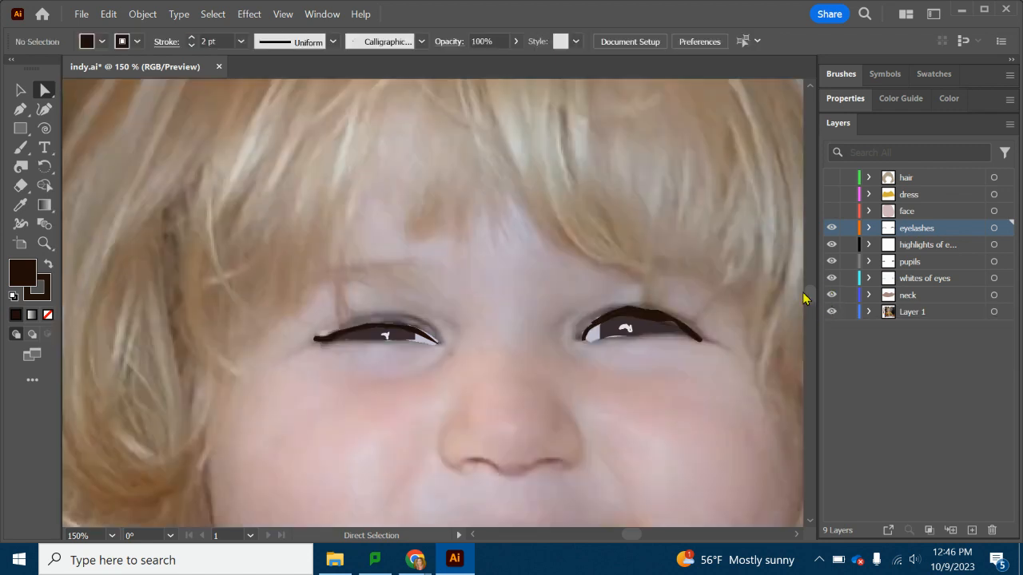
pyautogui.click(831, 312)
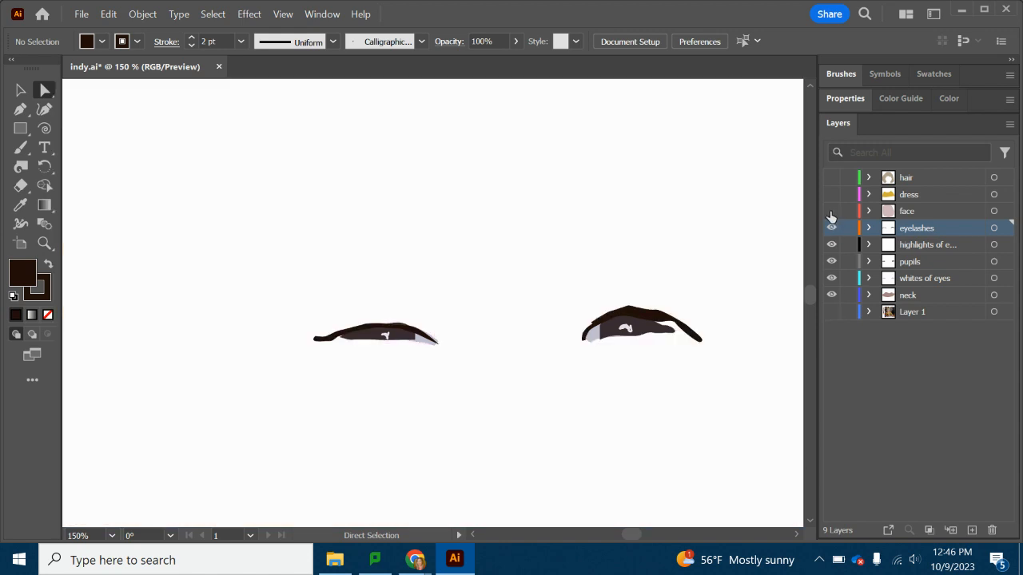
pyautogui.click(831, 211)
pyautogui.click(831, 195)
pyautogui.click(832, 179)
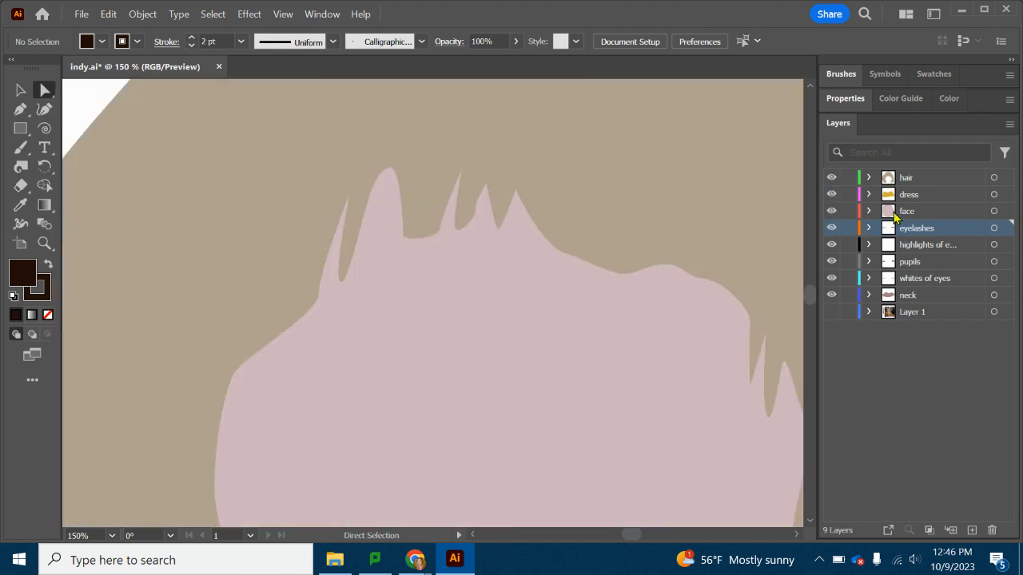
pyautogui.keyDown('shift'); pyautogui.click(910, 280); pyautogui.keyUp('shift')
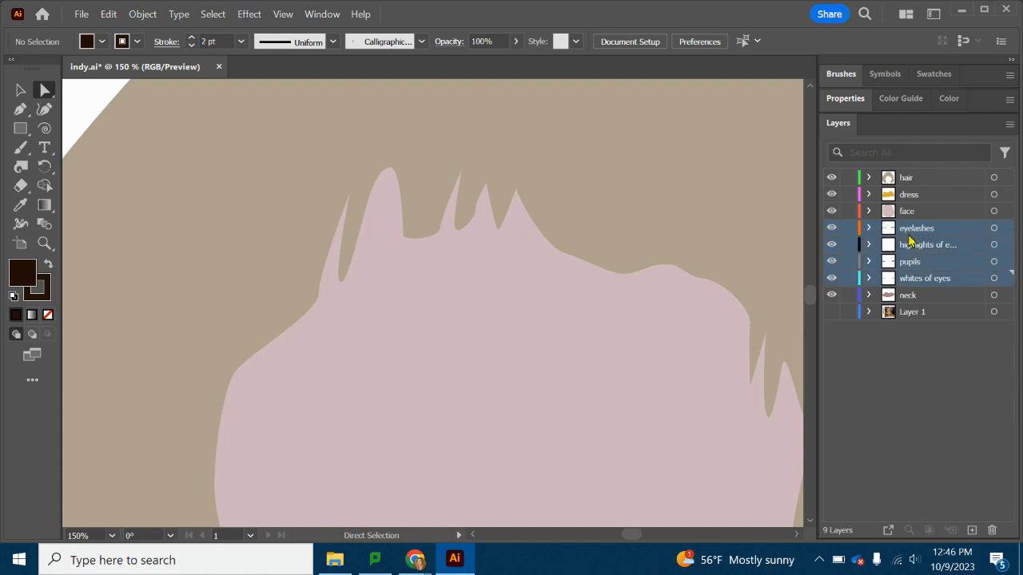
pyautogui.moveTo(913, 266); pyautogui.dragTo(915, 178)
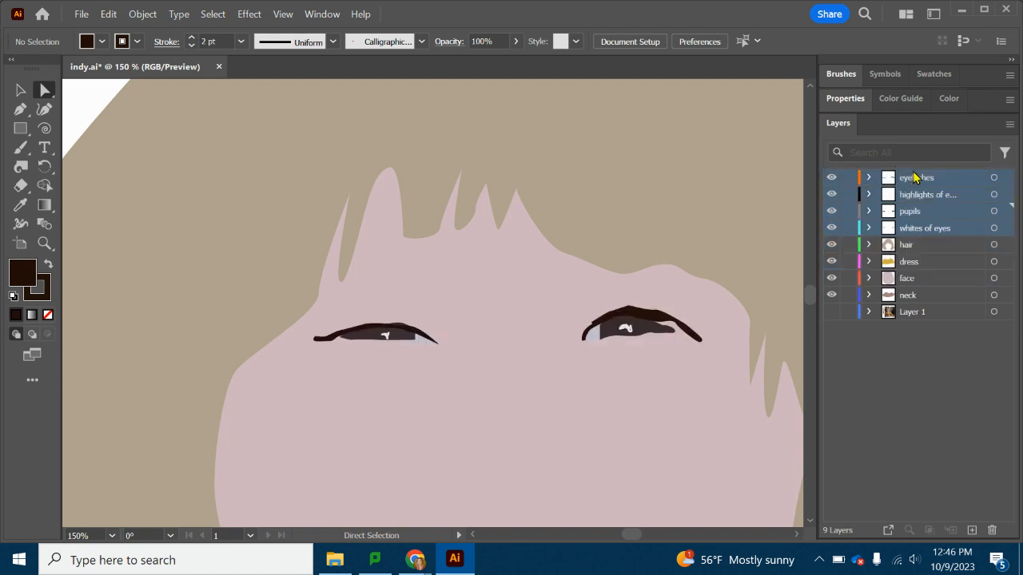
# Hide the hair, dress, face and neck layers and show Layer 1 with only the four eye layers over it.
pyautogui.scroll(-2, 548, 320)
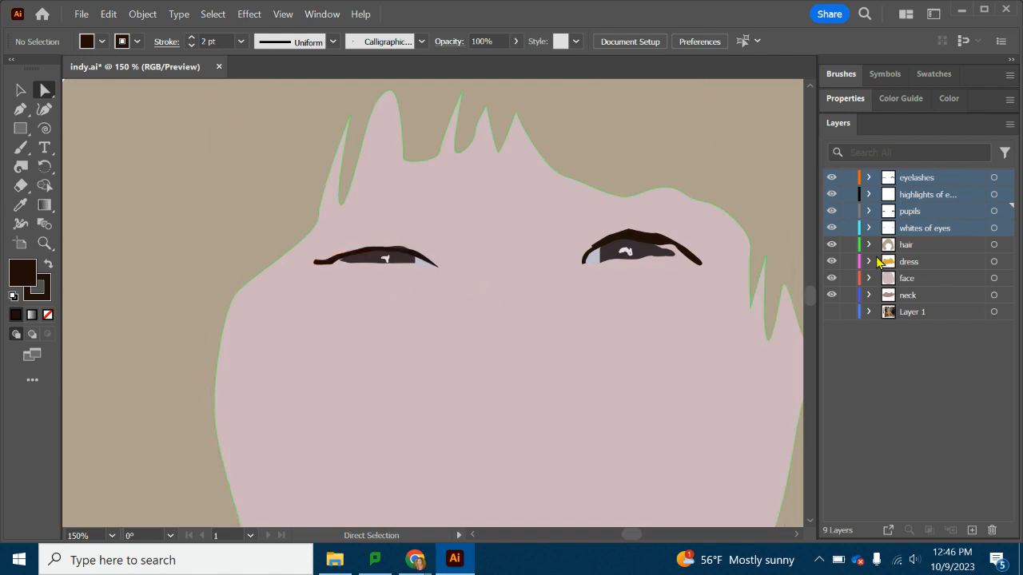
pyautogui.moveTo(832, 177); pyautogui.dragTo(835, 264)
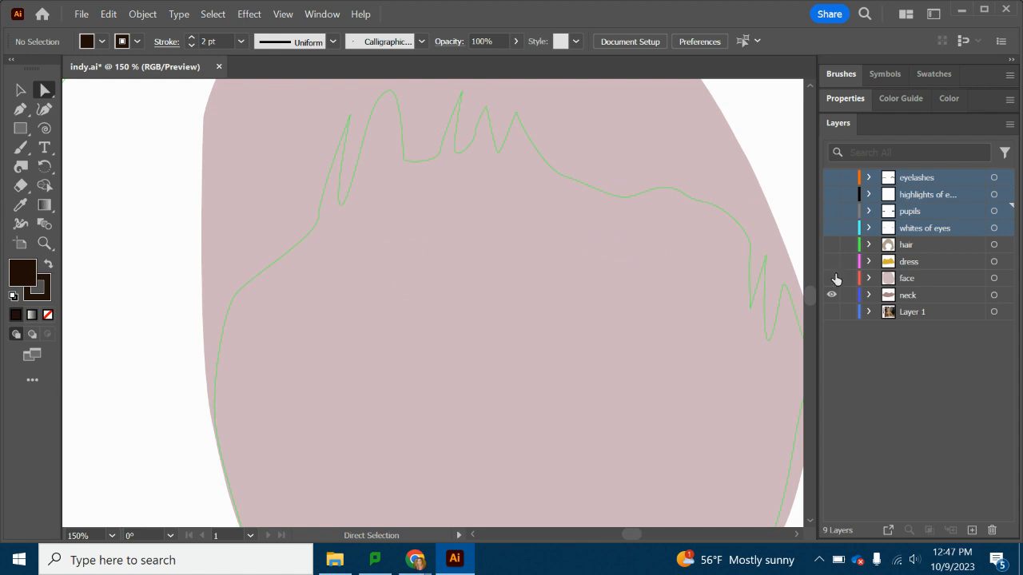
pyautogui.click(832, 295)
pyautogui.click(832, 312)
pyautogui.hotkey('ctrl', 'y')
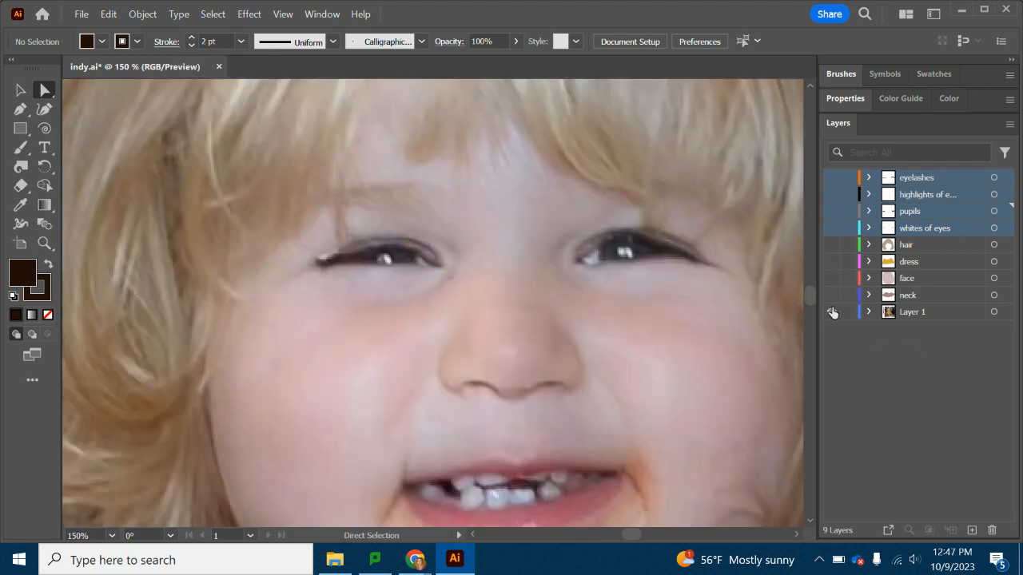
pyautogui.click(831, 177)
pyautogui.click(832, 194)
pyautogui.click(832, 211)
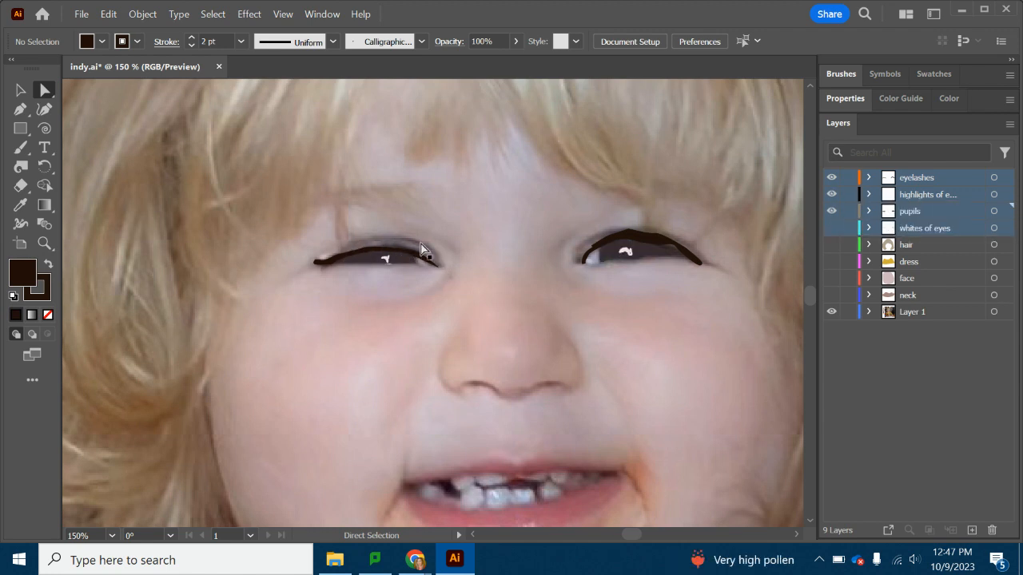
pyautogui.click(832, 227)
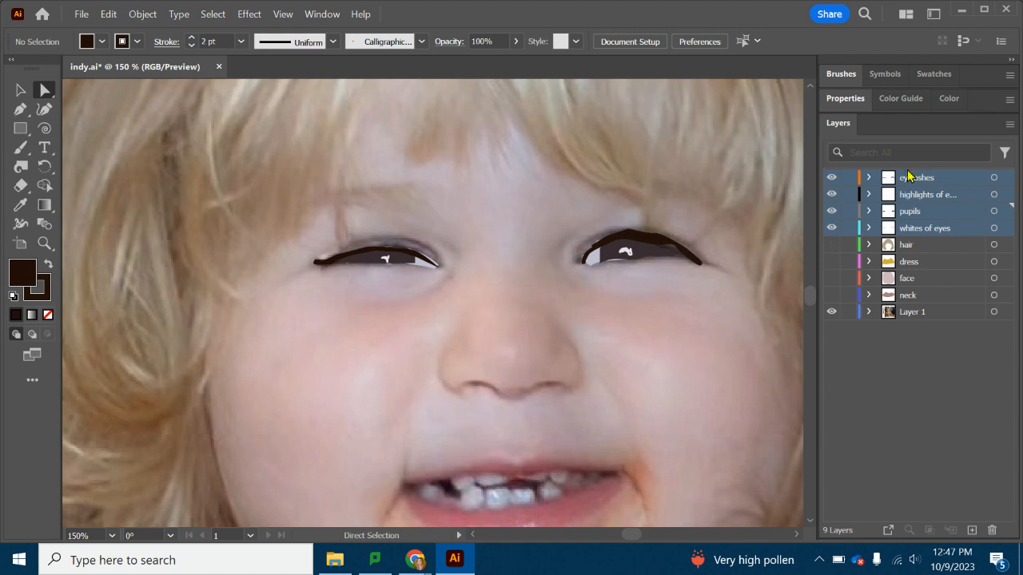
# On the eyelashes layer, paint a thin 1 pt eyelid crease line above each of the child's eyes.
pyautogui.click(911, 177)
pyautogui.click(21, 149)
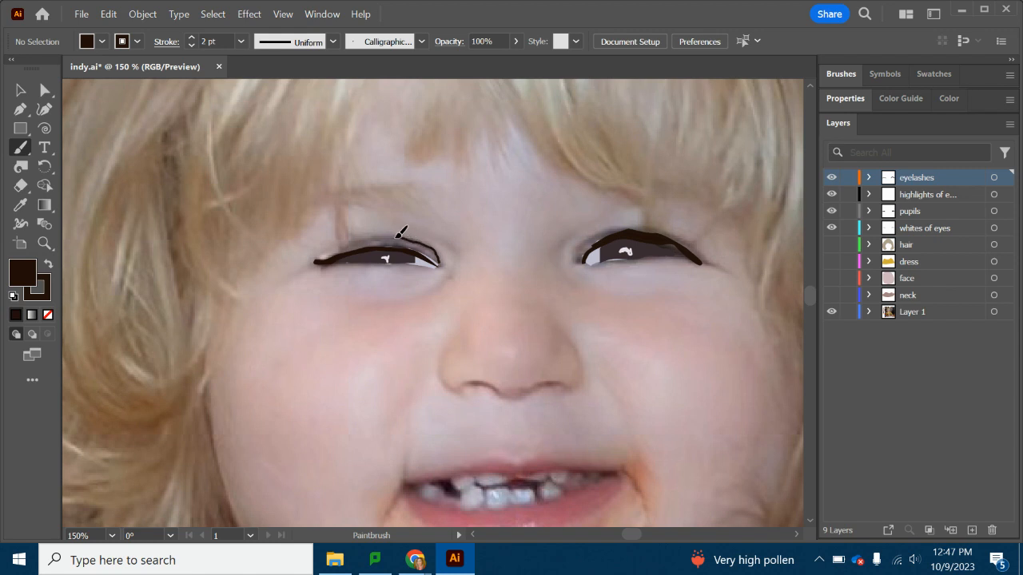
pyautogui.moveTo(349, 237); pyautogui.dragTo(344, 234)
pyautogui.hotkey('ctrl', 'z')
pyautogui.moveTo(443, 263)
pyautogui.mouseDown()
pyautogui.moveTo(402, 237)
pyautogui.moveTo(323, 245)
pyautogui.mouseUp()
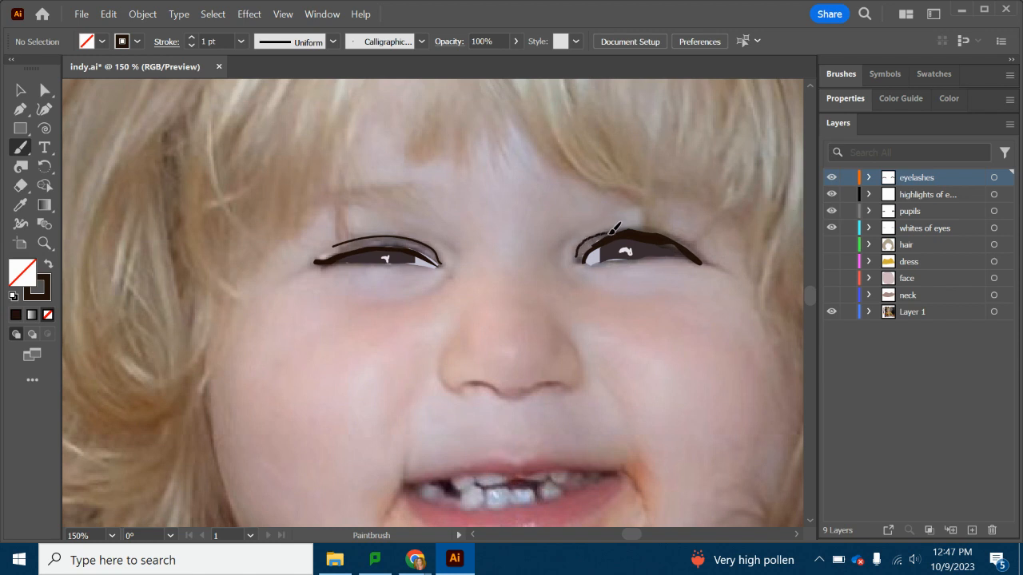
pyautogui.moveTo(643, 226)
pyautogui.mouseDown()
pyautogui.moveTo(696, 235)
pyautogui.moveTo(707, 254)
pyautogui.mouseUp()
# Check the painted eyelid creases against the hair, dress, face and neck layers, then hide those layers again.
pyautogui.moveTo(836, 245); pyautogui.dragTo(834, 295)
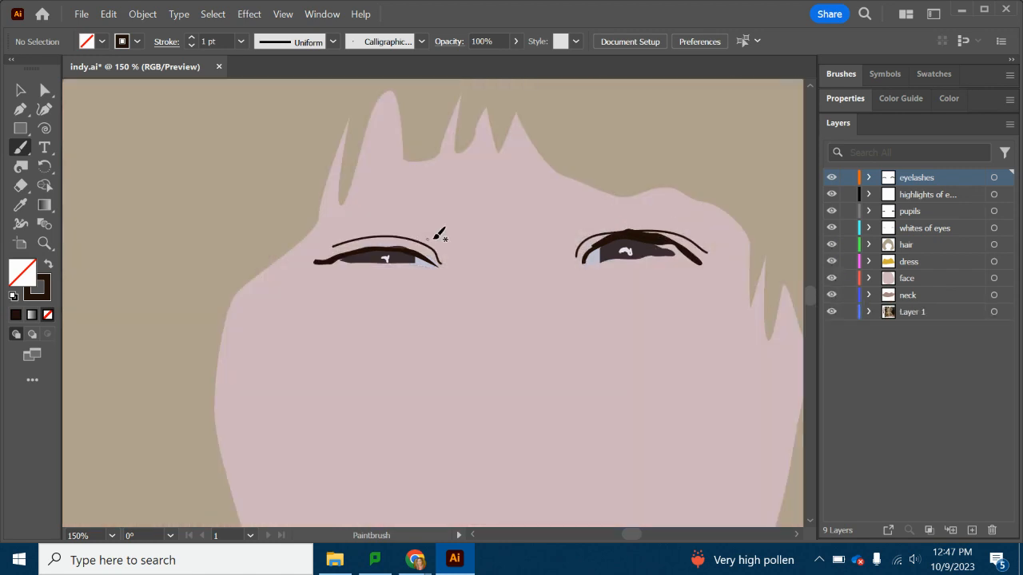
pyautogui.click(21, 90)
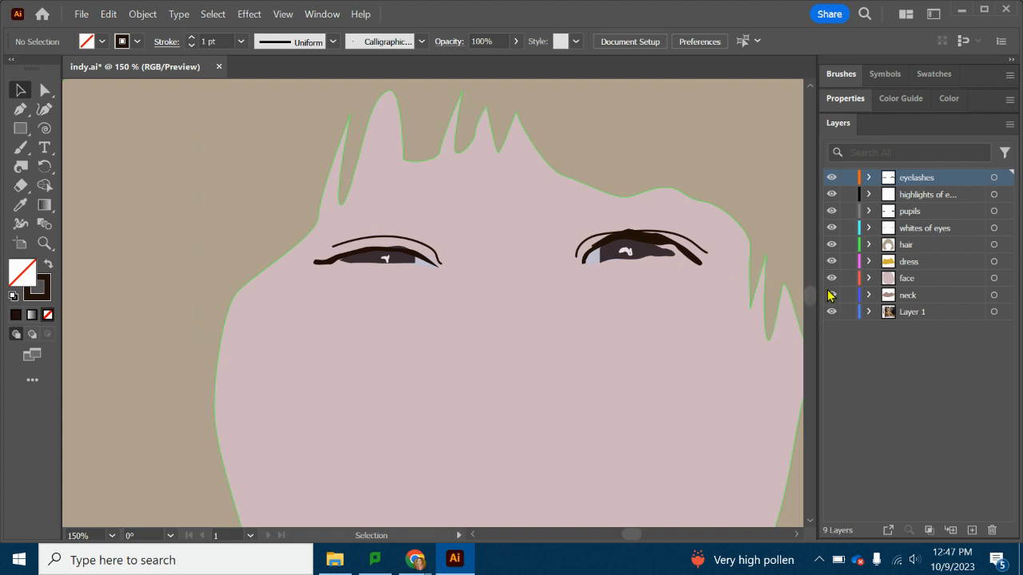
pyautogui.moveTo(831, 245); pyautogui.dragTo(832, 296)
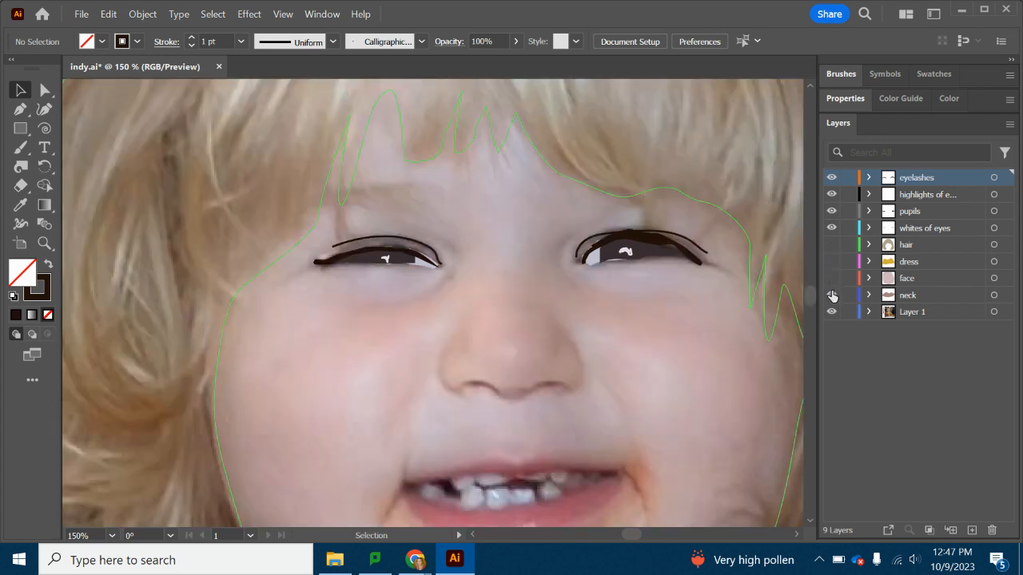
# Hide the highlights, pupils and whites of eyes layers and sample the photo's eyelid shadow colour for the child's right-eye crease.
pyautogui.moveTo(832, 230); pyautogui.dragTo(832, 192)
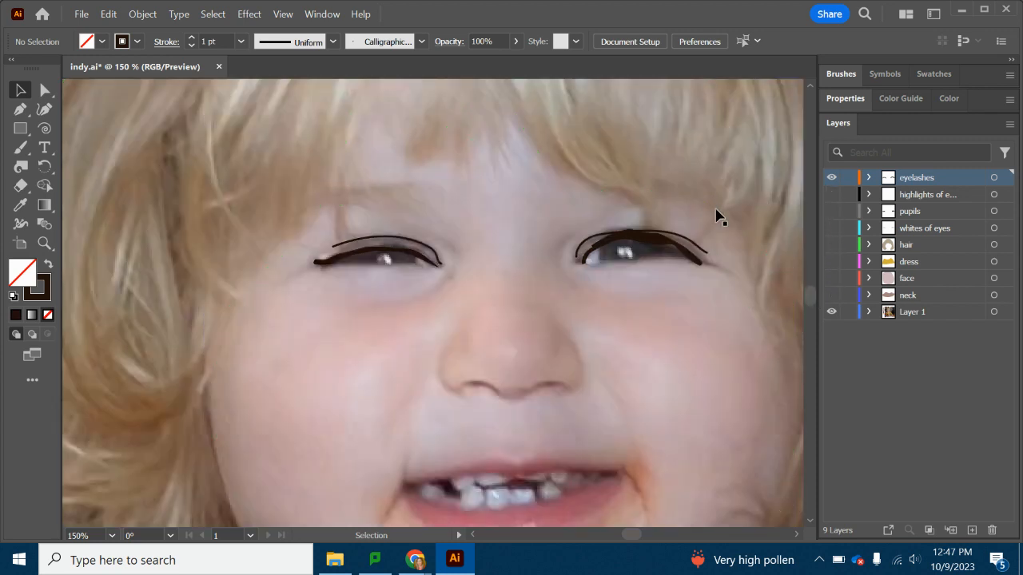
pyautogui.click(387, 241)
pyautogui.click(21, 204)
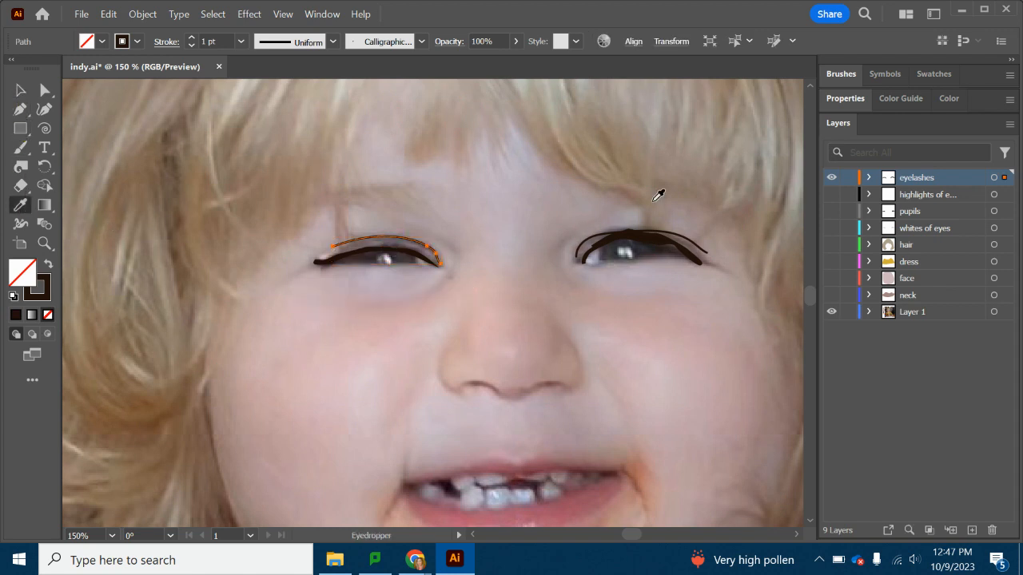
pyautogui.click(601, 234)
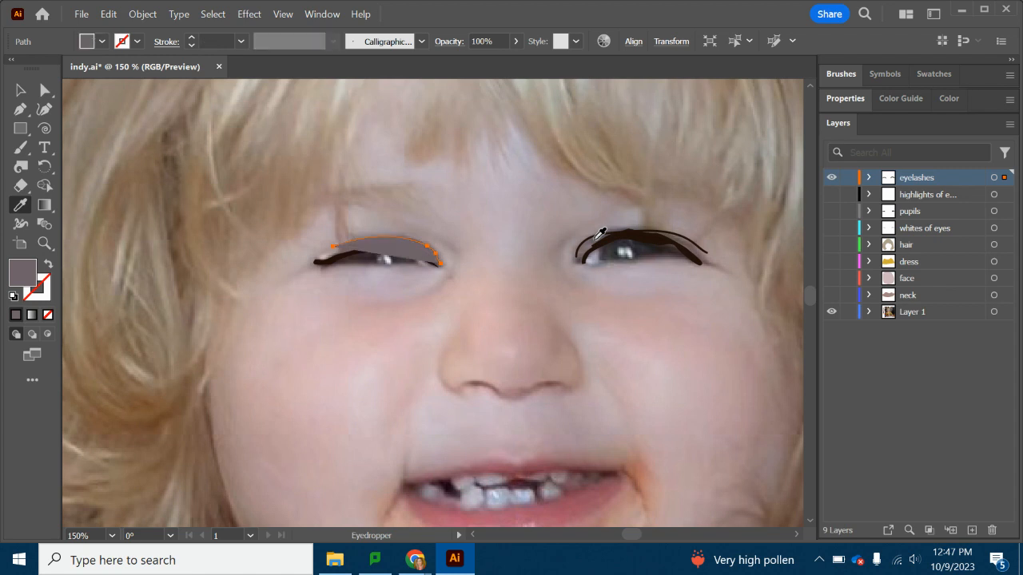
# Remove the fill from the child's right-eye crease and apply the sampled colour 70636A as its stroke.
pyautogui.click(850, 101)
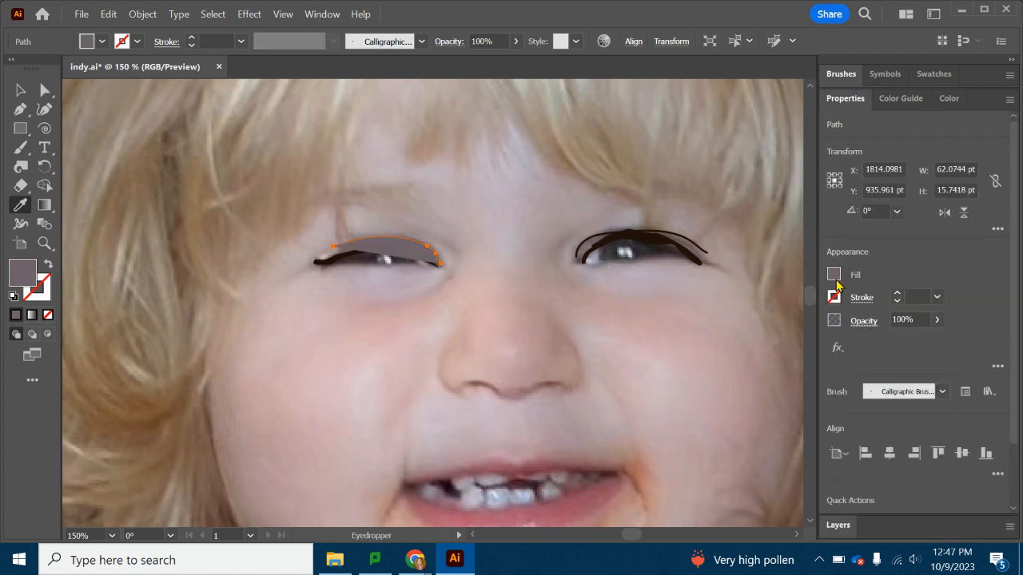
pyautogui.click(834, 276)
pyautogui.click(659, 414)
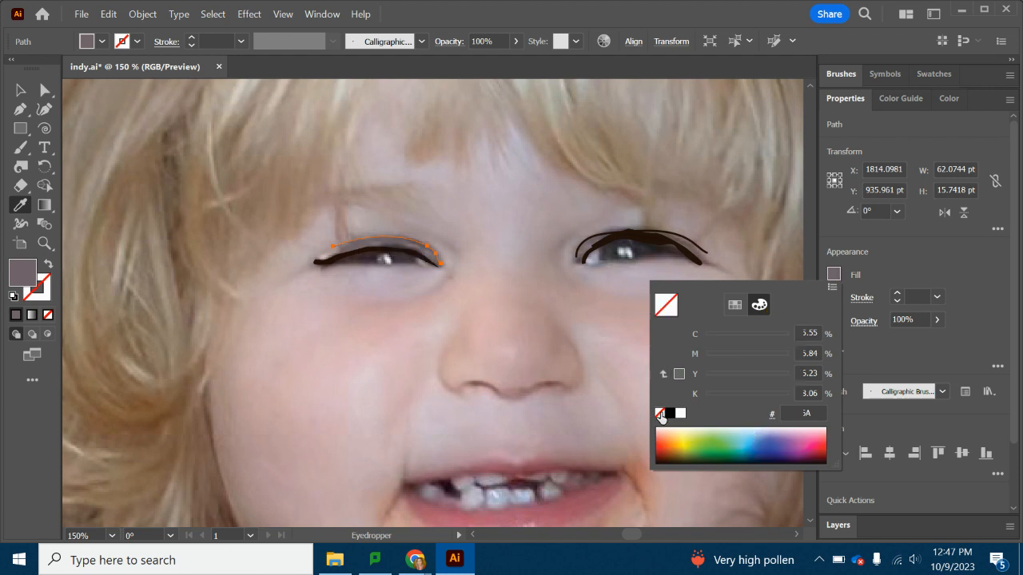
pyautogui.click(833, 297)
pyautogui.click(833, 297)
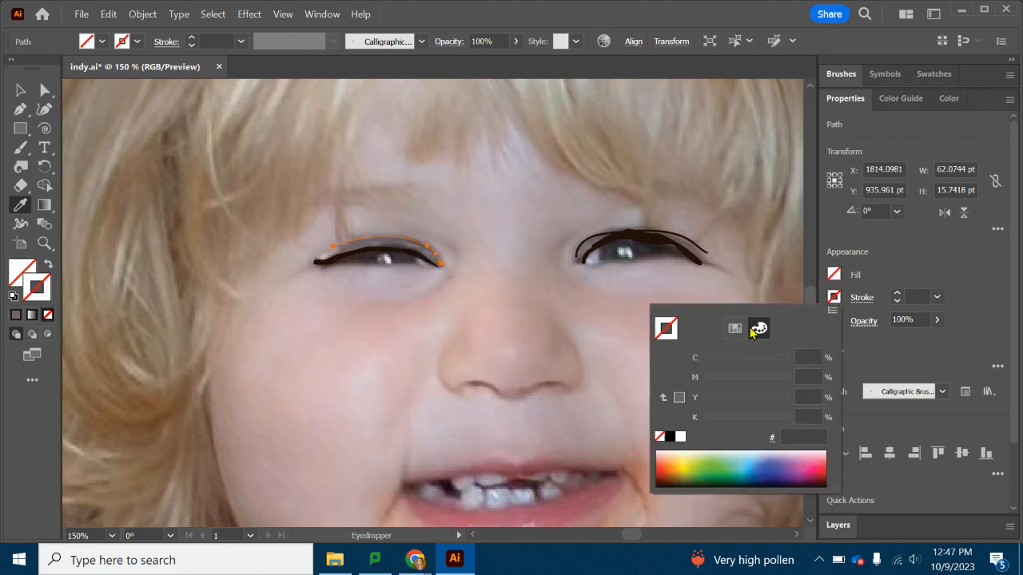
pyautogui.click(735, 328)
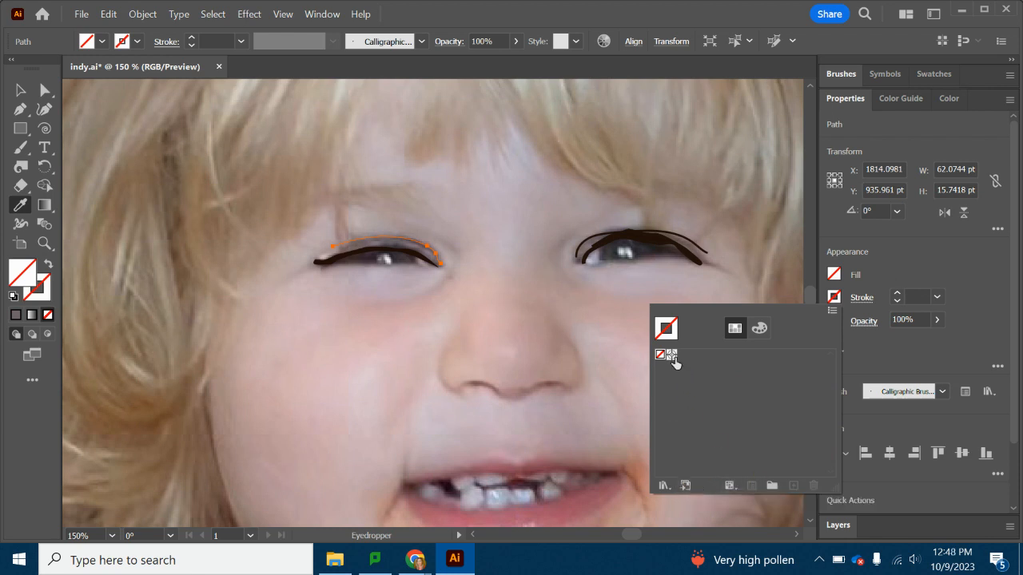
pyautogui.click(760, 327)
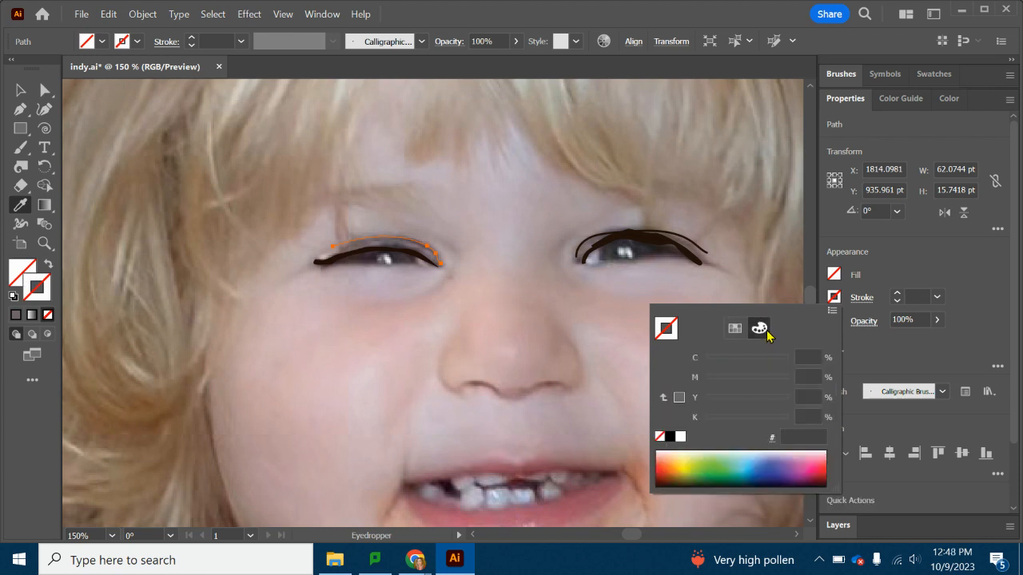
pyautogui.click(679, 398)
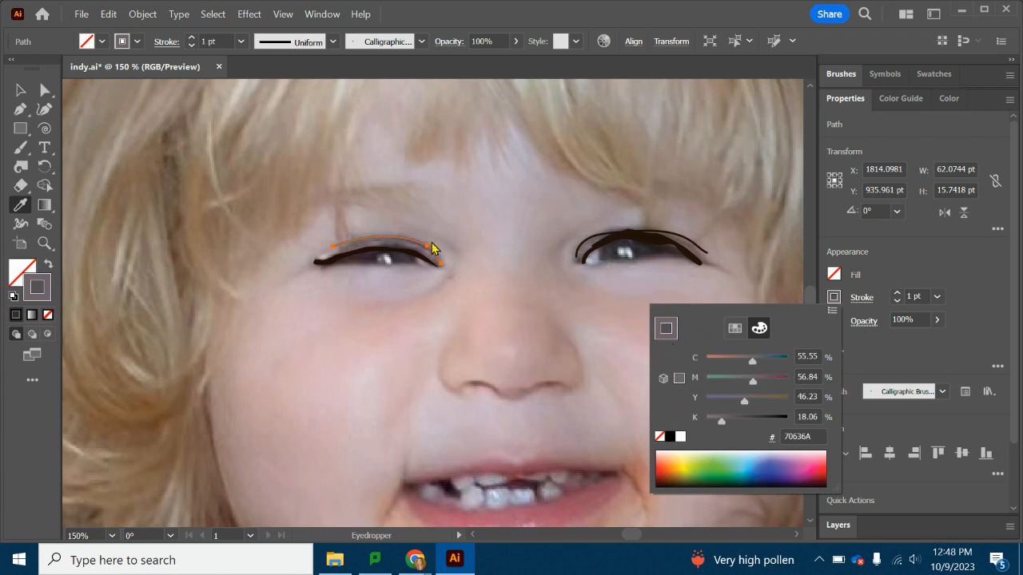
pyautogui.click(909, 254)
pyautogui.press('v')
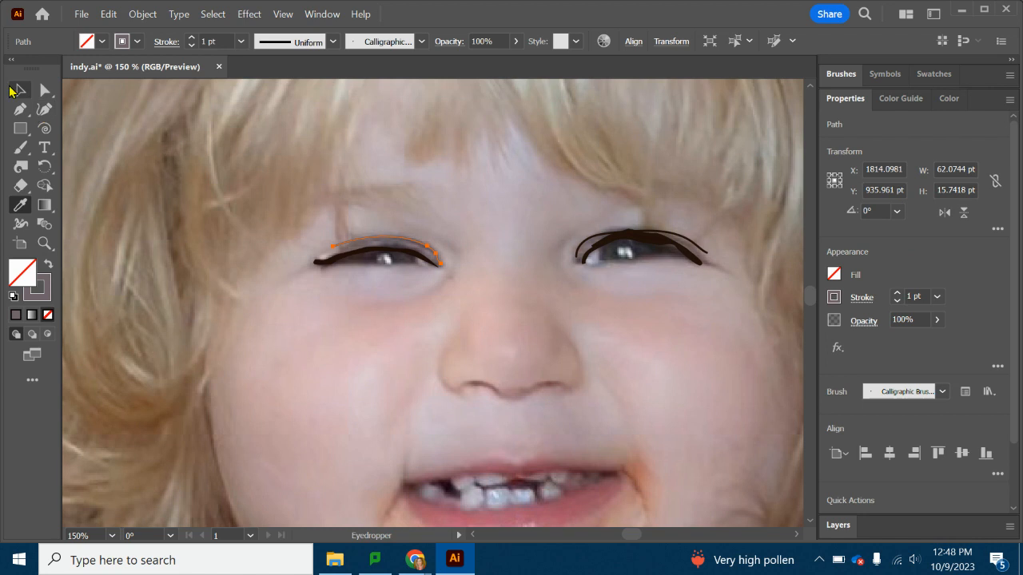
pyautogui.click(686, 242)
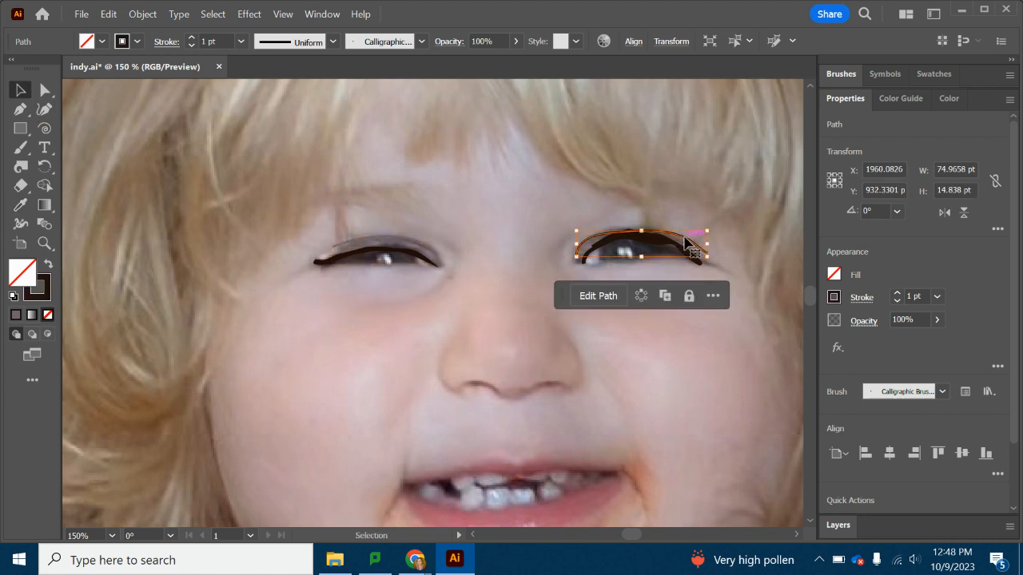
pyautogui.click(832, 299)
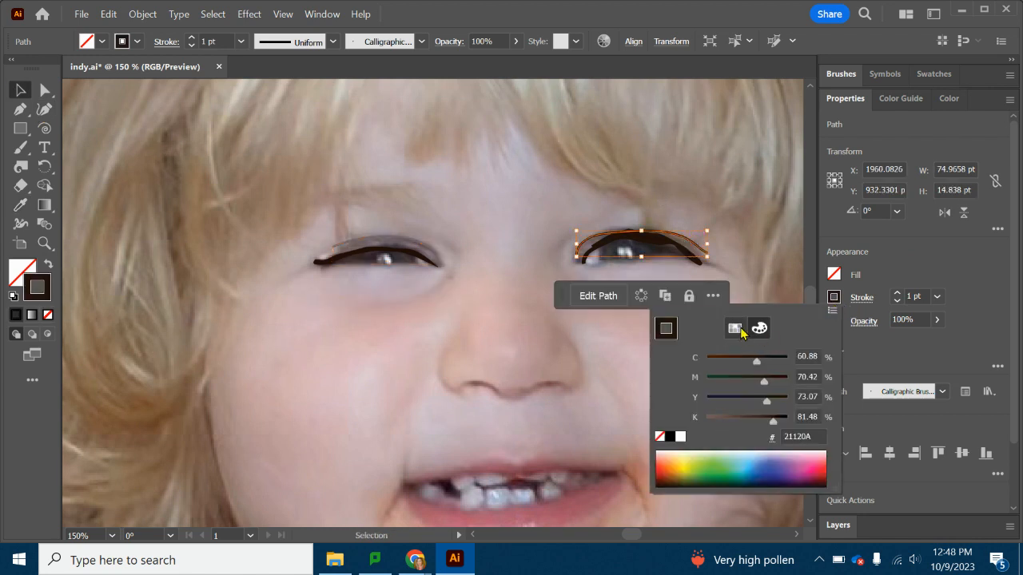
pyautogui.click(834, 274)
pyautogui.click(834, 274)
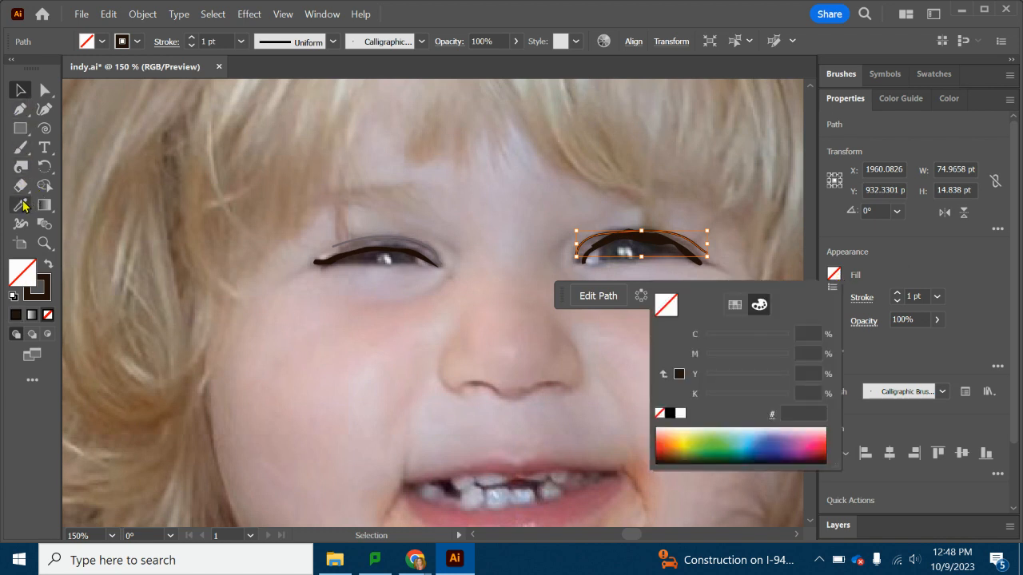
# Repaint the child's left-eye crease using the right-eye crease's 1 pt grey-mauve stroke and delete the dark crease line.
pyautogui.click(406, 242)
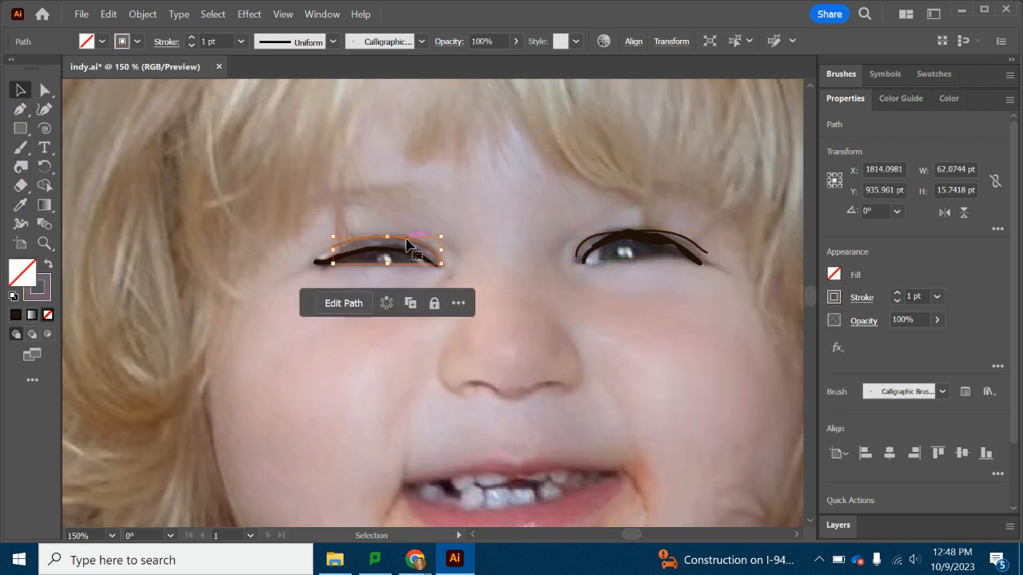
pyautogui.click(20, 204)
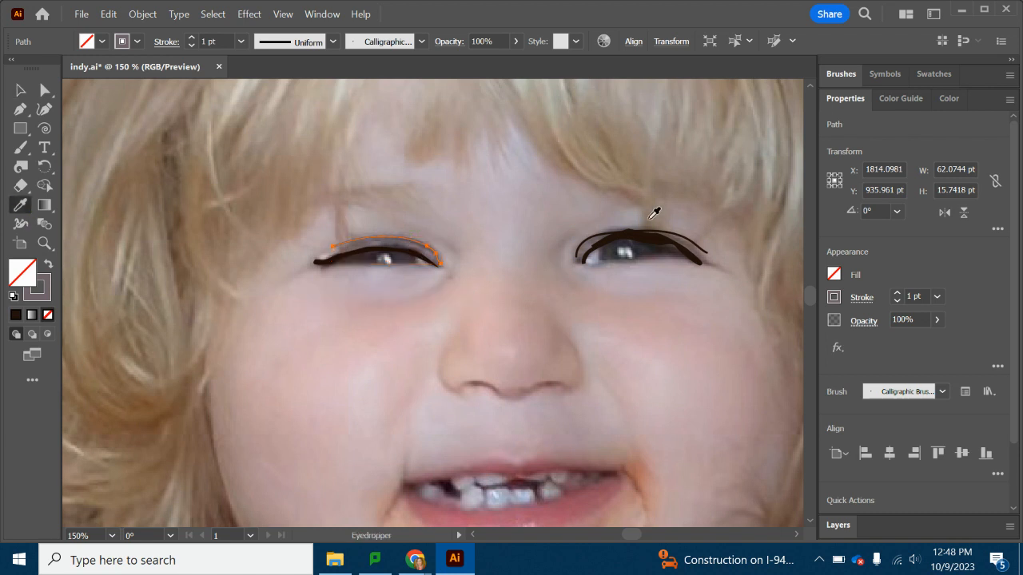
pyautogui.click(20, 147)
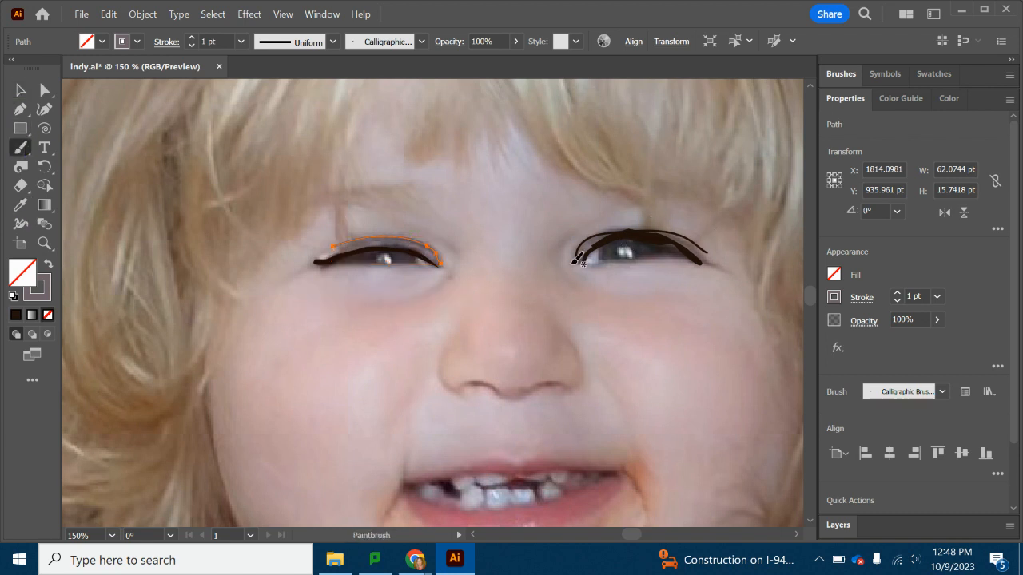
pyautogui.moveTo(597, 235)
pyautogui.mouseDown()
pyautogui.moveTo(680, 240)
pyautogui.moveTo(712, 264)
pyautogui.mouseUp()
pyautogui.press('v')
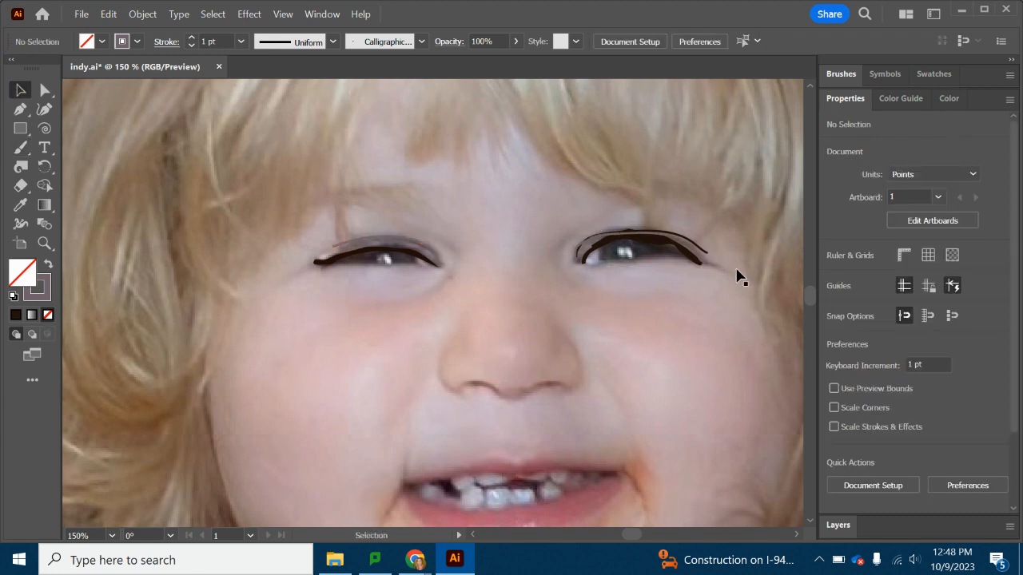
pyautogui.click(702, 256)
pyautogui.press('Delete')
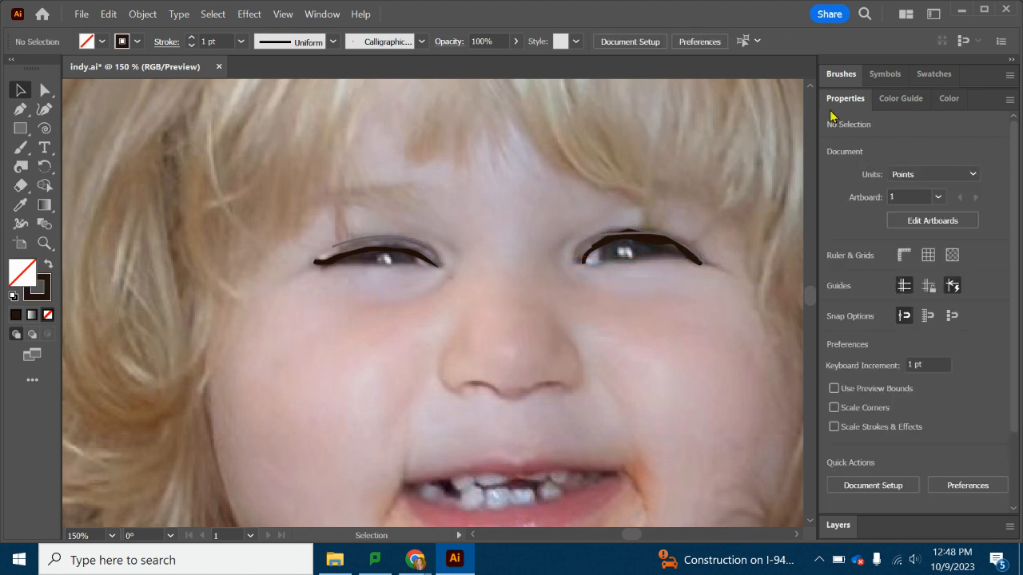
# Show the highlights, pupils, whites of eyes, hair, dress, face and neck layers again.
pyautogui.click(837, 526)
pyautogui.click(831, 194)
pyautogui.click(831, 211)
pyautogui.click(831, 229)
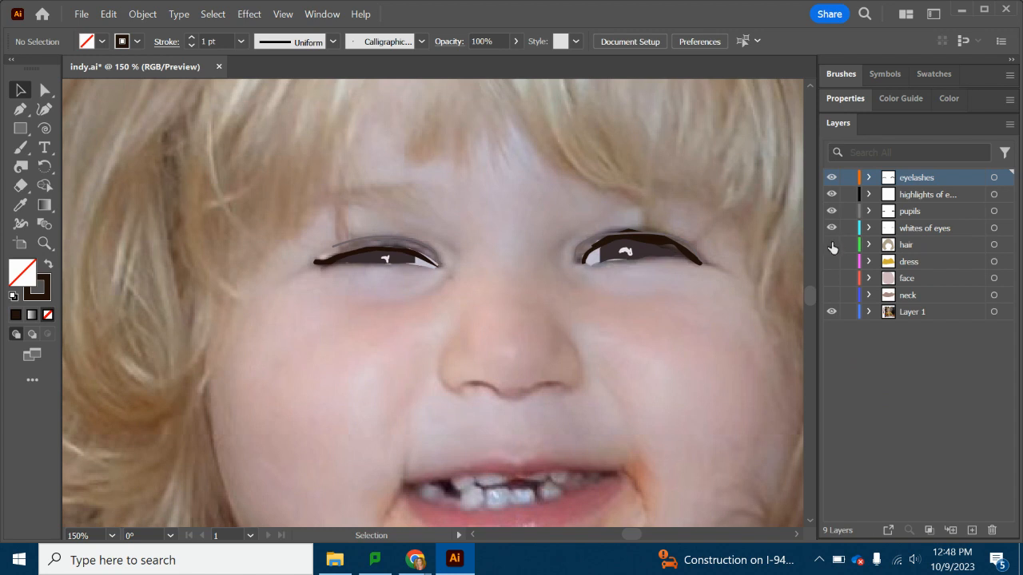
pyautogui.click(831, 245)
pyautogui.click(832, 278)
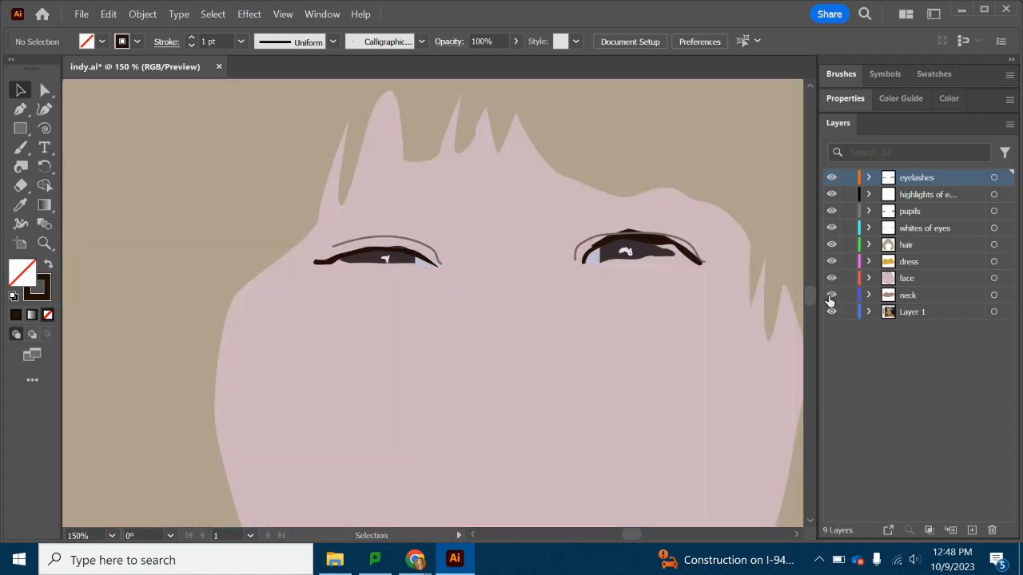
# Pull the peak of the child's left-eye lash shape down so its upper edge sits below the eyelid crease.
pyautogui.click(648, 245)
pyautogui.doubleClick(648, 245)
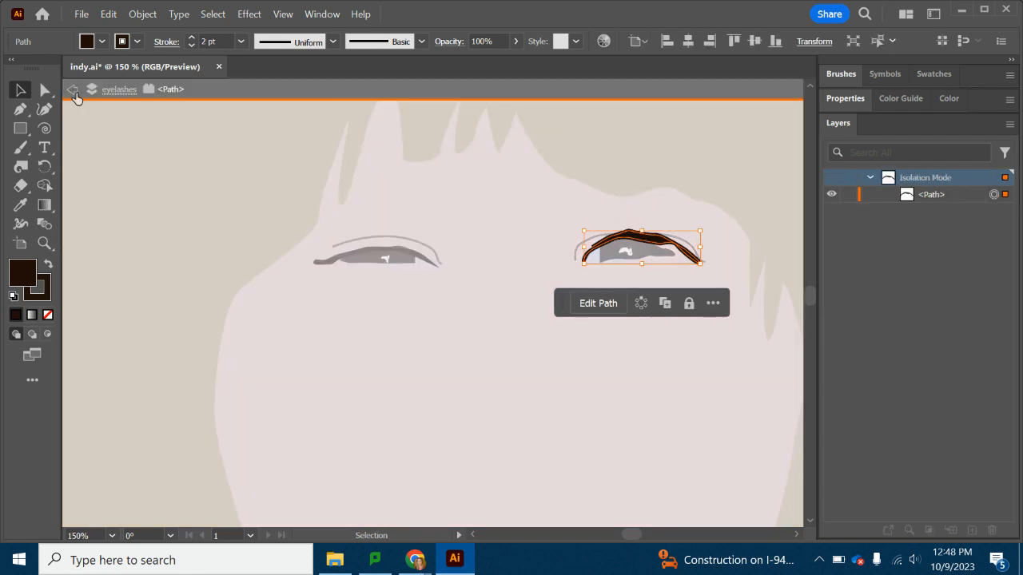
pyautogui.click(43, 89)
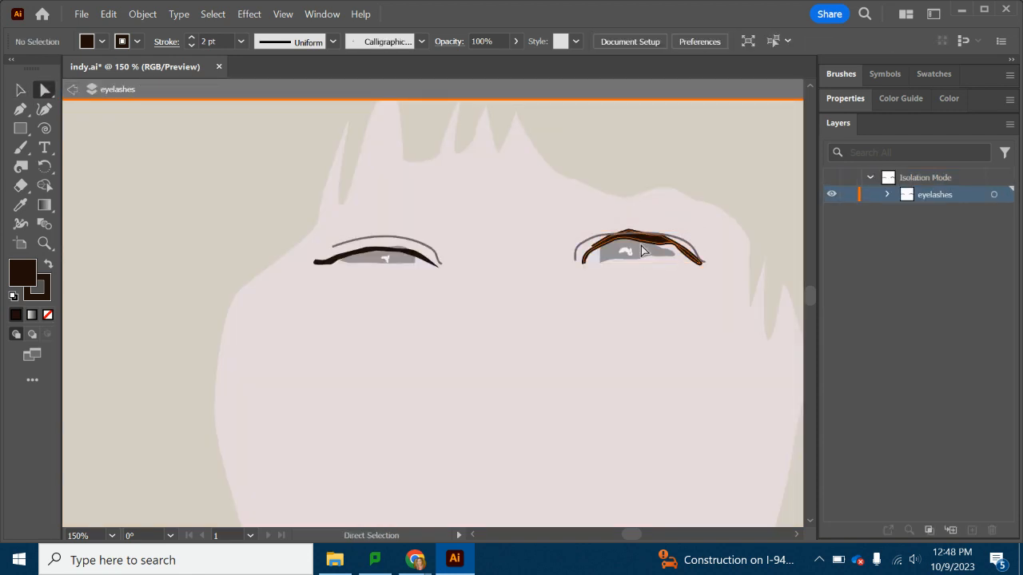
pyautogui.click(73, 89)
pyautogui.click(629, 236)
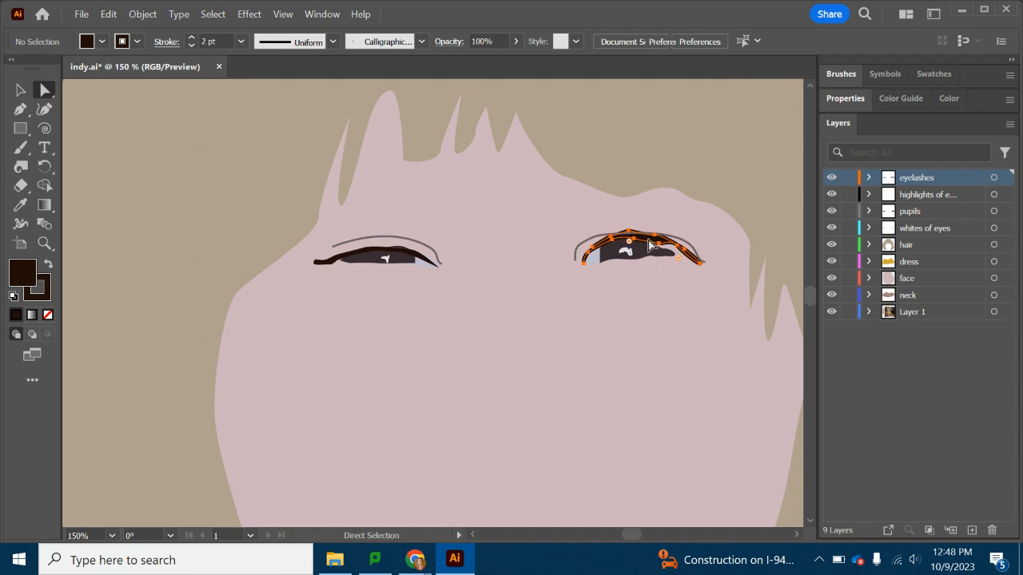
pyautogui.moveTo(629, 232); pyautogui.dragTo(625, 237)
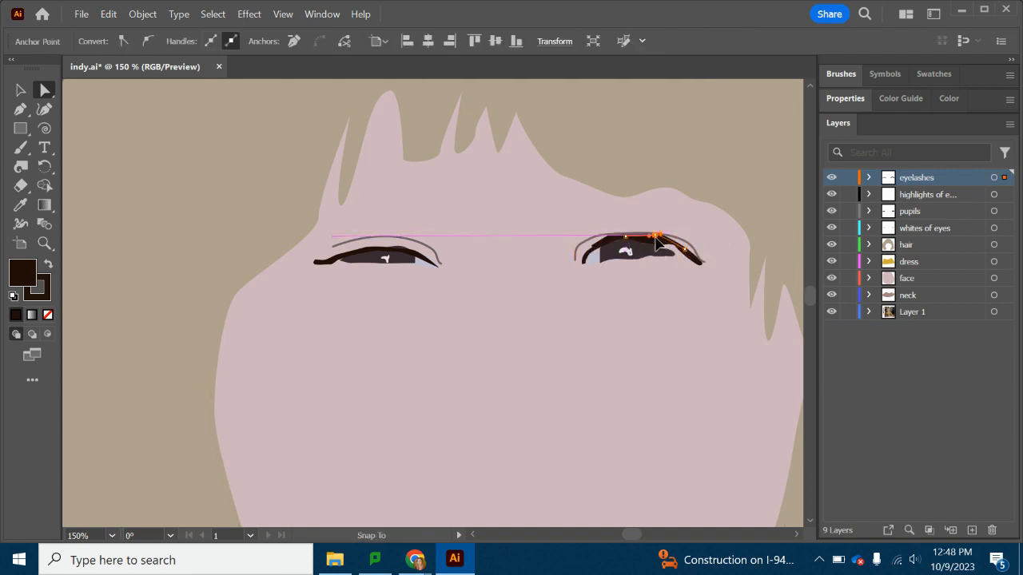
pyautogui.click(692, 300)
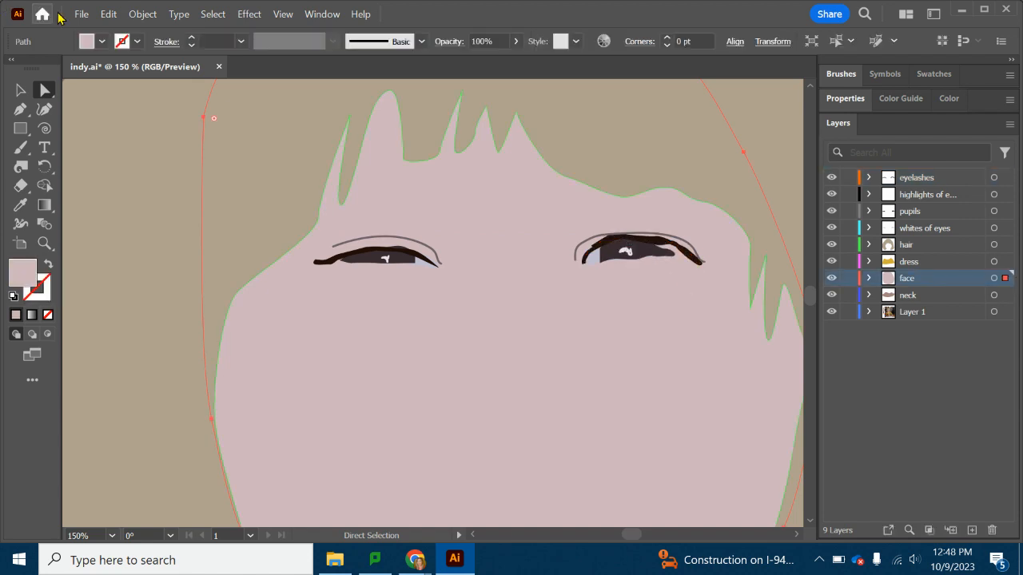
# Save the document and hide every layer above the reference photo.
pyautogui.click(80, 14)
pyautogui.click(101, 152)
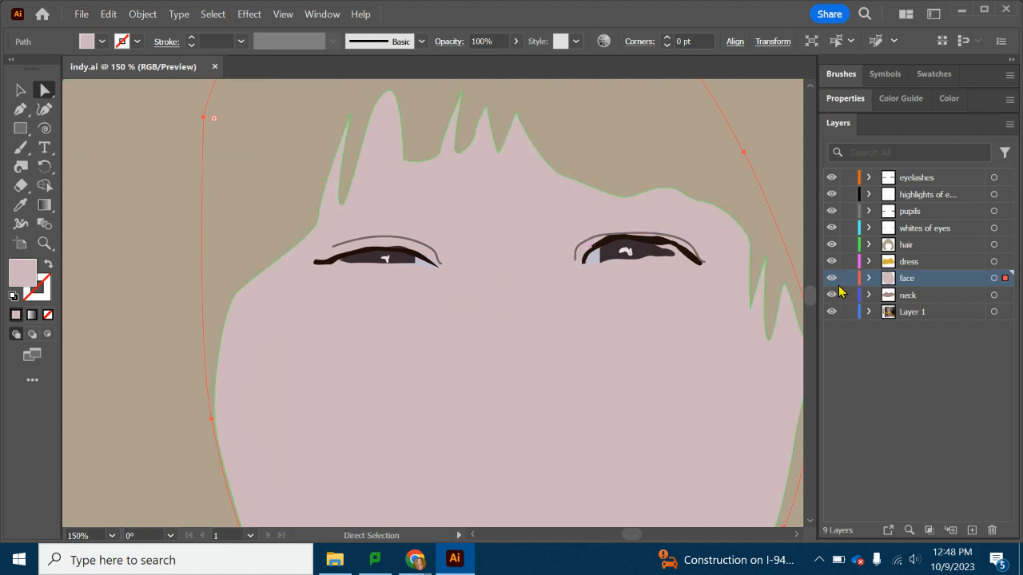
pyautogui.scroll(-1, 582, 362)
pyautogui.moveTo(833, 179); pyautogui.dragTo(835, 300)
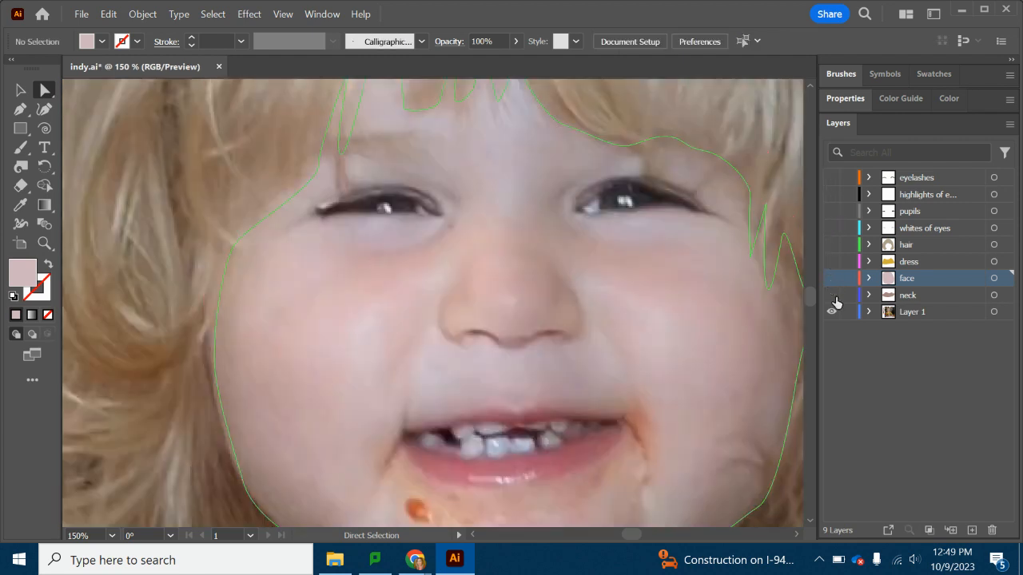
pyautogui.scroll(-1, 147, 264)
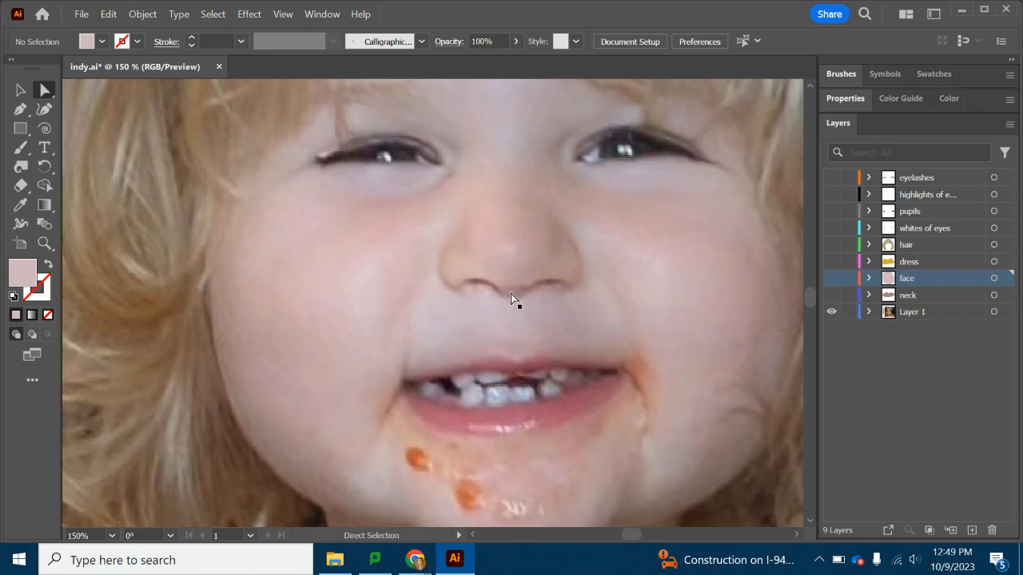
pyautogui.scroll(2, 566, 274)
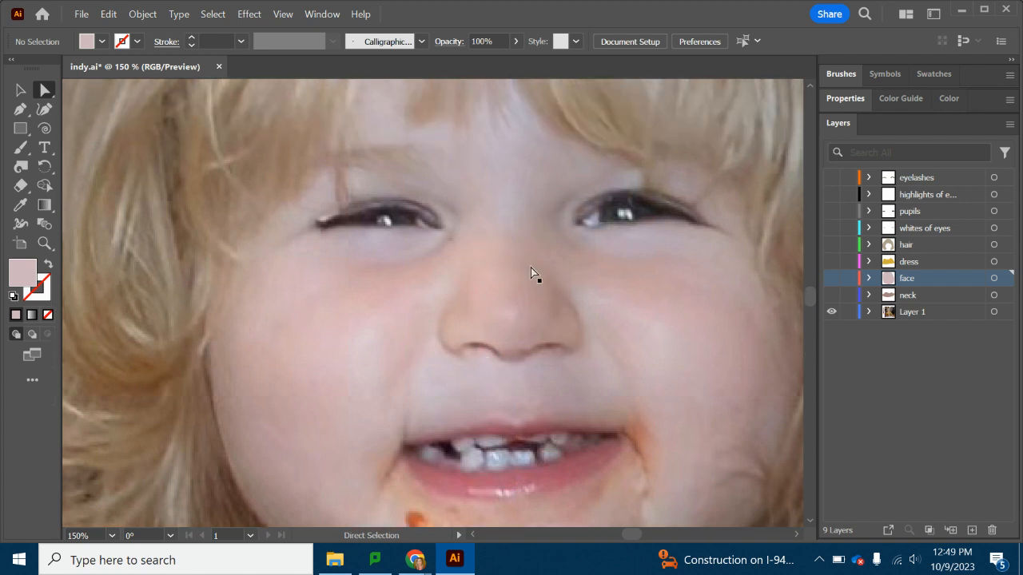
# Add a layer above the eyelashes layer and name it nose.
pyautogui.click(20, 109)
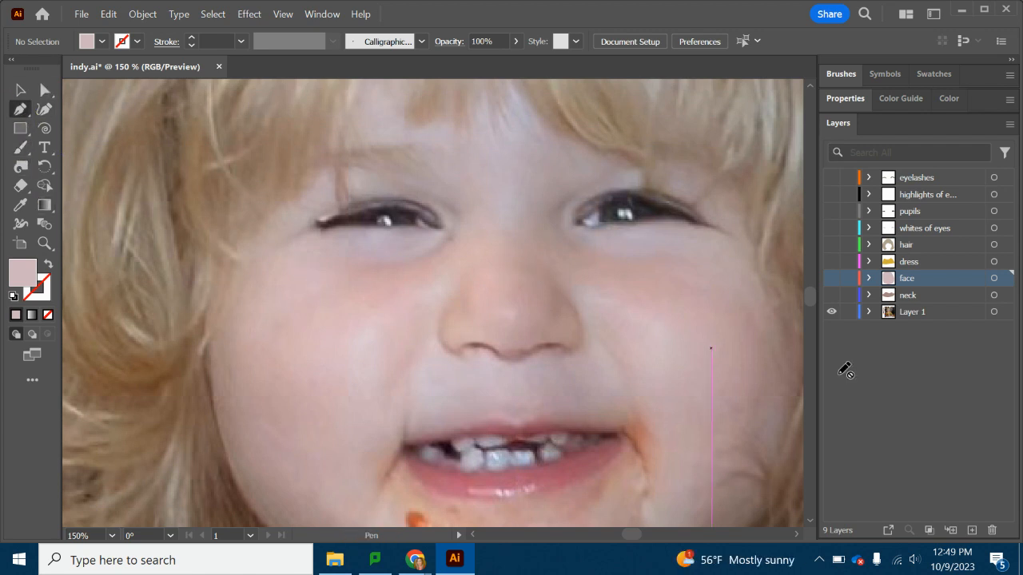
pyautogui.click(917, 181)
pyautogui.click(971, 530)
pyautogui.doubleClick(915, 177)
pyautogui.write('nose')
pyautogui.press('Return')
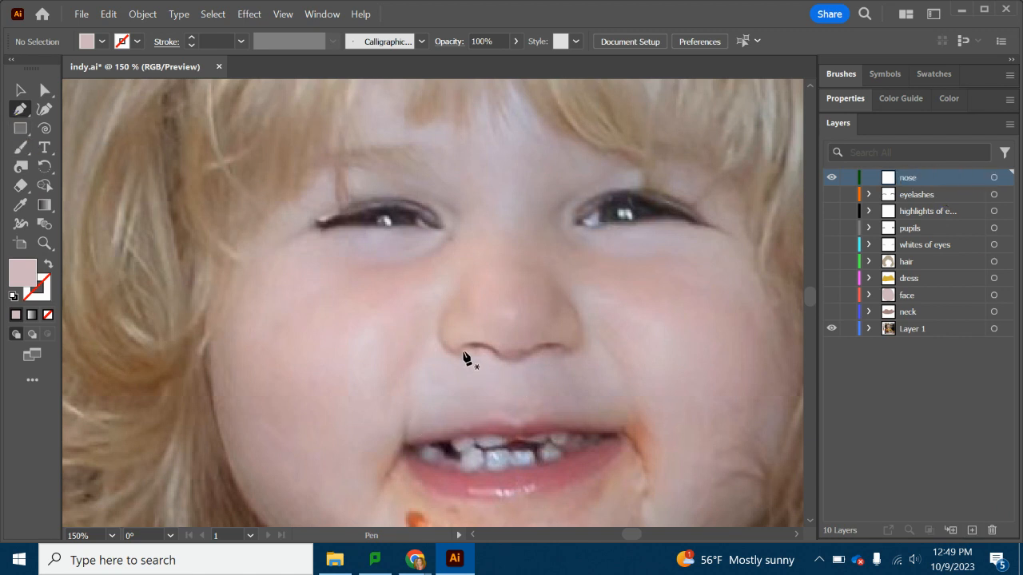
# Draw the child's right nostril shadow as a closed Pen shape and fill it with the brown skin-shadow swatch beside the photo.
pyautogui.moveTo(461, 351)
pyautogui.mouseDown()
pyautogui.moveTo(493, 349)
pyautogui.moveTo(506, 361)
pyautogui.moveTo(463, 349)
pyautogui.mouseUp()
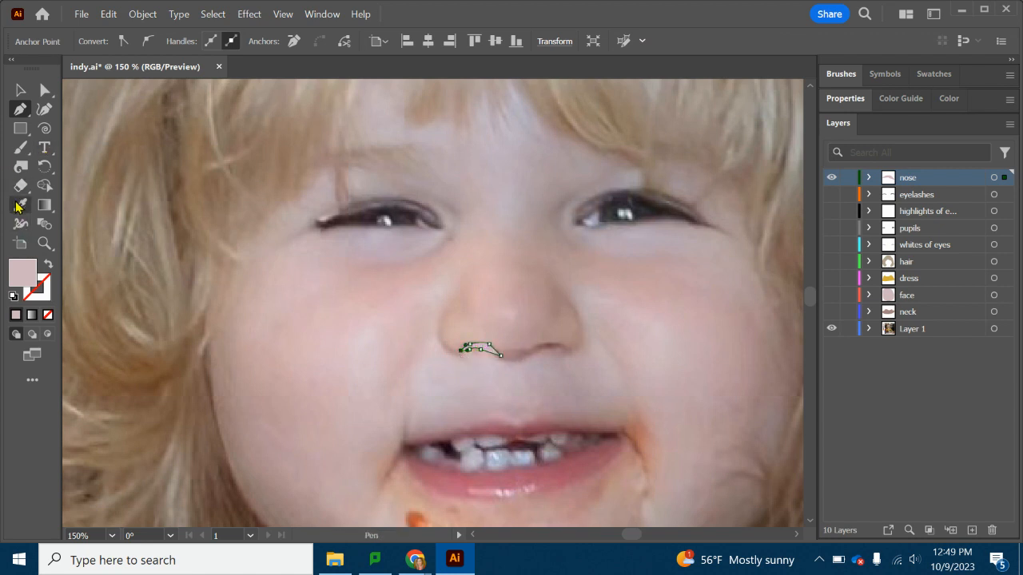
pyautogui.moveTo(628, 539); pyautogui.dragTo(618, 537)
pyautogui.scroll(-6, 589, 453)
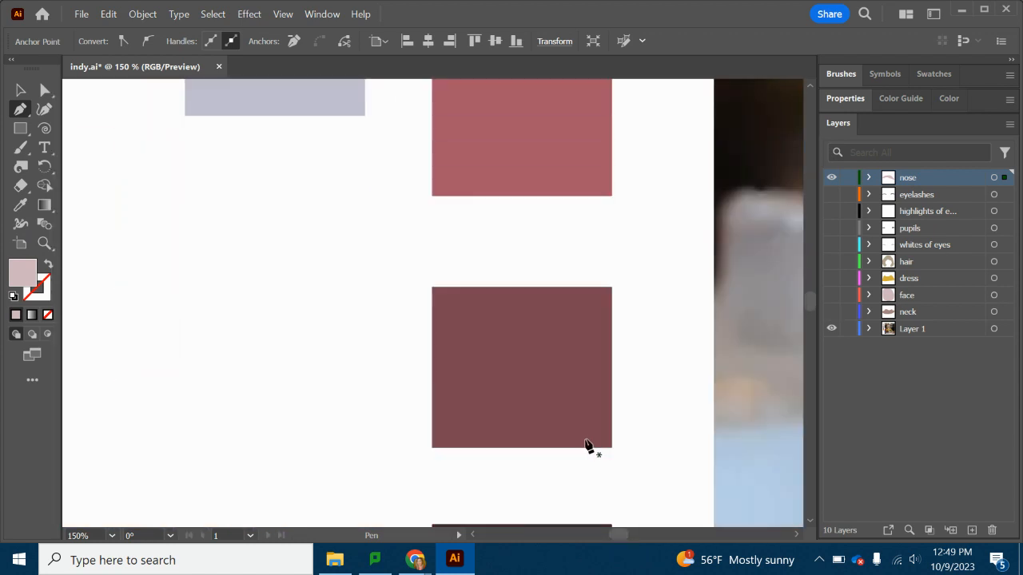
pyautogui.scroll(3, 590, 448)
pyautogui.scroll(2, 589, 448)
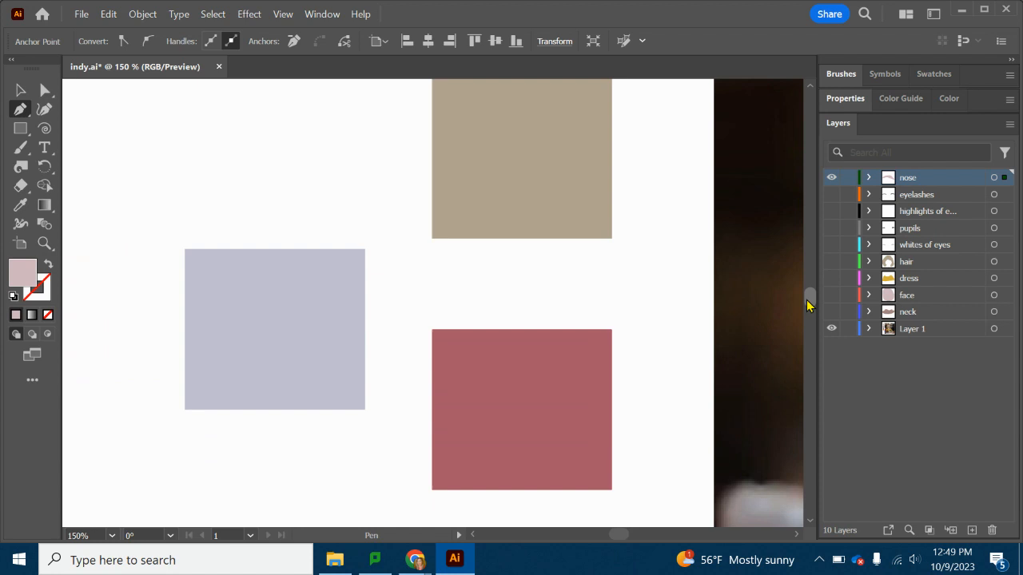
pyautogui.scroll(5, 808, 297)
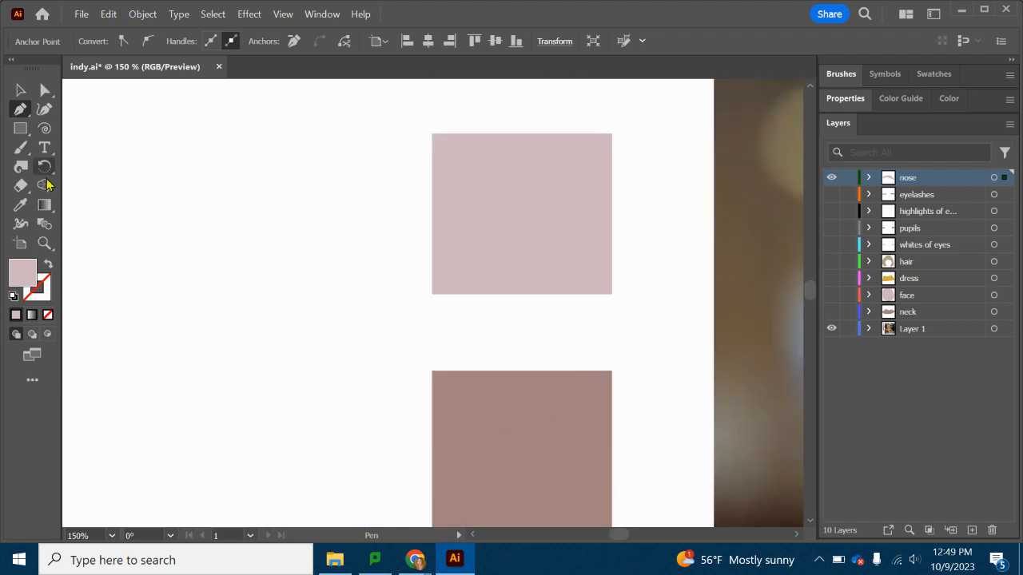
pyautogui.click(20, 204)
pyautogui.click(571, 423)
pyautogui.moveTo(623, 535); pyautogui.dragTo(638, 537)
pyautogui.scroll(-10, 560, 450)
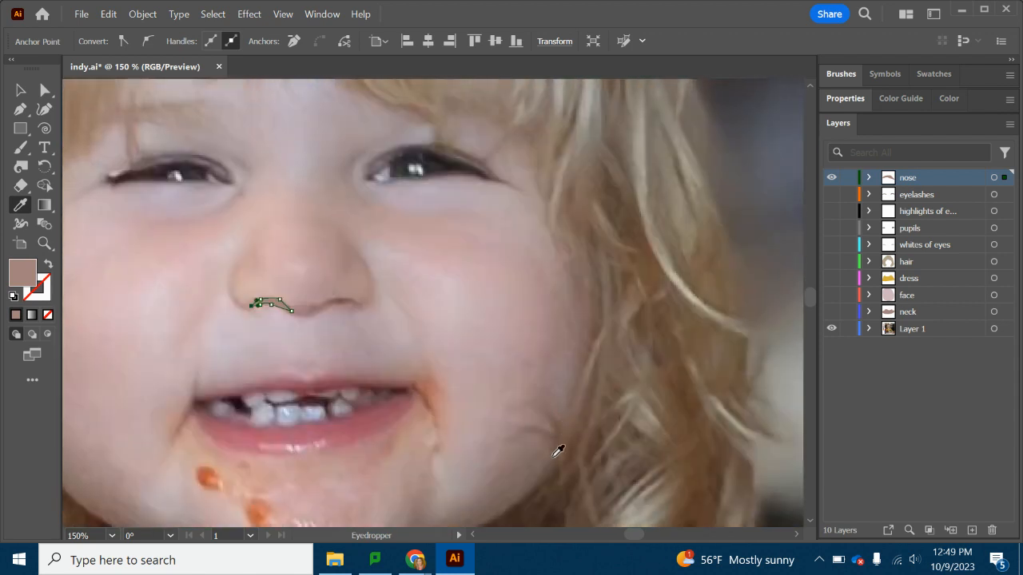
# Draw the child's left nostril shadow as a closed Pen shape along the underside of the nose.
pyautogui.press('p')
pyautogui.moveTo(313, 310); pyautogui.dragTo(357, 308)
pyautogui.click(344, 304)
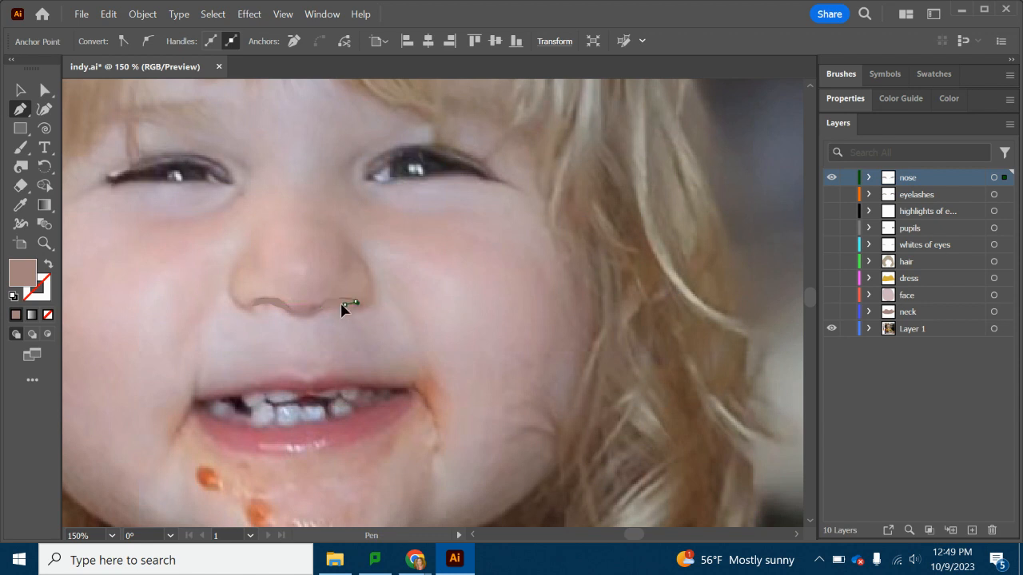
pyautogui.click(328, 308)
pyautogui.click(314, 313)
# Paint the outer curves on both sides of the nose with an unfilled 1 pt brown stroke and show the hidden layers.
pyautogui.click(21, 149)
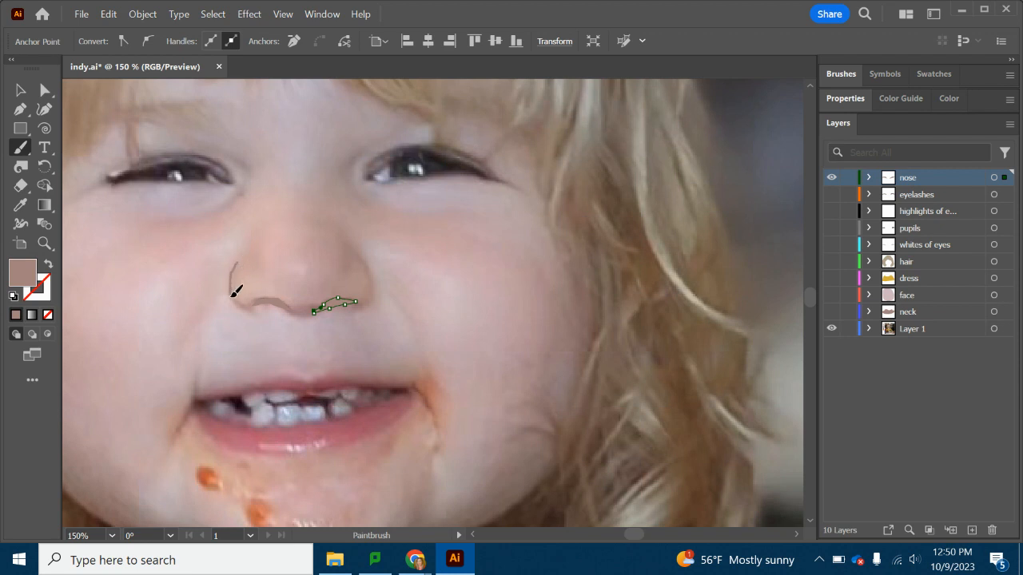
pyautogui.hotkey('shift', 'x')
pyautogui.hotkey('ctrl', 'shift', 'a')
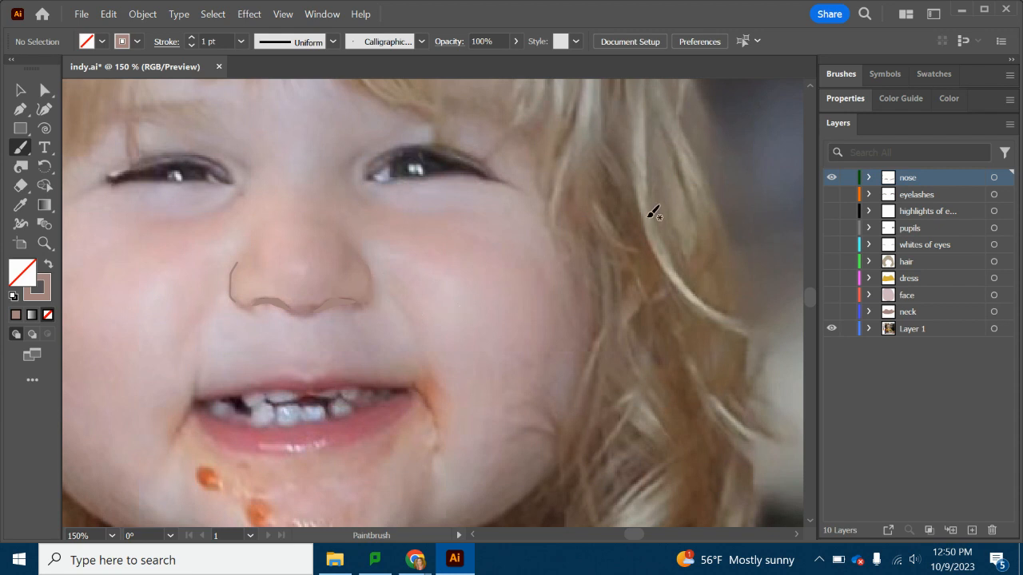
pyautogui.moveTo(831, 198); pyautogui.dragTo(838, 314)
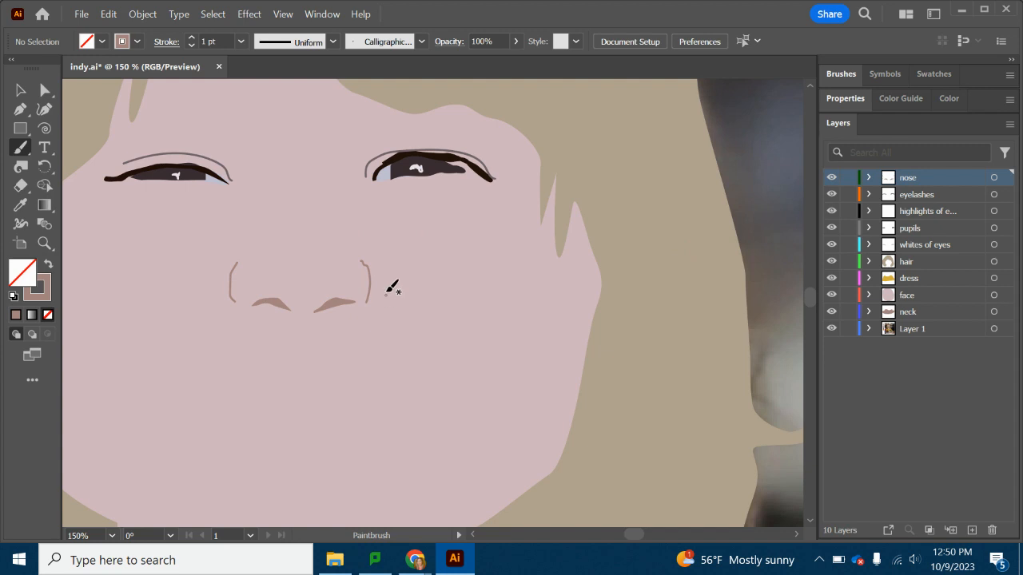
# Try to smooth the kinked top of the nose outline on the child's left side by moving its anchor points.
pyautogui.click(21, 91)
pyautogui.click(363, 268)
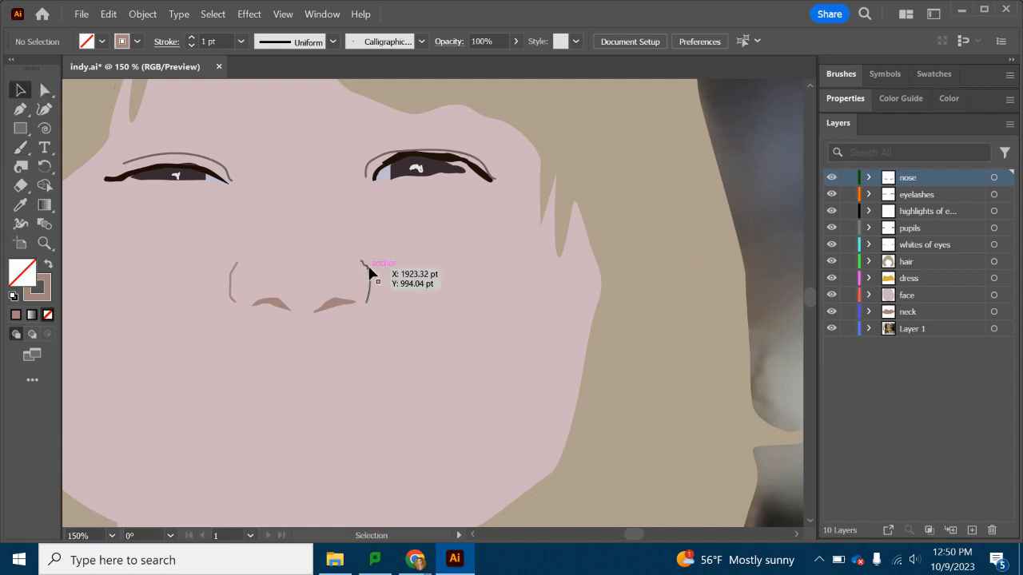
pyautogui.press('a')
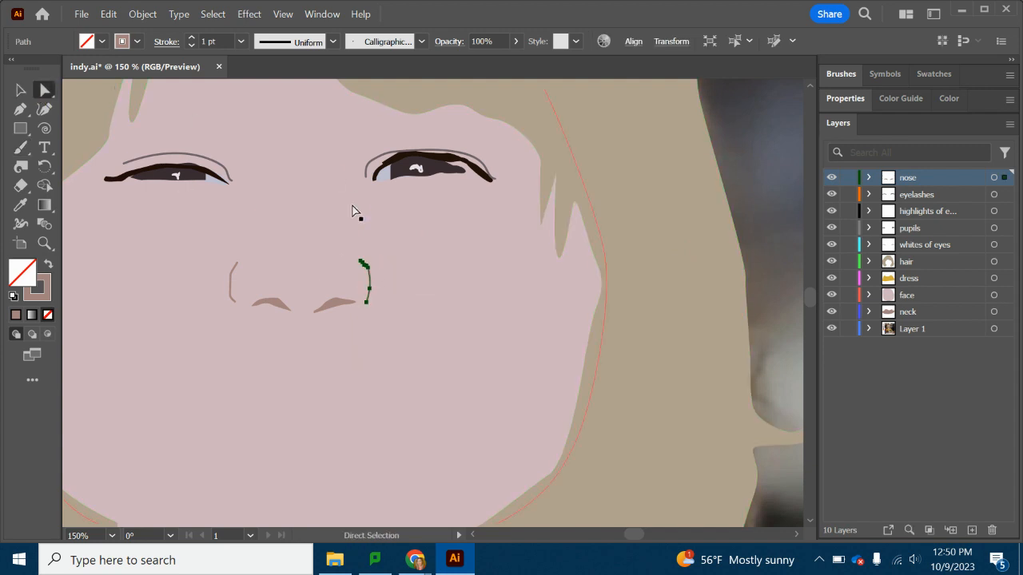
pyautogui.click(112, 535)
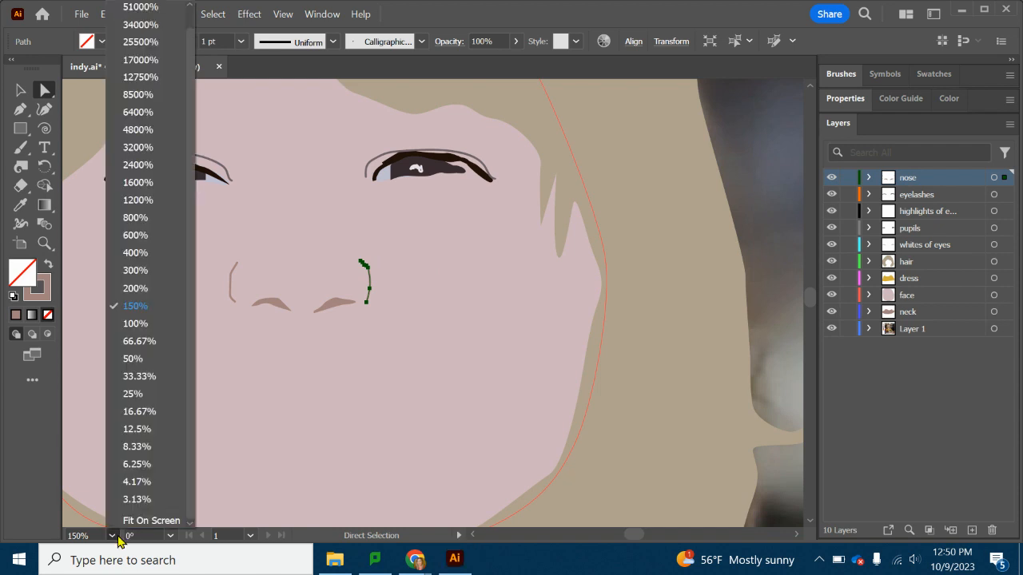
pyautogui.click(135, 270)
pyautogui.click(427, 267)
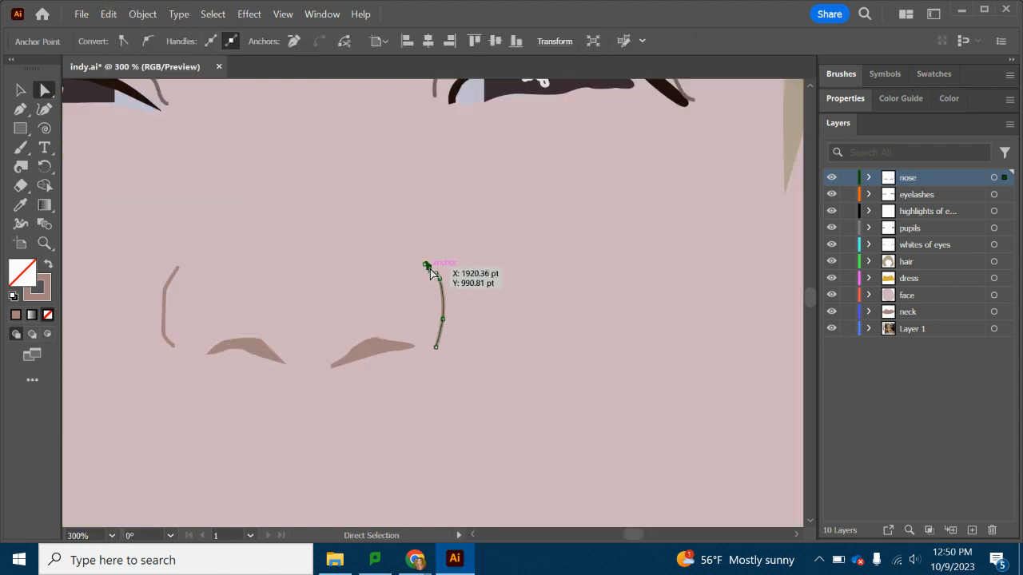
pyautogui.moveTo(432, 269); pyautogui.dragTo(438, 274)
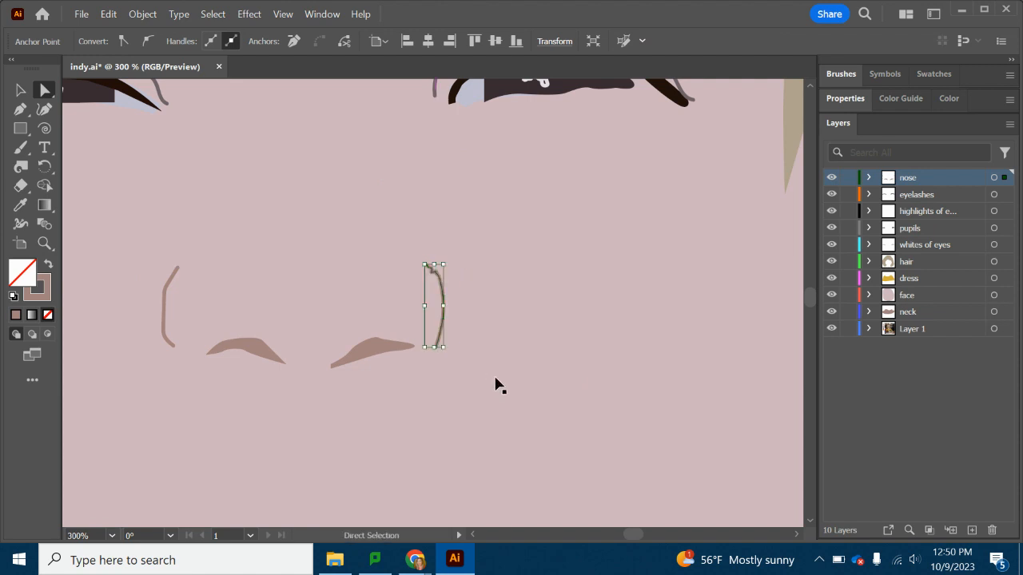
pyautogui.click(495, 386)
# Hide the face and neck layers and replace the kinked outline on the child's left side of the nose with a smooth painted curve.
pyautogui.hotkey('ctrl', '3')
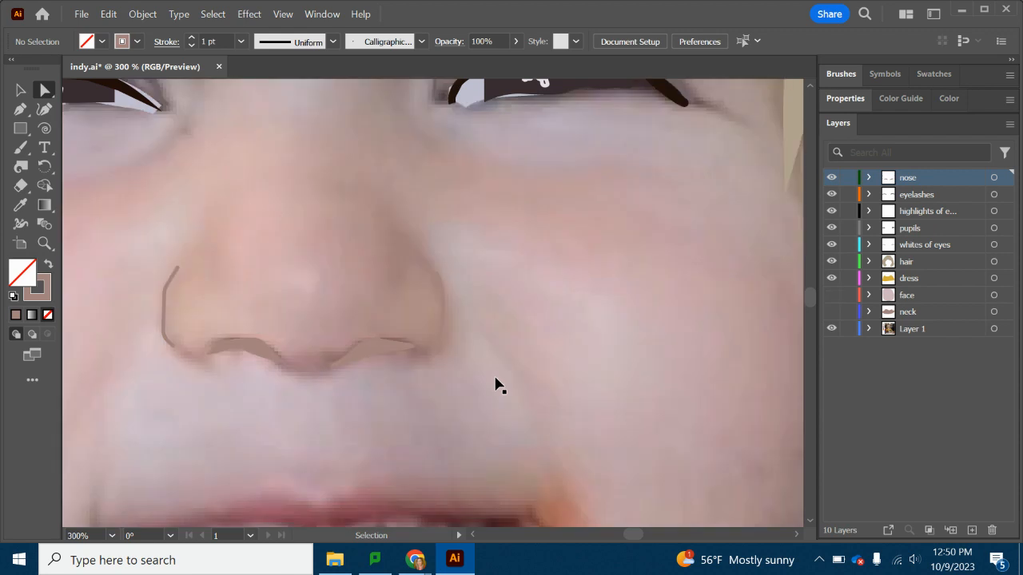
pyautogui.click(440, 279)
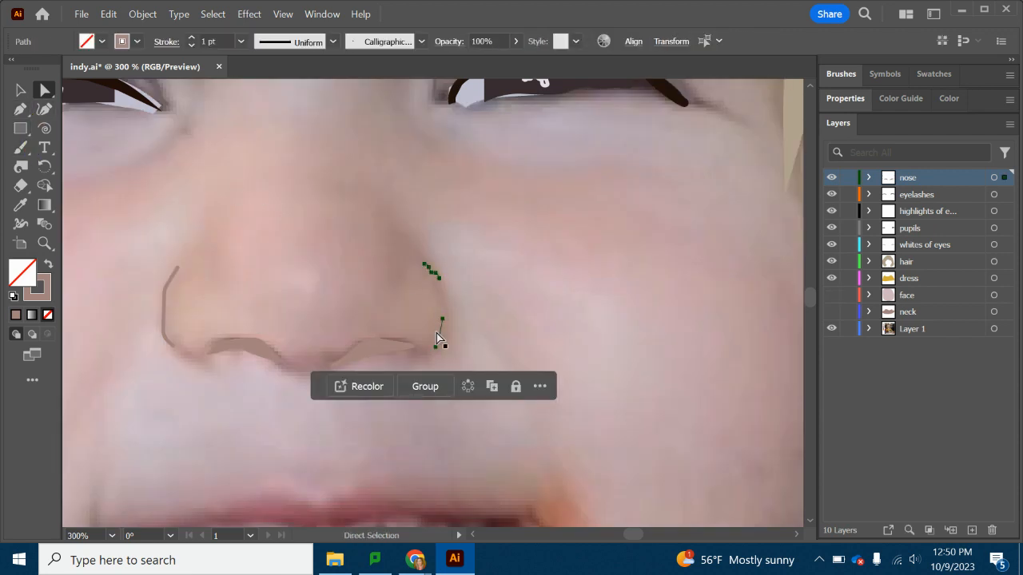
pyautogui.click(20, 88)
pyautogui.click(457, 310)
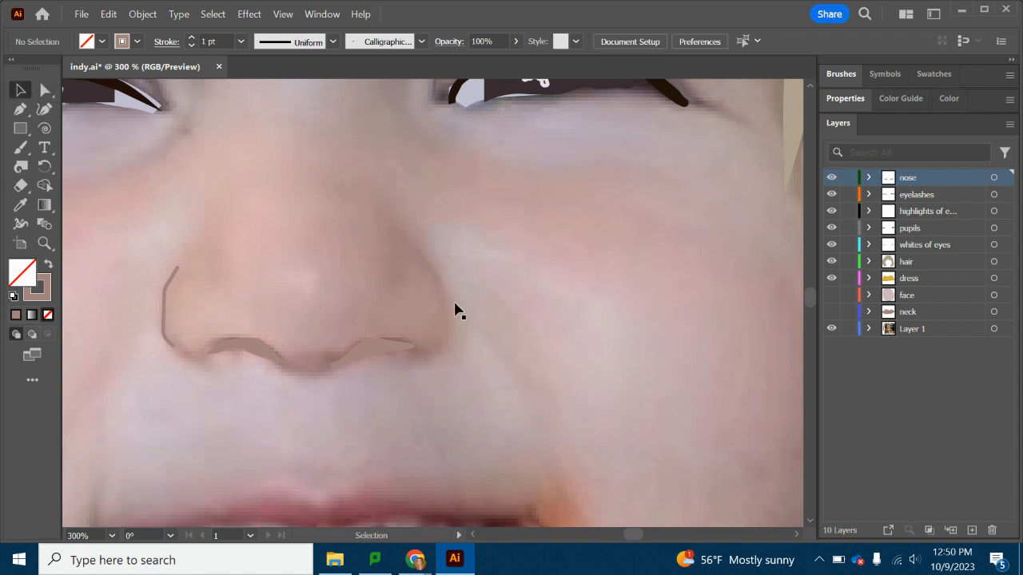
pyautogui.click(20, 109)
pyautogui.click(20, 147)
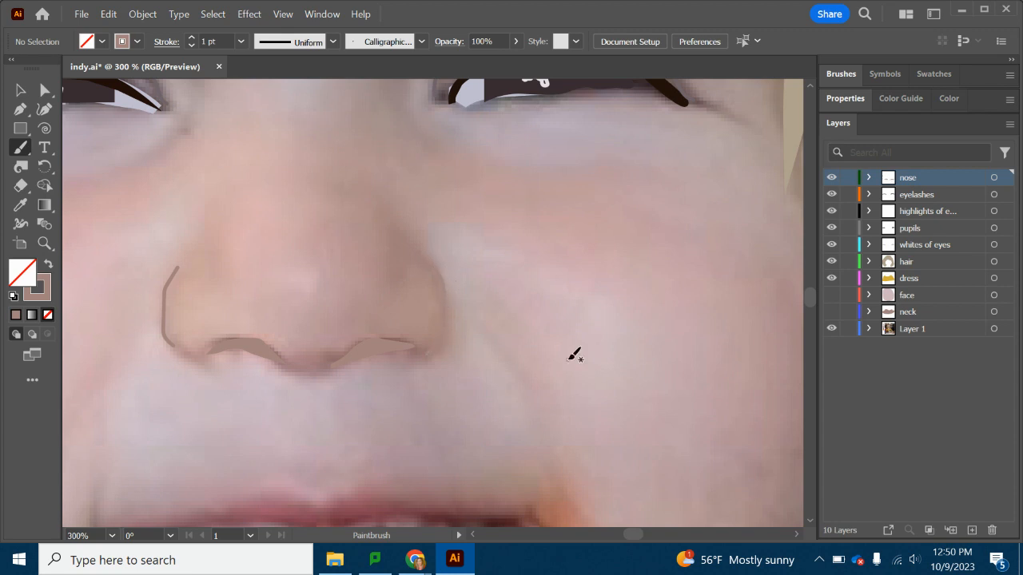
# Show the face and neck layers again and save the document.
pyautogui.click(833, 311)
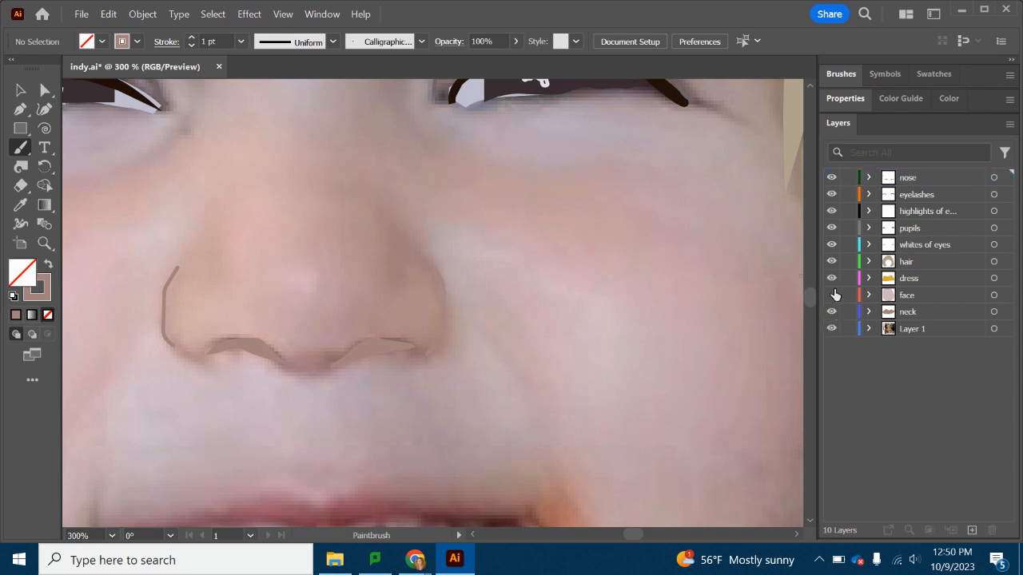
pyautogui.click(832, 295)
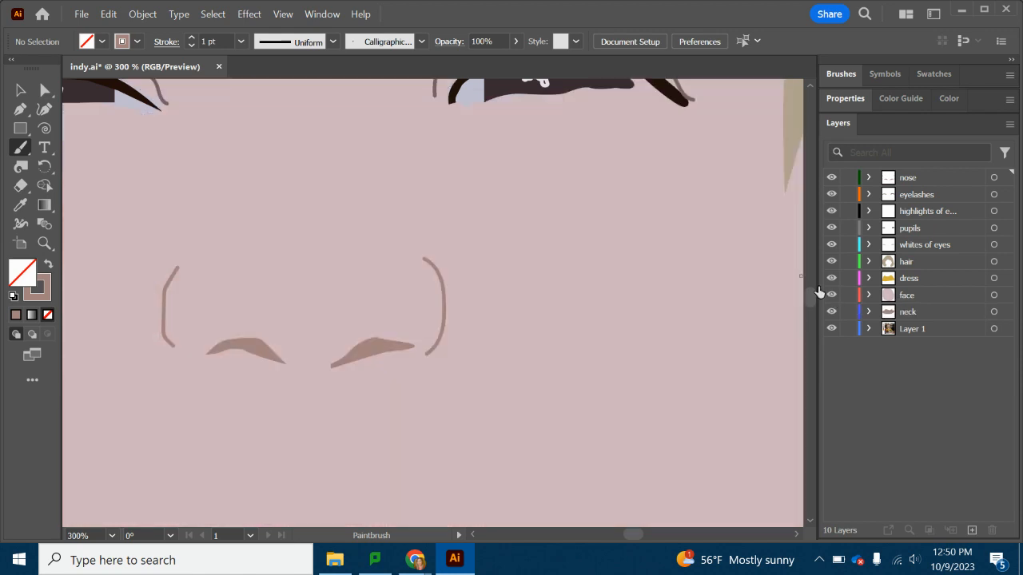
pyautogui.click(112, 535)
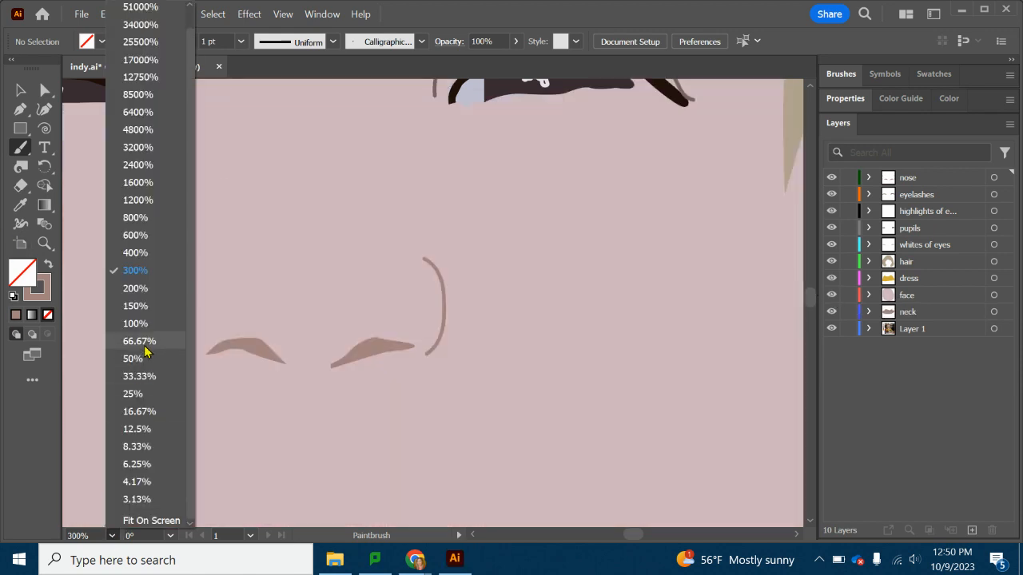
pyautogui.click(136, 324)
pyautogui.scroll(3, 656, 418)
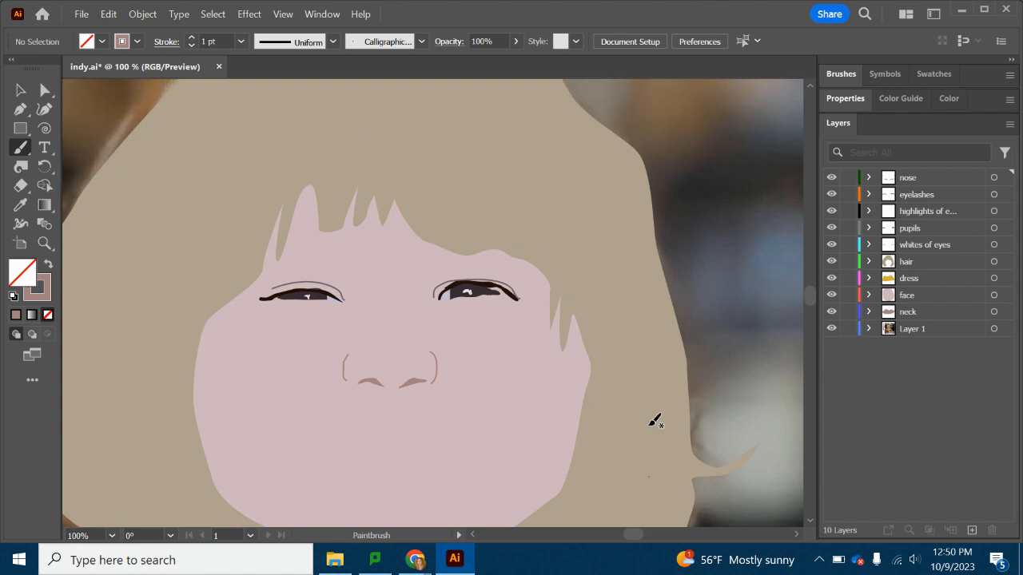
pyautogui.scroll(-3, 655, 415)
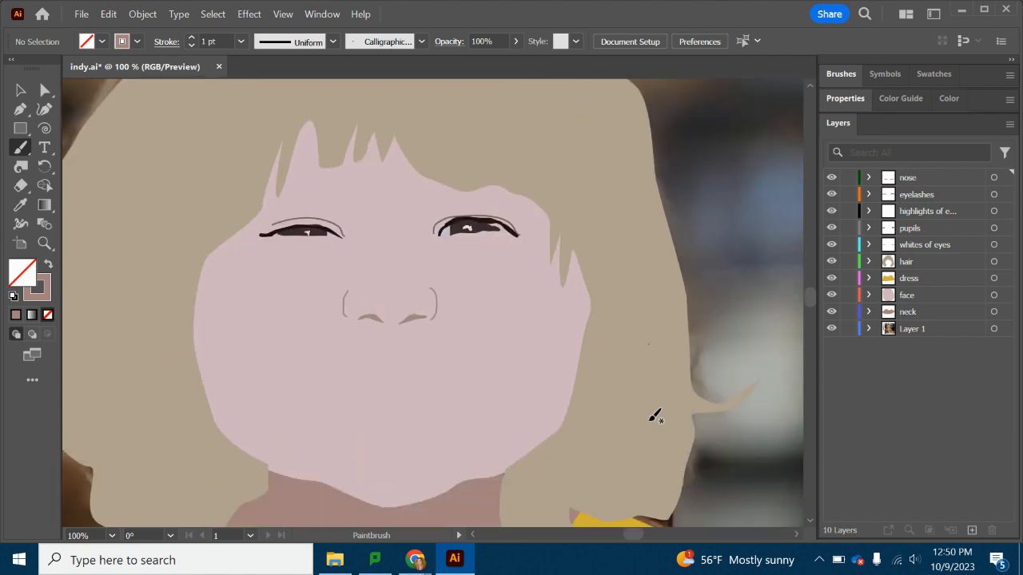
pyautogui.click(81, 14)
pyautogui.click(115, 151)
pyautogui.scroll(-2, 607, 400)
pyautogui.scroll(-1, 584, 390)
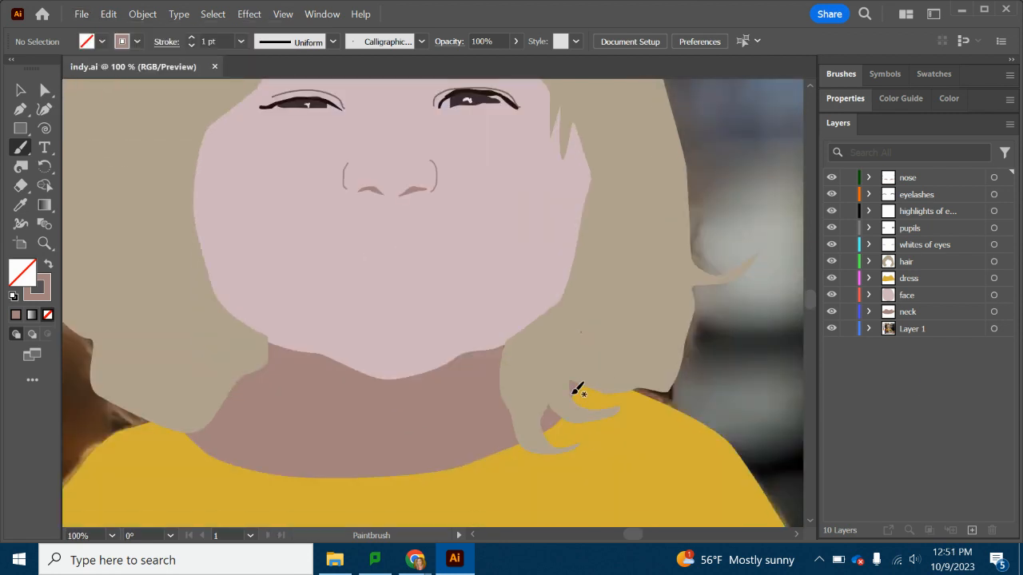
pyautogui.scroll(4, 265, 376)
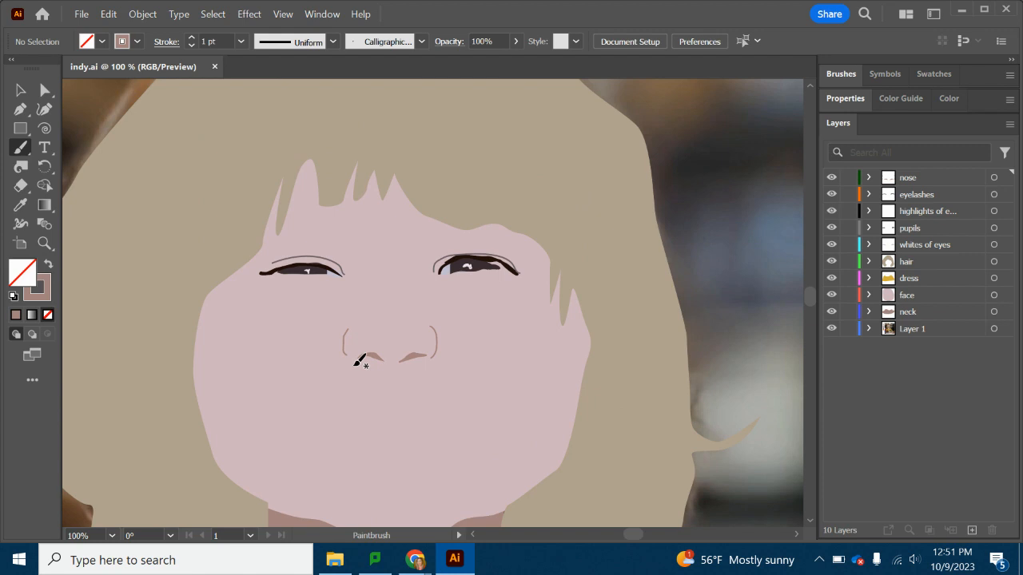
# Hide the reference photo's Layer 1 so only the vector portrait is displayed.
pyautogui.click(112, 535)
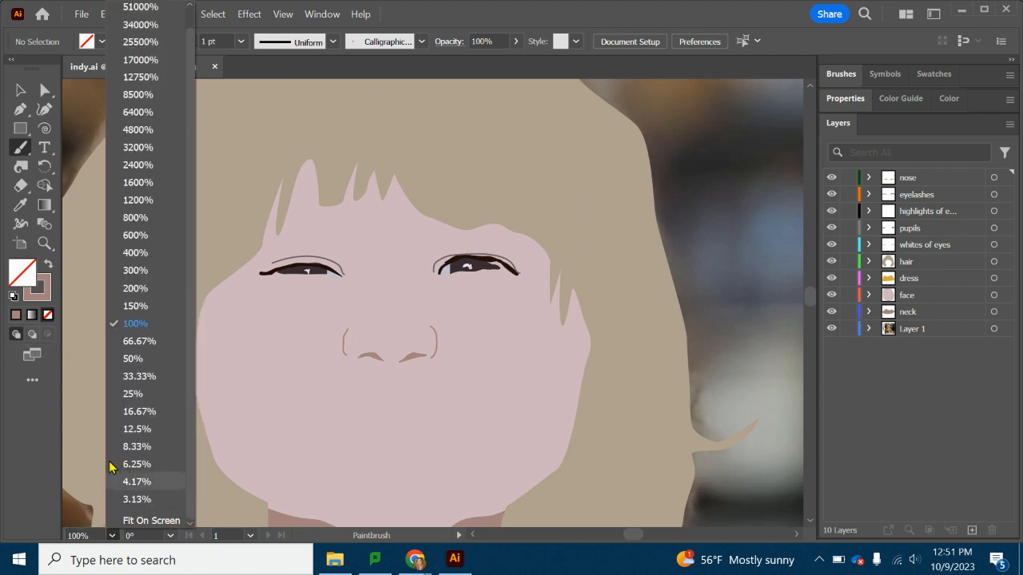
pyautogui.click(128, 359)
pyautogui.scroll(-1, 623, 389)
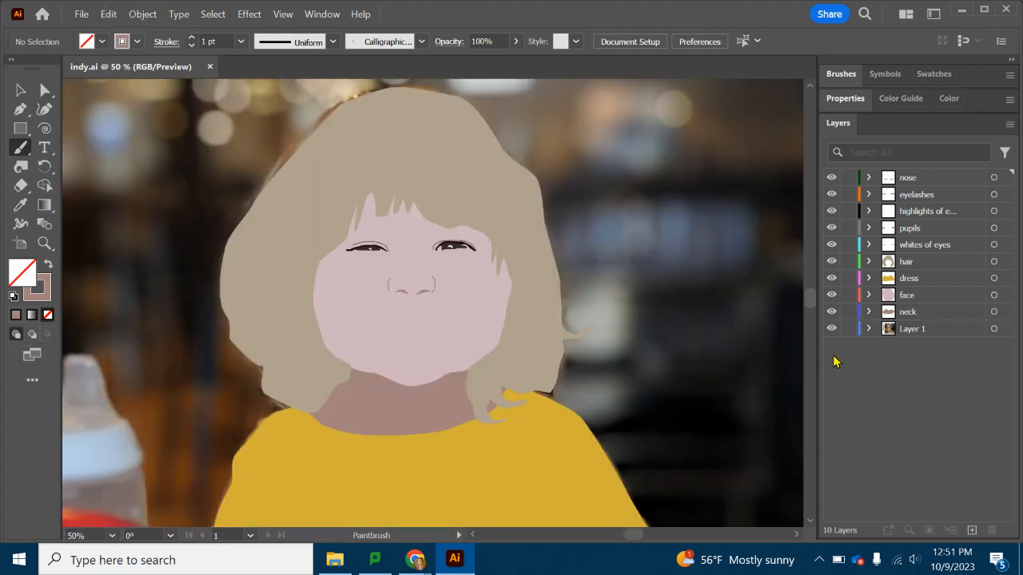
pyautogui.click(832, 328)
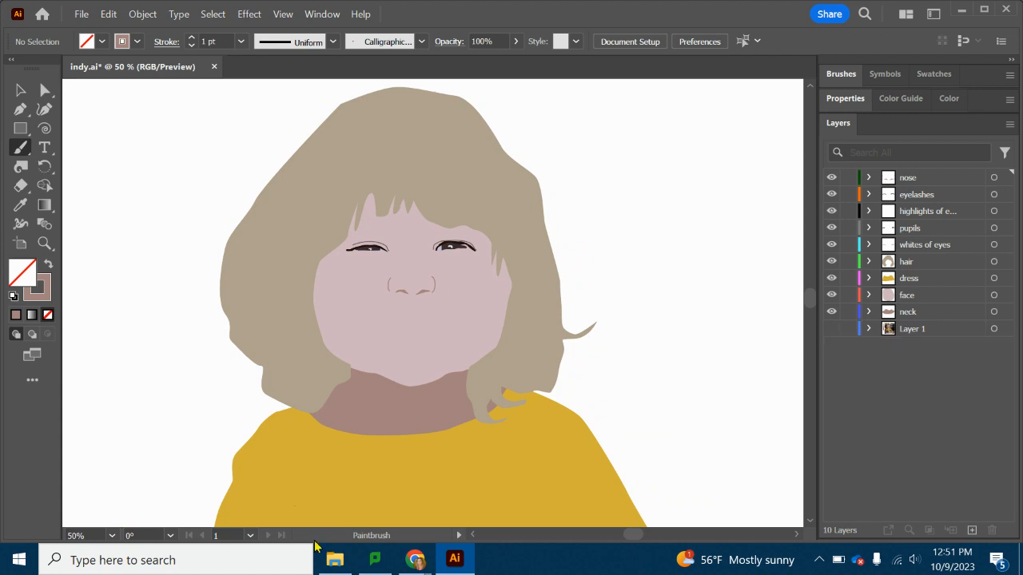
pyautogui.click(112, 535)
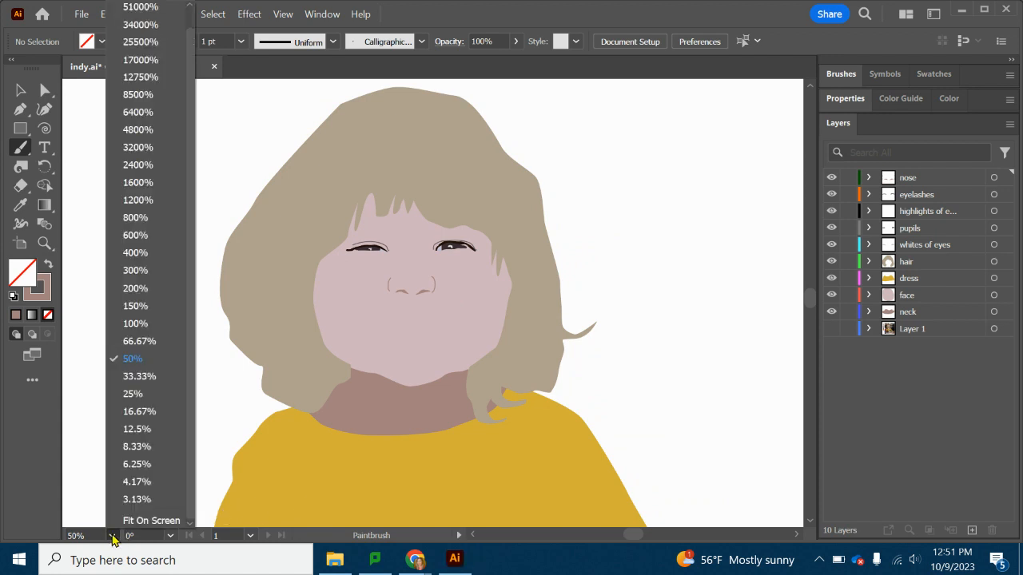
# Draw a circle about 1387 pt in diameter around the whole portrait.
pyautogui.click(133, 393)
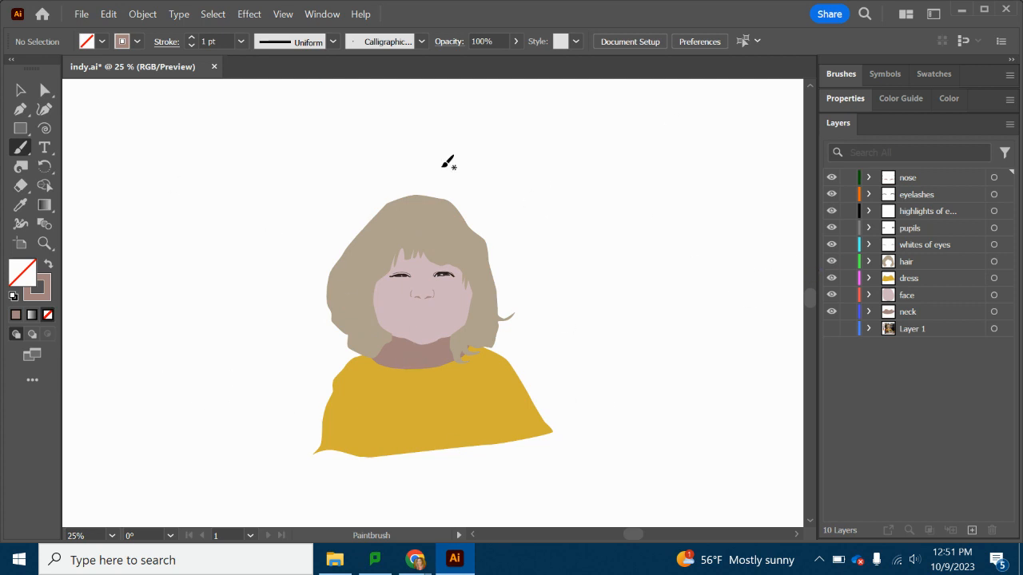
pyautogui.click(282, 14)
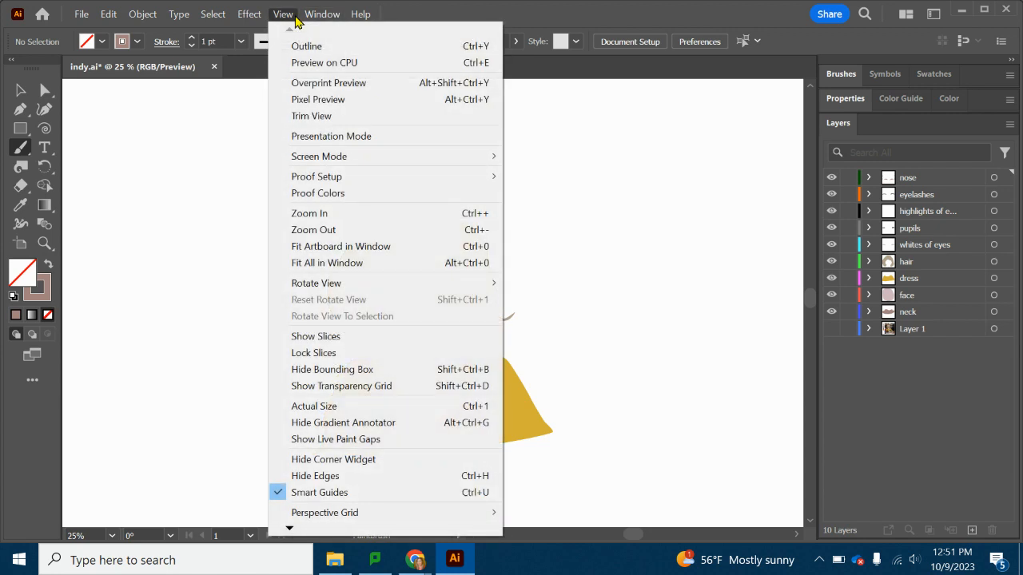
pyautogui.moveTo(322, 13)
pyautogui.moveTo(283, 12)
pyautogui.click(283, 15)
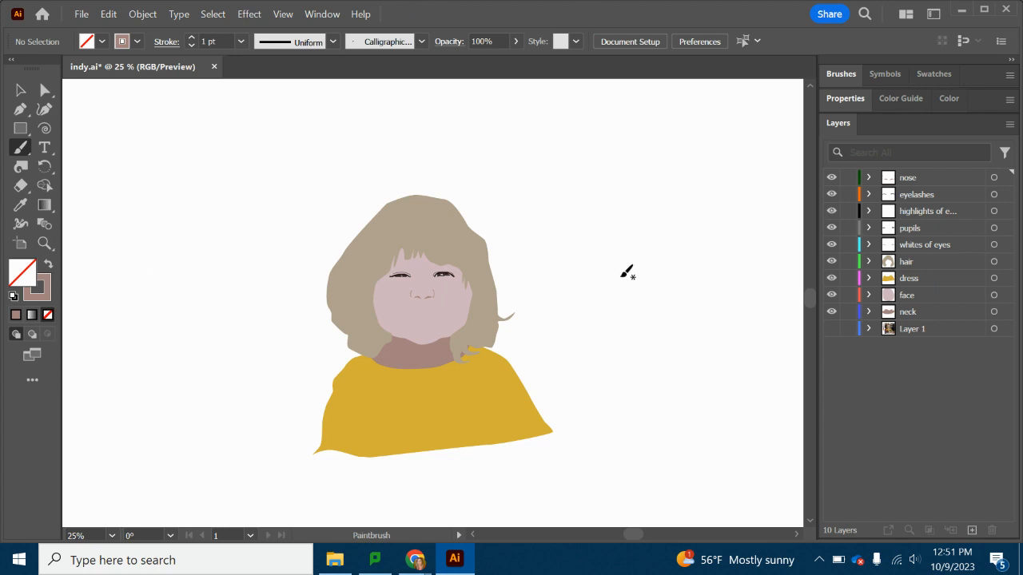
pyautogui.click(21, 131)
pyautogui.moveTo(17, 133); pyautogui.dragTo(72, 148)
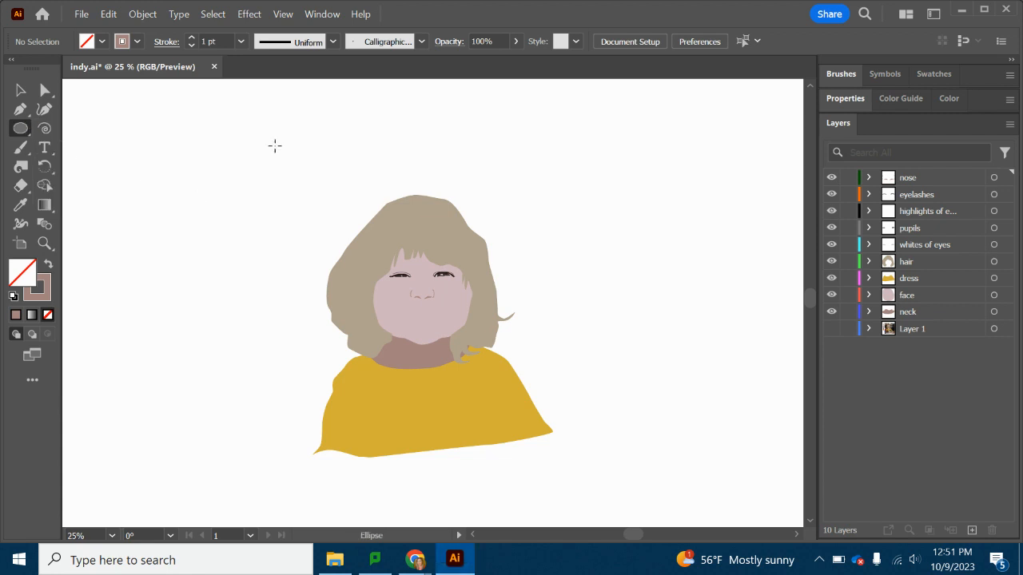
pyautogui.moveTo(232, 122); pyautogui.dragTo(636, 524)
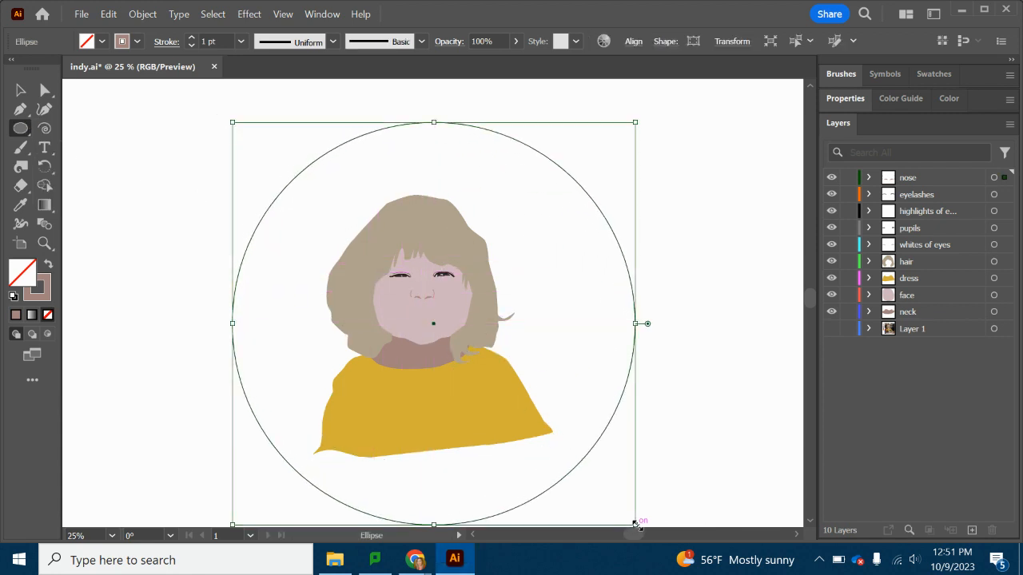
# Give the new circle a magenta-purple fill, B2529F.
pyautogui.click(102, 41)
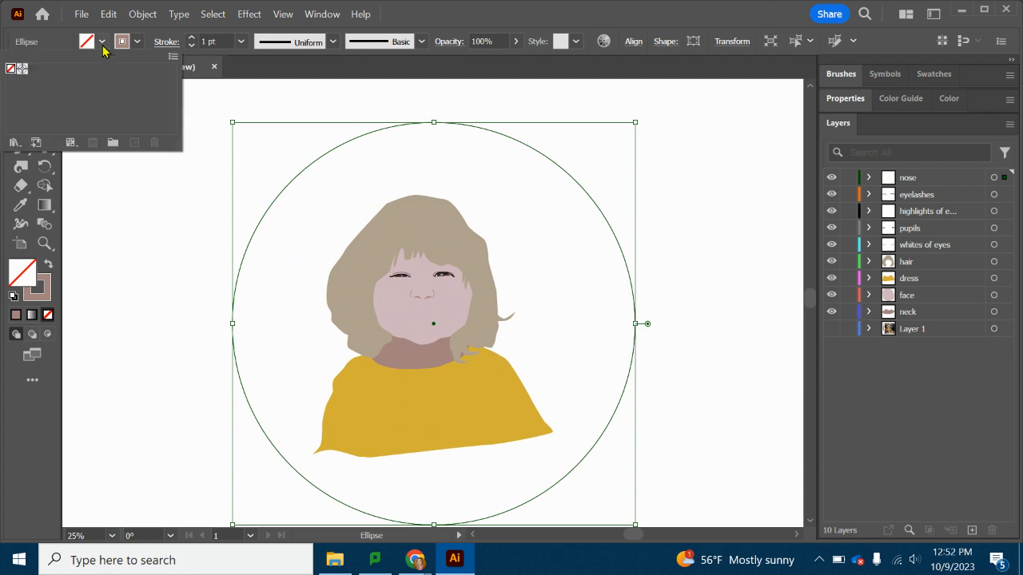
pyautogui.click(845, 99)
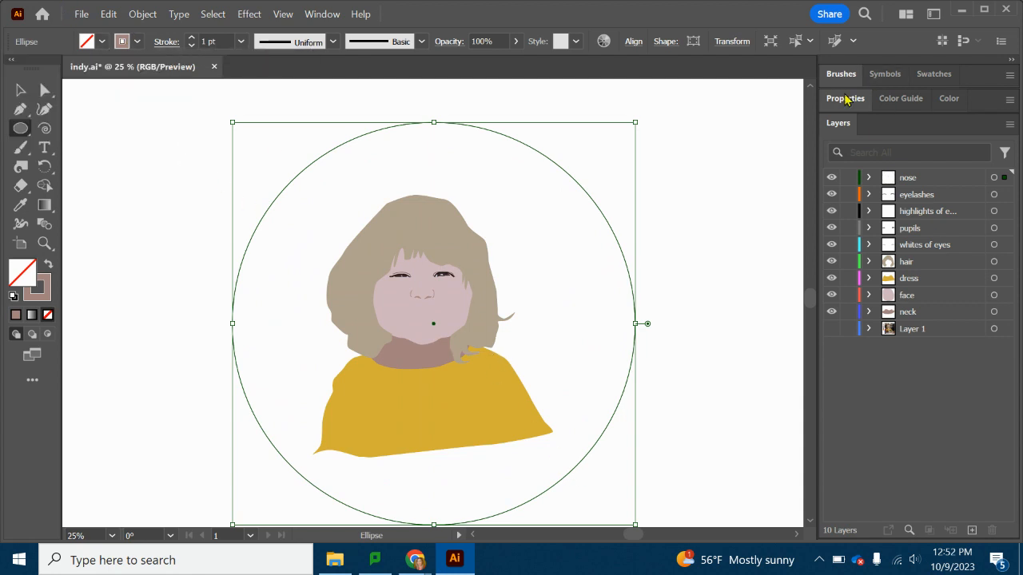
pyautogui.click(834, 275)
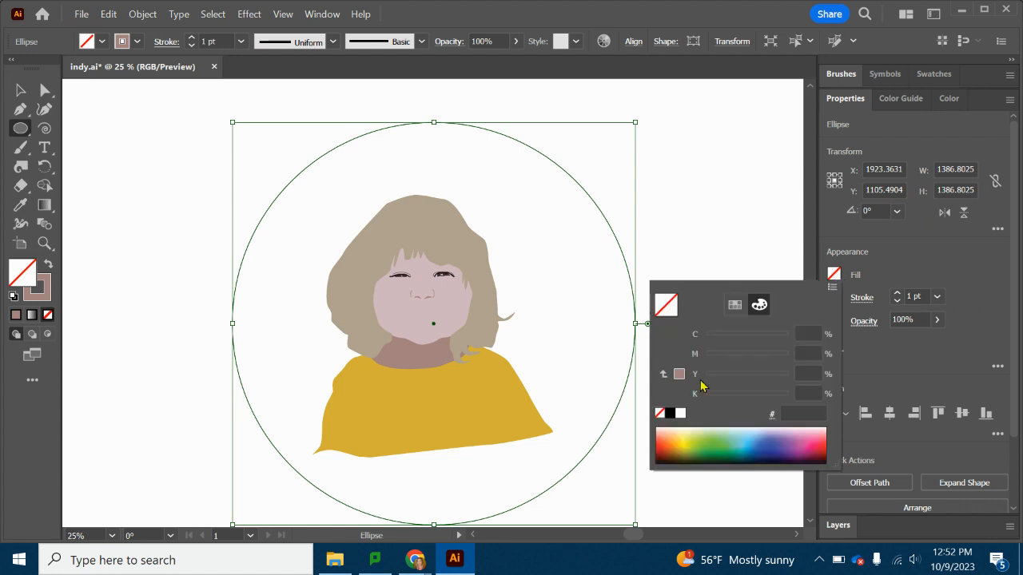
pyautogui.click(811, 436)
pyautogui.click(804, 434)
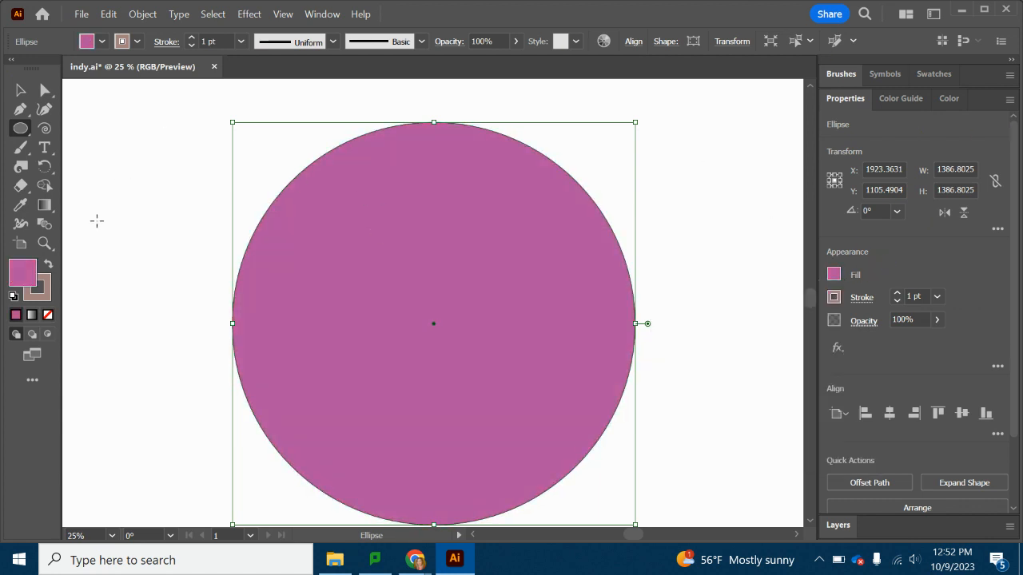
# Try to place the filled circle behind the portrait with the Send to Back arrangement.
pyautogui.click(837, 529)
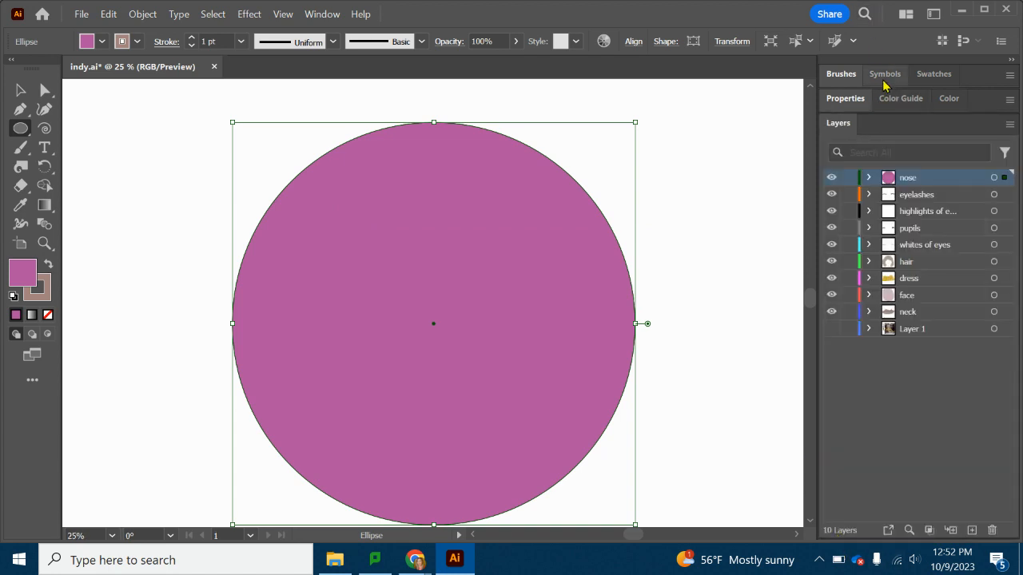
pyautogui.press('v')
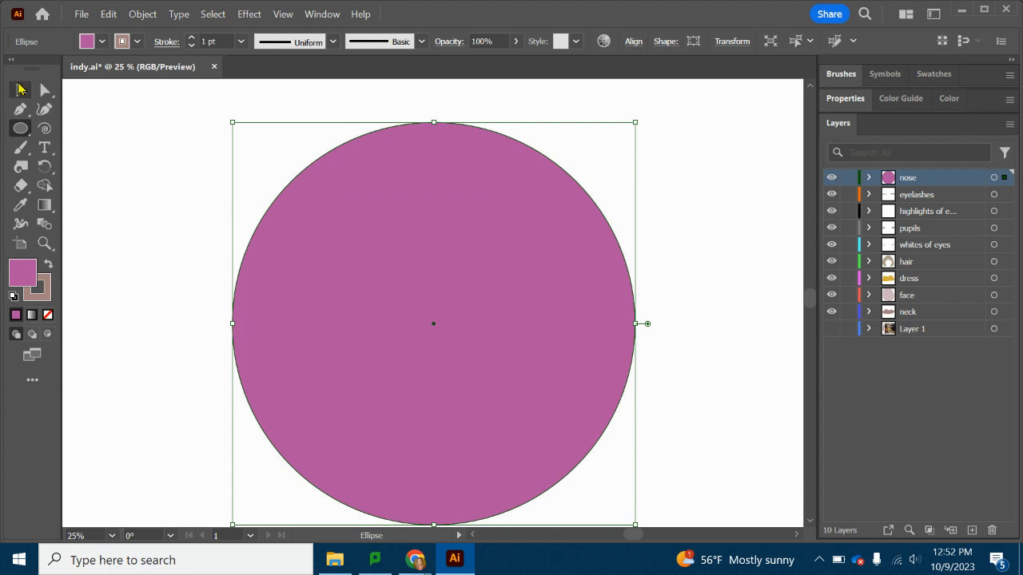
pyautogui.rightClick(558, 270)
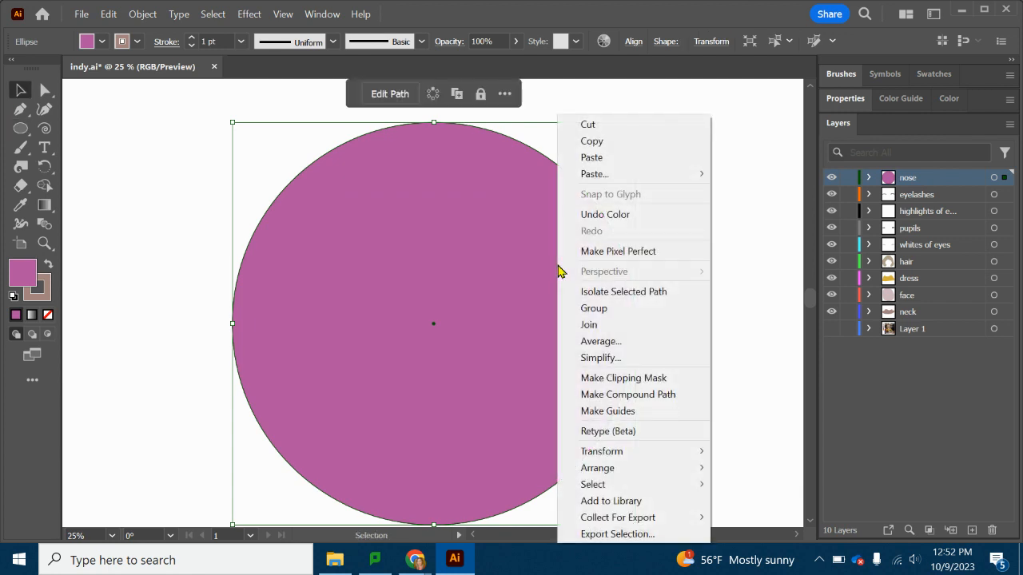
pyautogui.moveTo(616, 468)
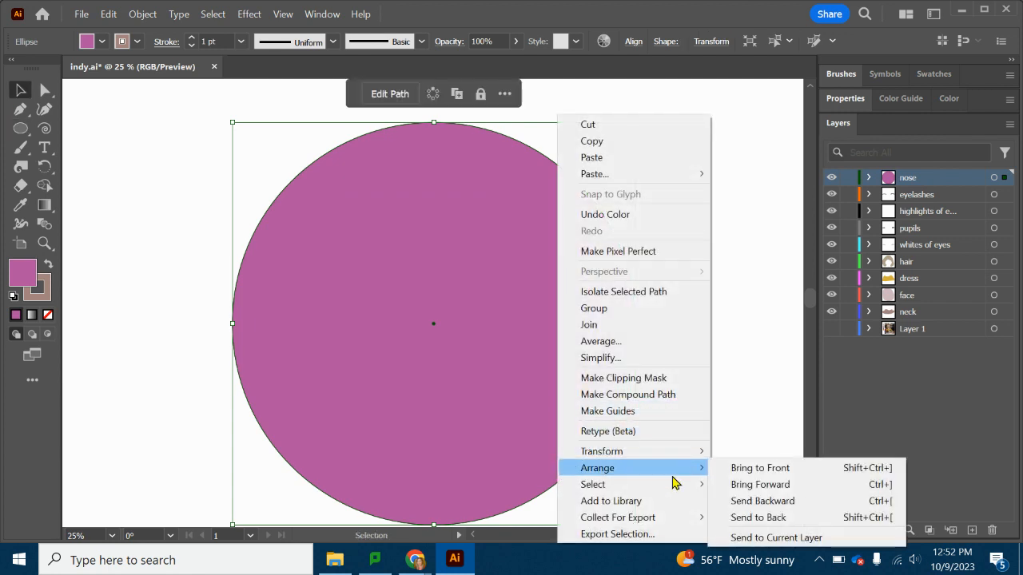
pyautogui.click(754, 518)
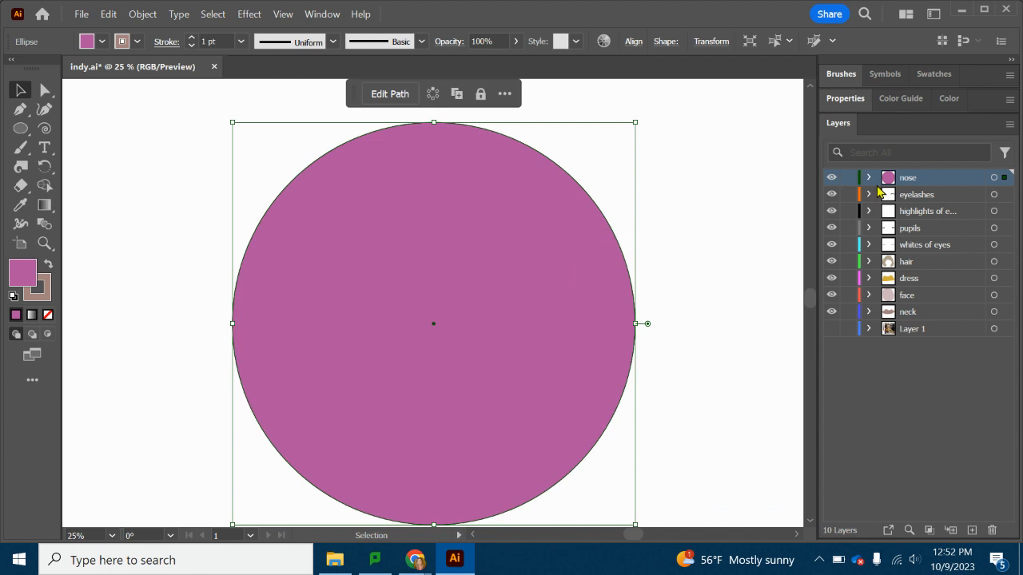
# Paste a copy of the circle into a new layer placed between the neck layer and Layer 1.
pyautogui.hotkey('ctrl', 'c')
pyautogui.click(972, 529)
pyautogui.moveTo(939, 181); pyautogui.dragTo(935, 344)
pyautogui.hotkey('ctrl', 'v')
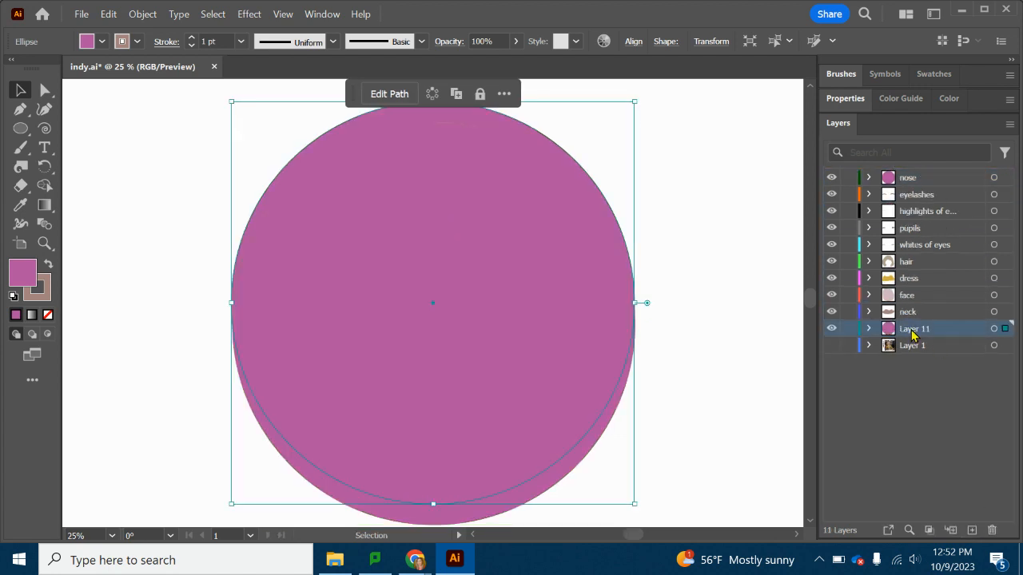
# Delete the original circle from the nose layer, leaving only the copy behind the portrait.
pyautogui.moveTo(376, 176); pyautogui.dragTo(384, 165)
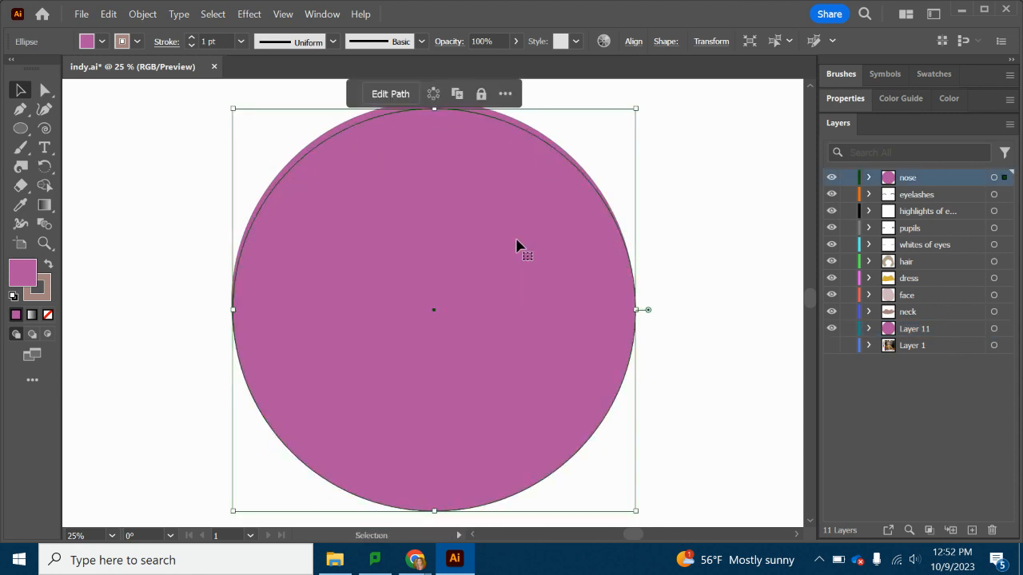
pyautogui.press('Delete')
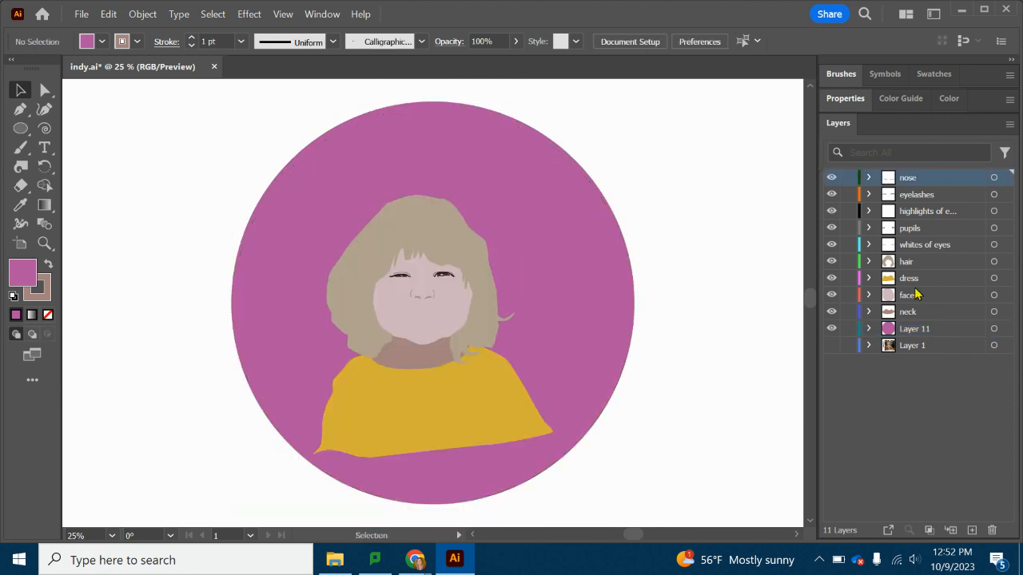
# Move the background circle slightly down and to the left so it frames the portrait.
pyautogui.click(913, 330)
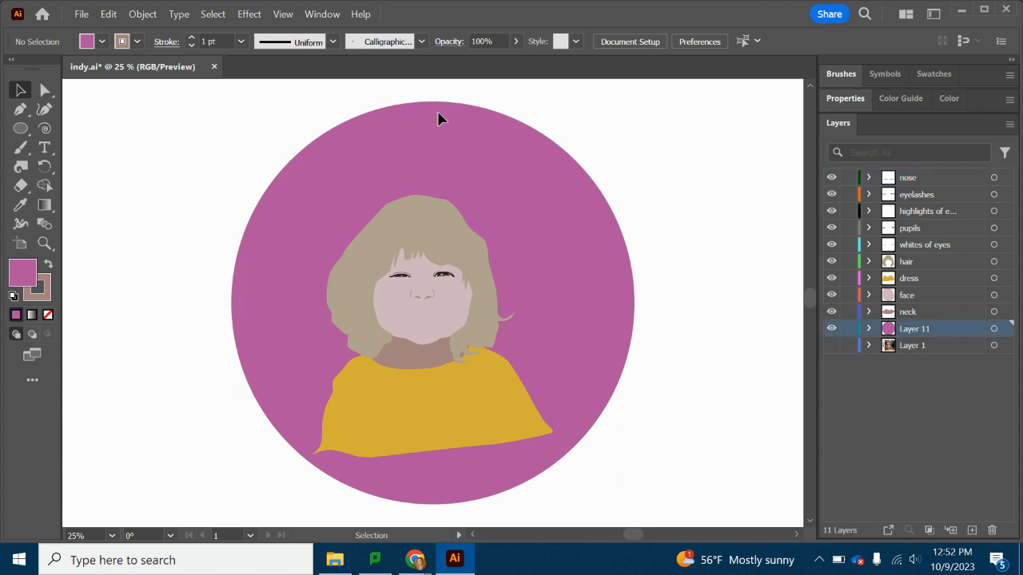
pyautogui.click(564, 186)
pyautogui.moveTo(560, 245); pyautogui.dragTo(527, 235)
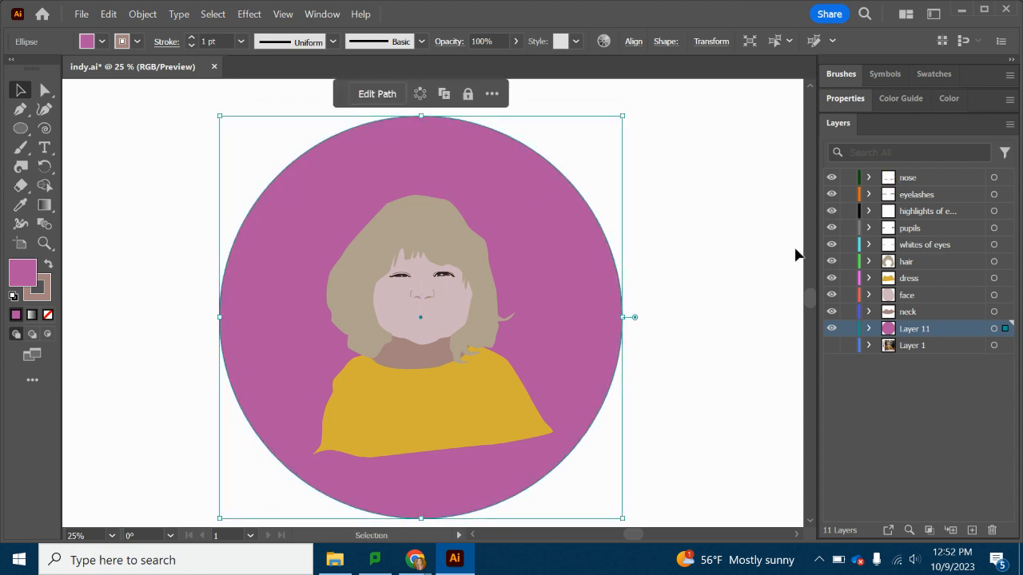
# Try a dark red fill on the background circle and settle on navy blue, 1C3868.
pyautogui.click(101, 41)
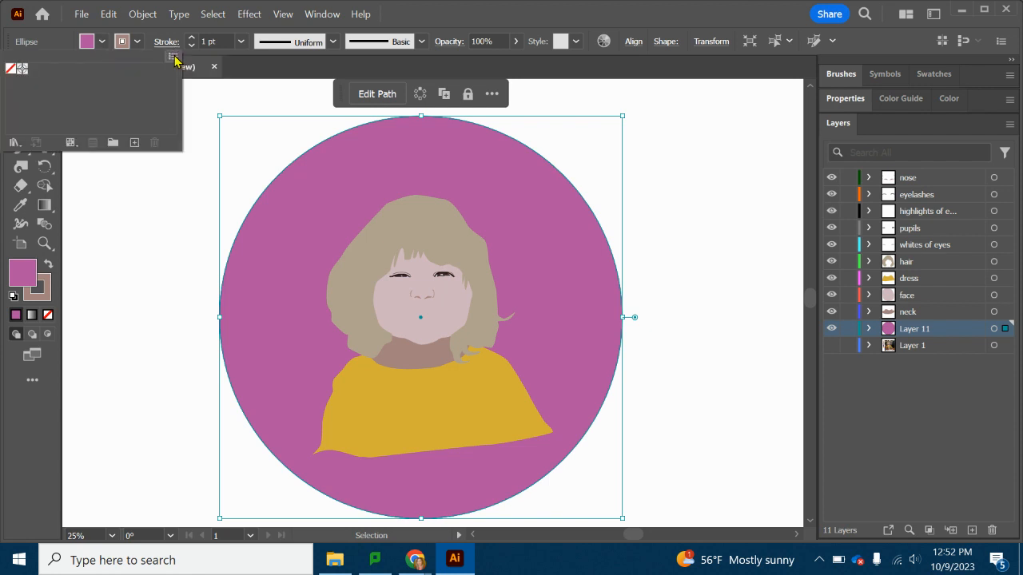
pyautogui.click(845, 99)
pyautogui.click(845, 100)
pyautogui.click(832, 273)
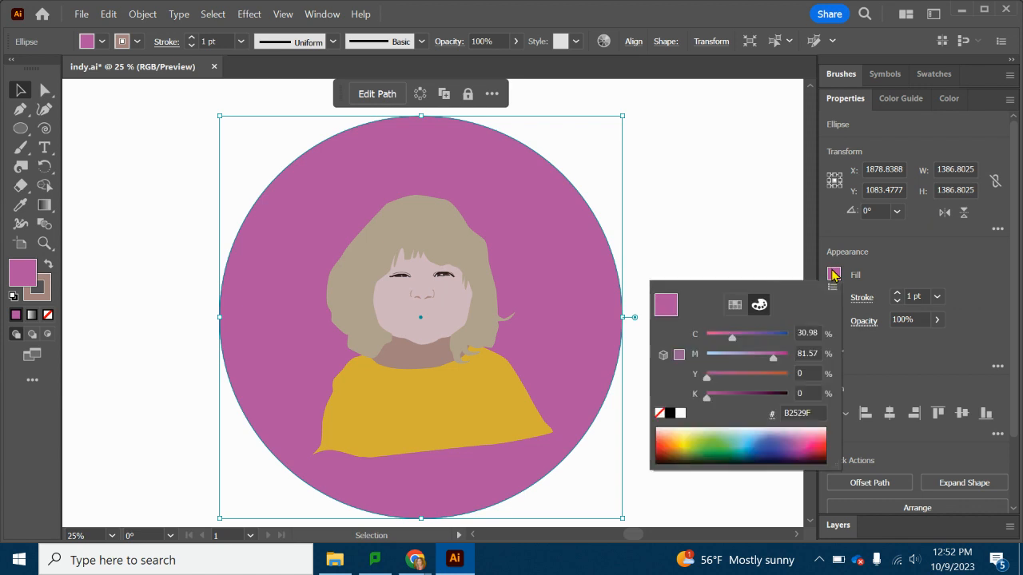
pyautogui.moveTo(712, 438); pyautogui.dragTo(825, 450)
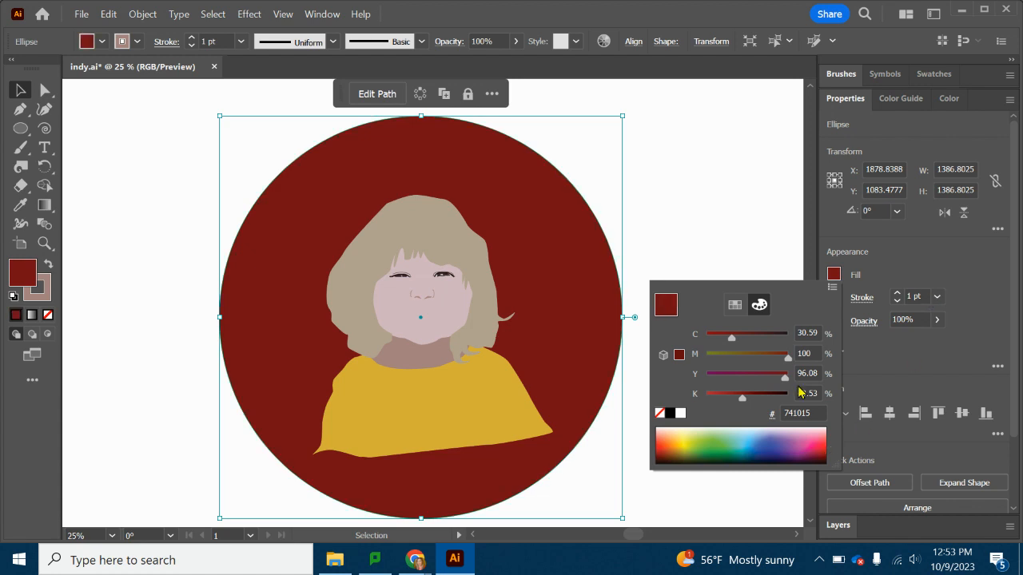
pyautogui.click(761, 440)
pyautogui.click(759, 442)
pyautogui.click(761, 444)
pyautogui.click(761, 444)
pyautogui.click(761, 449)
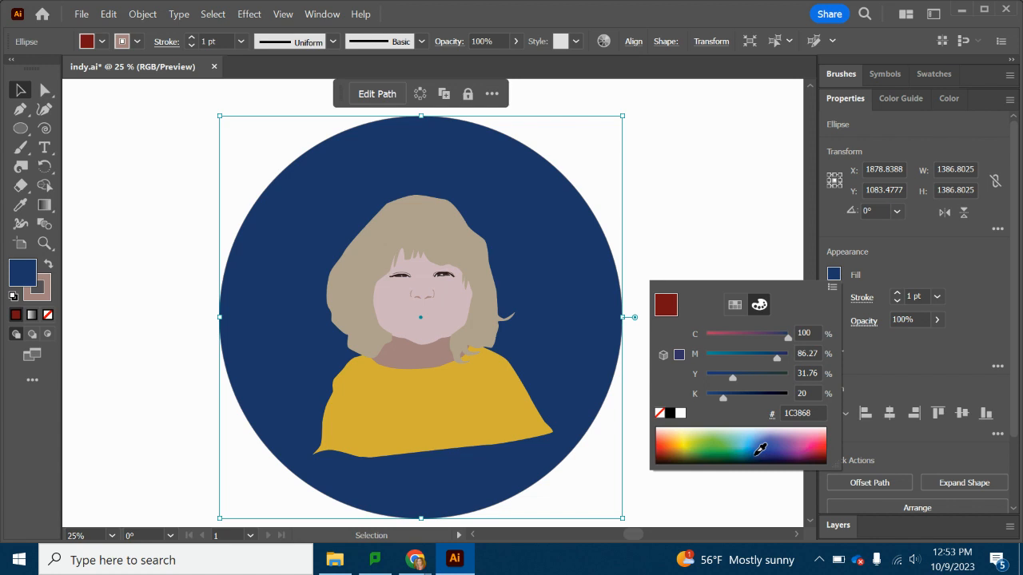
pyautogui.click(940, 263)
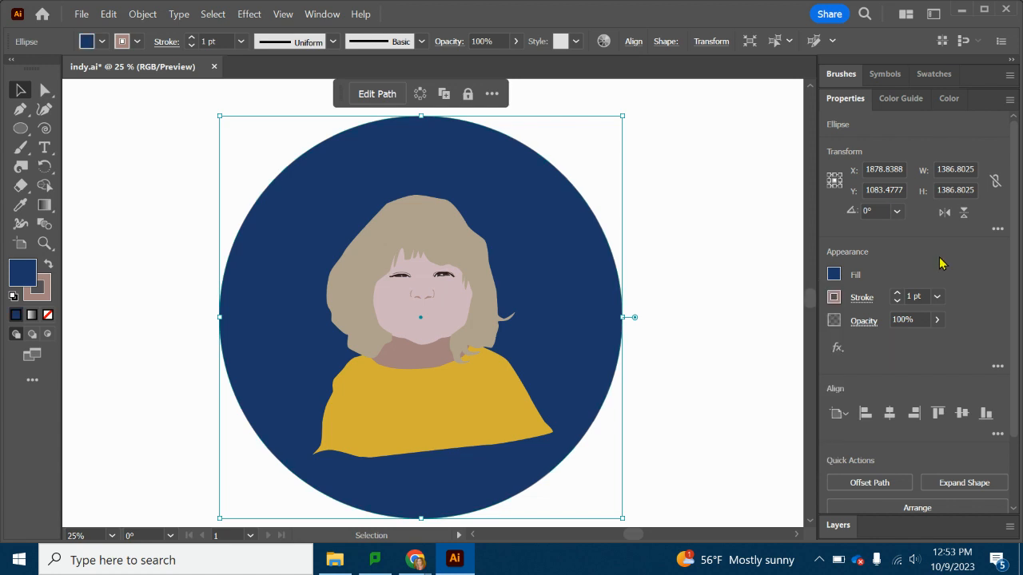
# Shift the background circle slightly to the right, to about X 1892 pt, to centre it behind the portrait.
pyautogui.click(735, 285)
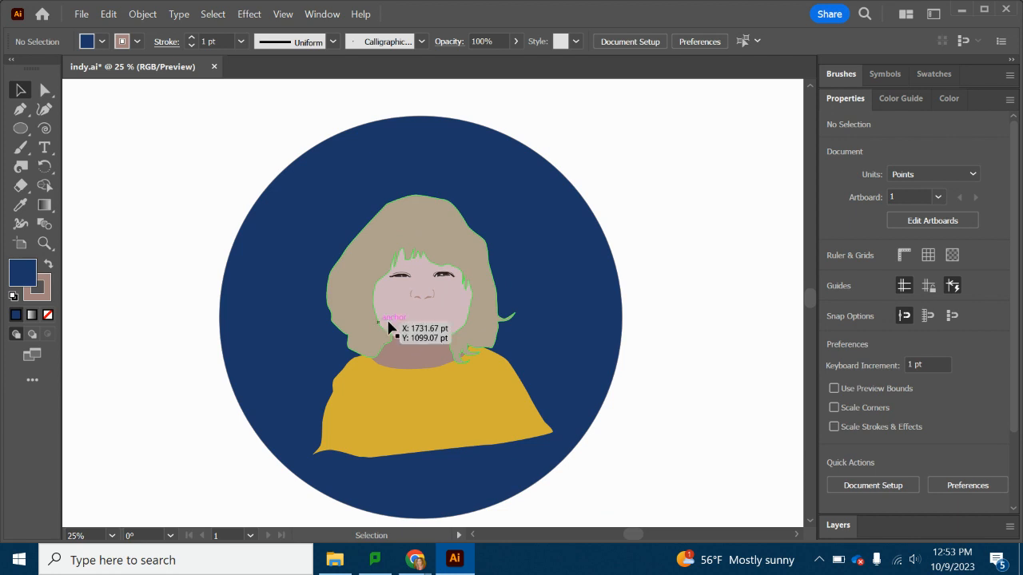
pyautogui.click(424, 152)
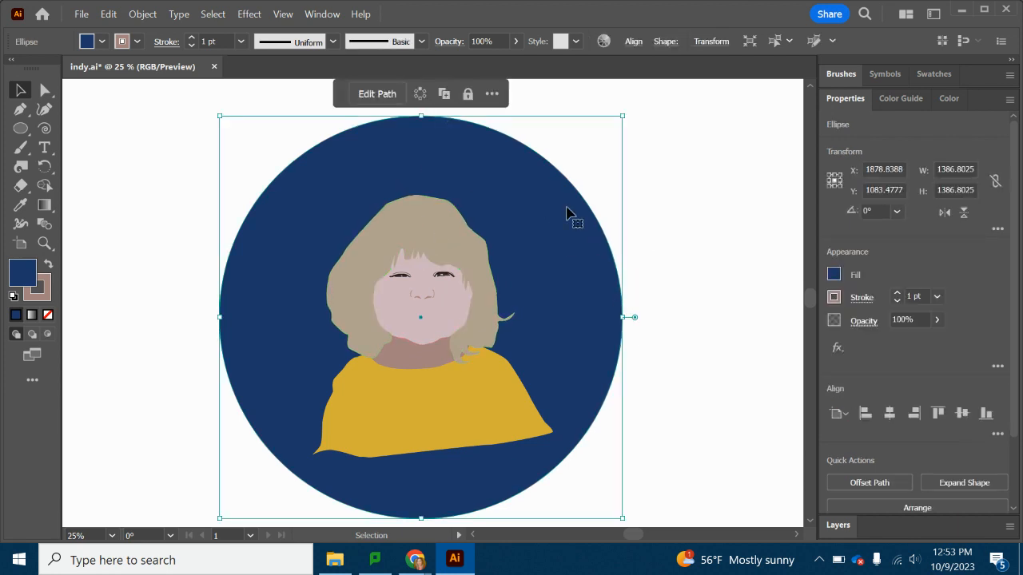
pyautogui.moveTo(548, 237); pyautogui.dragTo(551, 236)
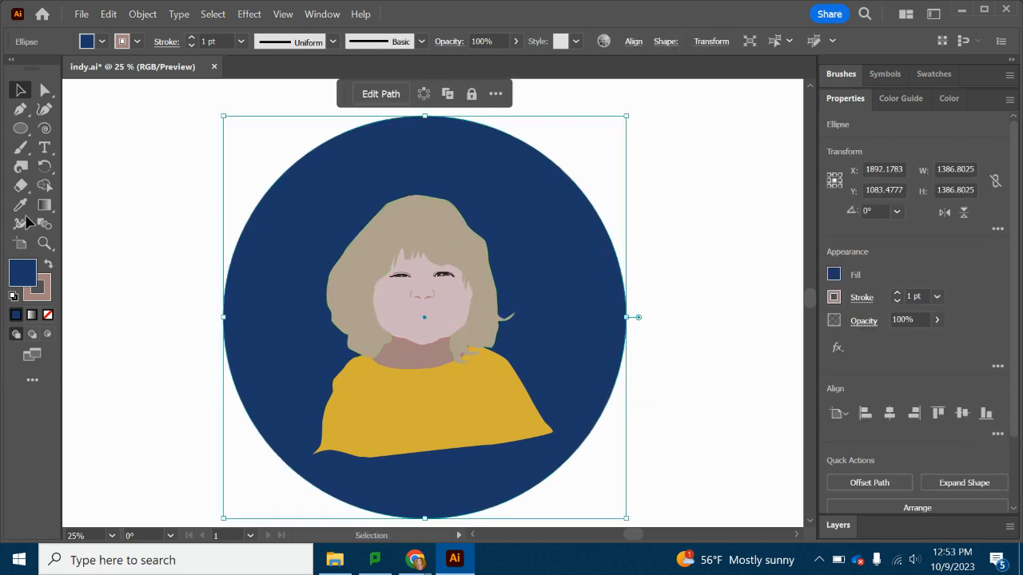
# Try a freehand signature with the Paintbrush beside the circle's lower right edge, and undo it.
pyautogui.scroll(-1, 136, 263)
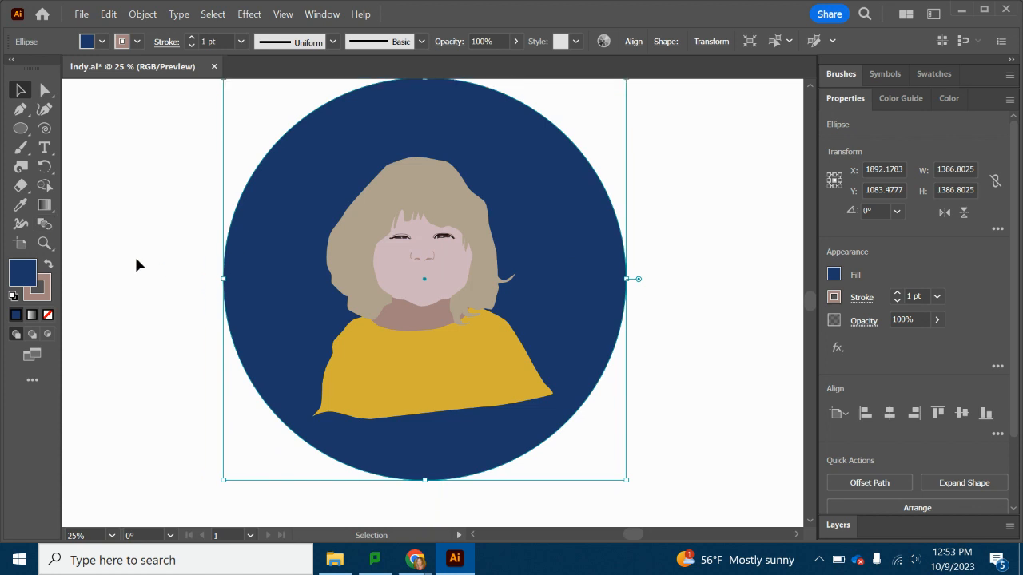
pyautogui.click(20, 148)
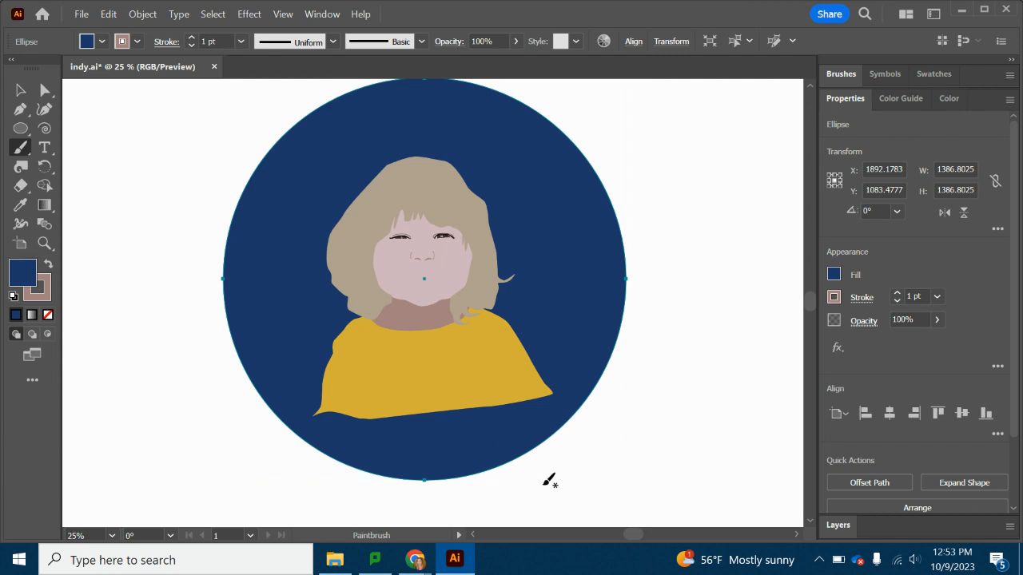
pyautogui.moveTo(539, 483); pyautogui.dragTo(531, 492)
pyautogui.moveTo(550, 448)
pyautogui.mouseDown()
pyautogui.moveTo(569, 467)
pyautogui.moveTo(582, 486)
pyautogui.moveTo(589, 473)
pyautogui.moveTo(647, 459)
pyautogui.mouseUp()
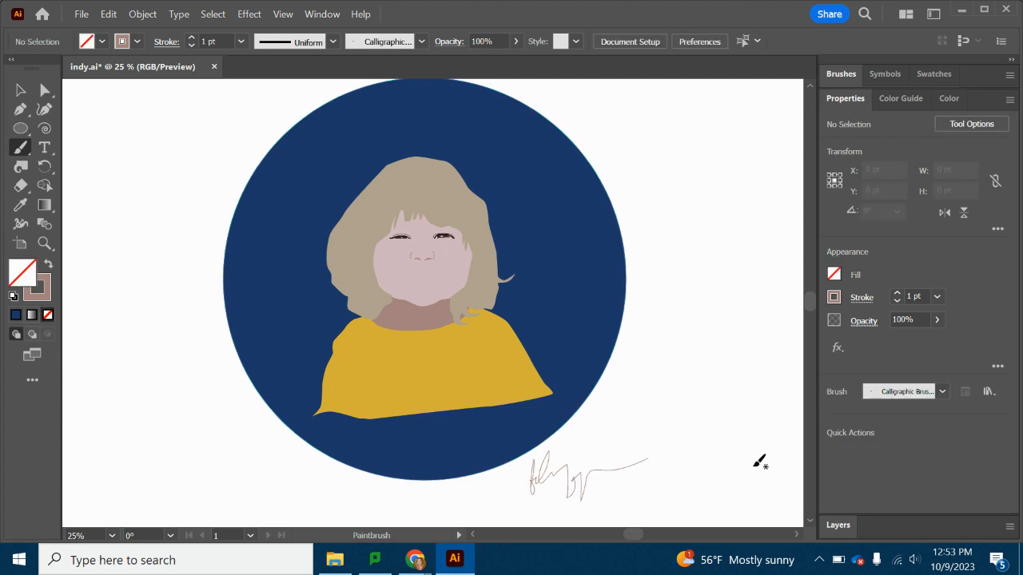
pyautogui.hotkey('ctrl', 'z')
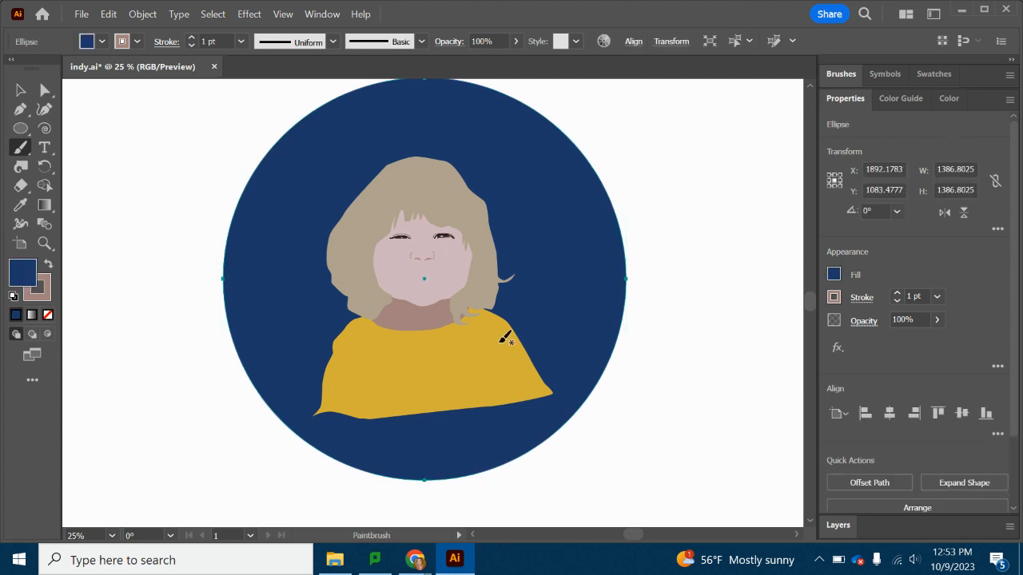
# Thicken the background circle's outline to a 21 pt stroke and deselect it.
pyautogui.scroll(4, 639, 368)
pyautogui.scroll(-3, 520, 335)
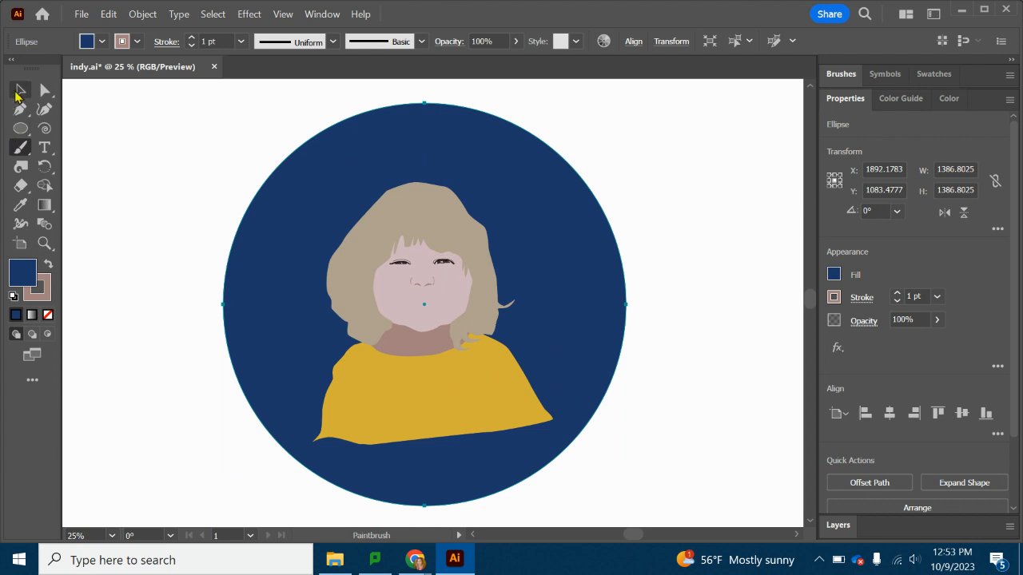
pyautogui.click(18, 95)
pyautogui.click(141, 41)
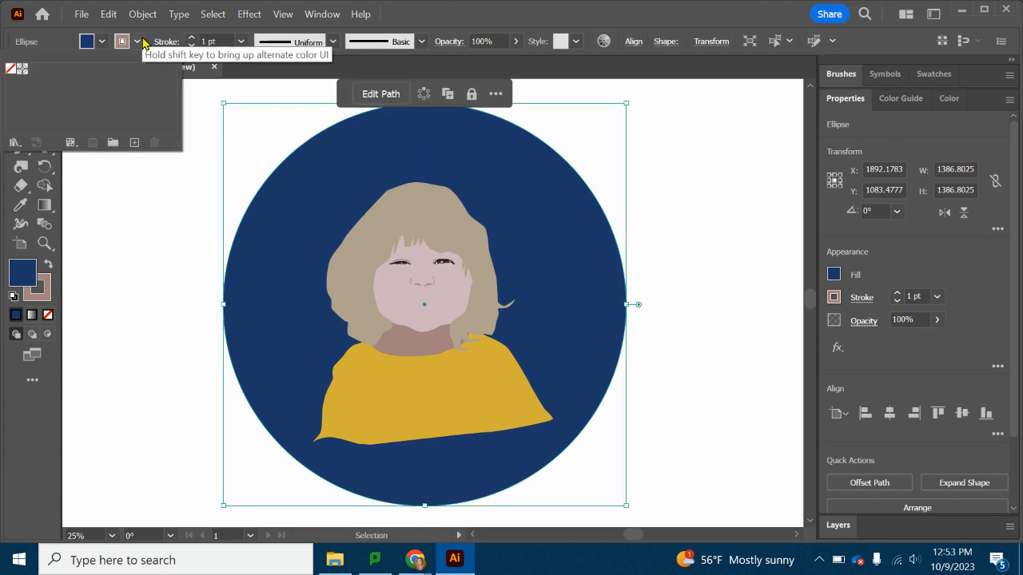
pyautogui.click(191, 38)
pyautogui.click(191, 38)
pyautogui.click(191, 38)
pyautogui.click(191, 38)
pyautogui.click(191, 39)
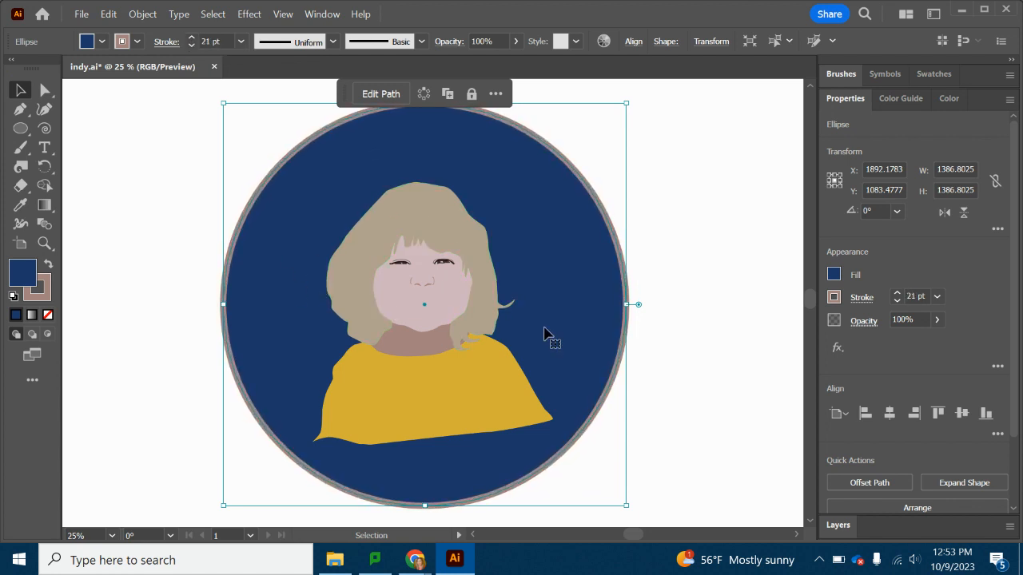
pyautogui.click(733, 352)
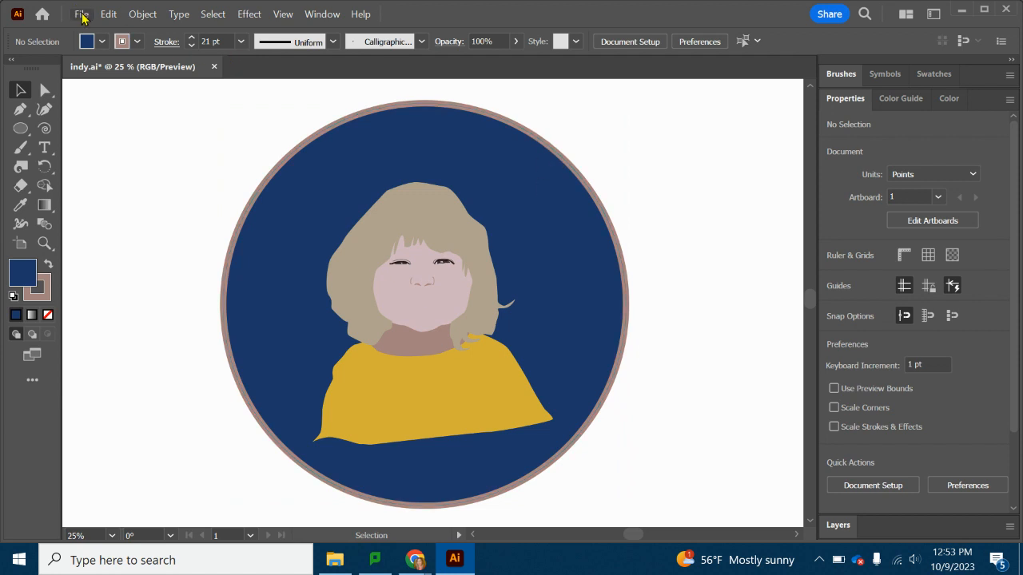
# Export the artwork to the Downloads folder as indy.png in PNG format at High (300 ppi) with a transparent background.
pyautogui.click(82, 14)
pyautogui.moveTo(127, 338)
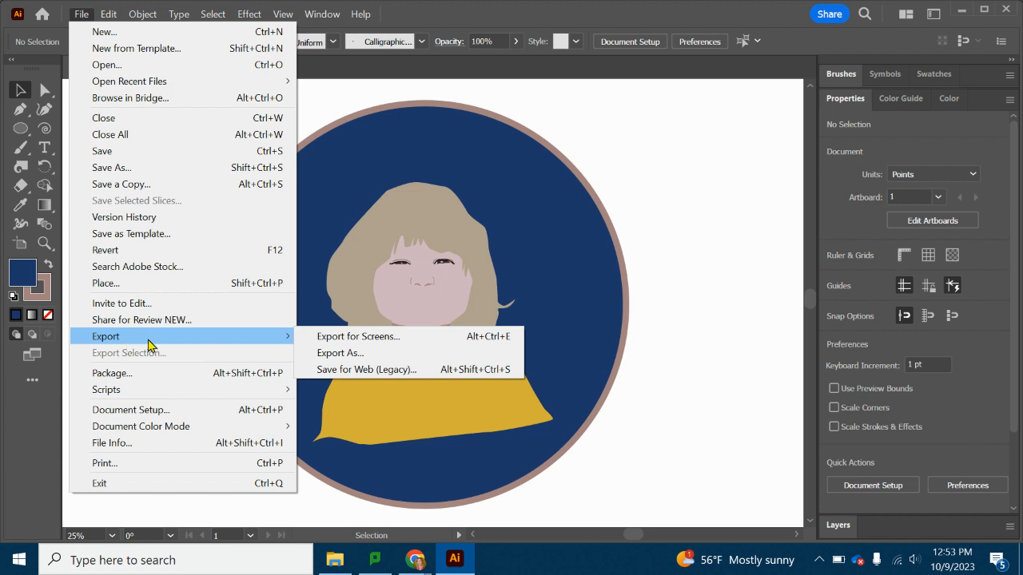
pyautogui.click(340, 353)
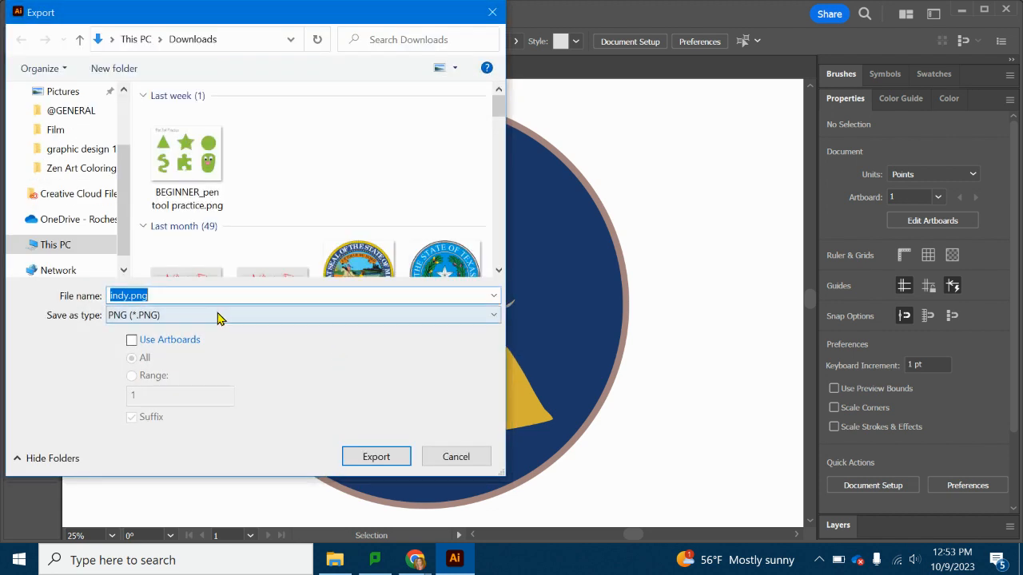
pyautogui.click(134, 318)
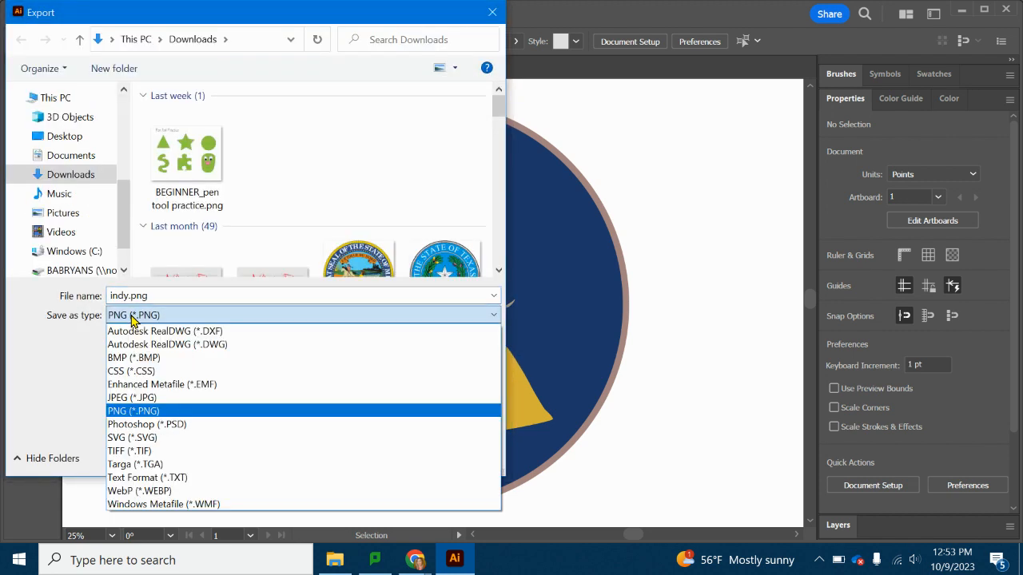
pyautogui.click(118, 413)
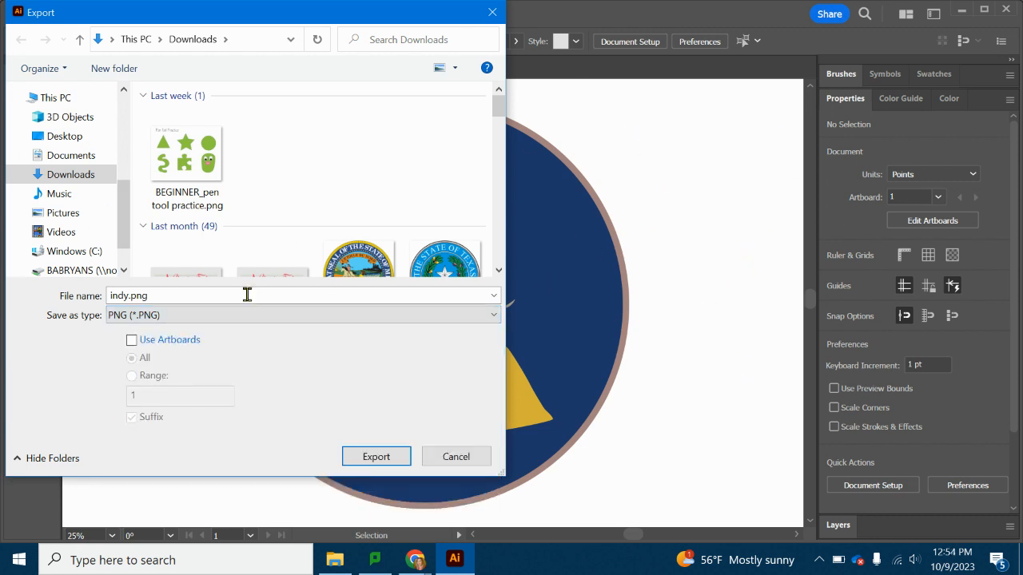
pyautogui.click(378, 457)
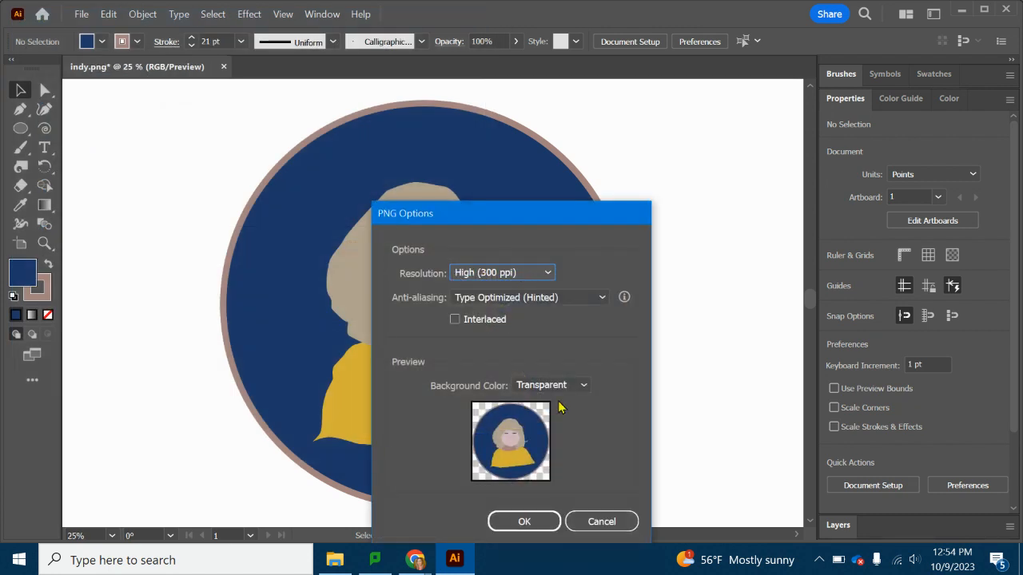
pyautogui.click(519, 521)
# Open the exported indy.png from the Downloads folder in File Explorer to check the image, and close it.
pyautogui.click(334, 560)
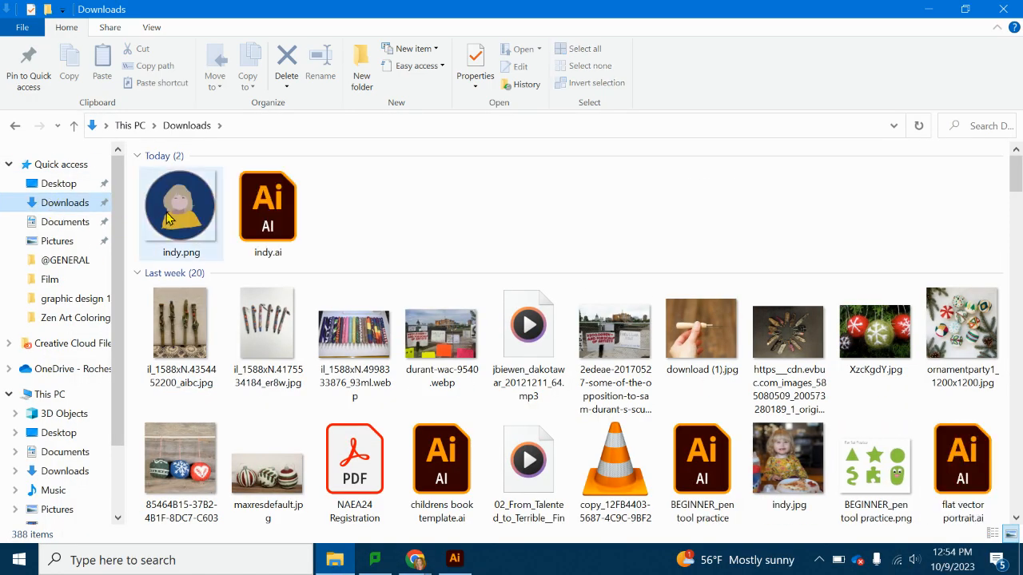
pyautogui.click(169, 217)
pyautogui.doubleClick(169, 217)
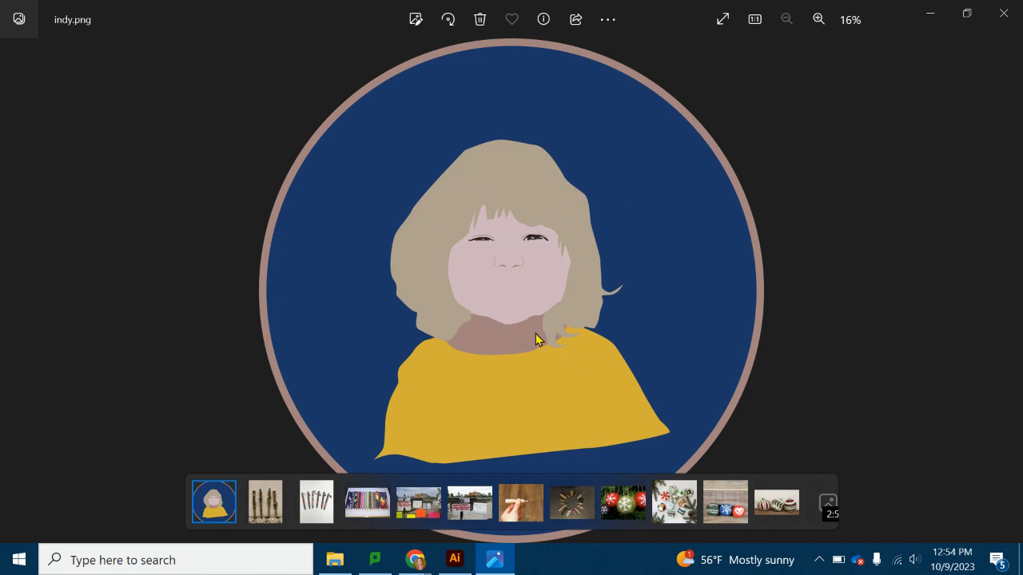
pyautogui.click(1003, 13)
# Switch back to Illustrator and postpone the Share for review offer.
pyautogui.click(439, 564)
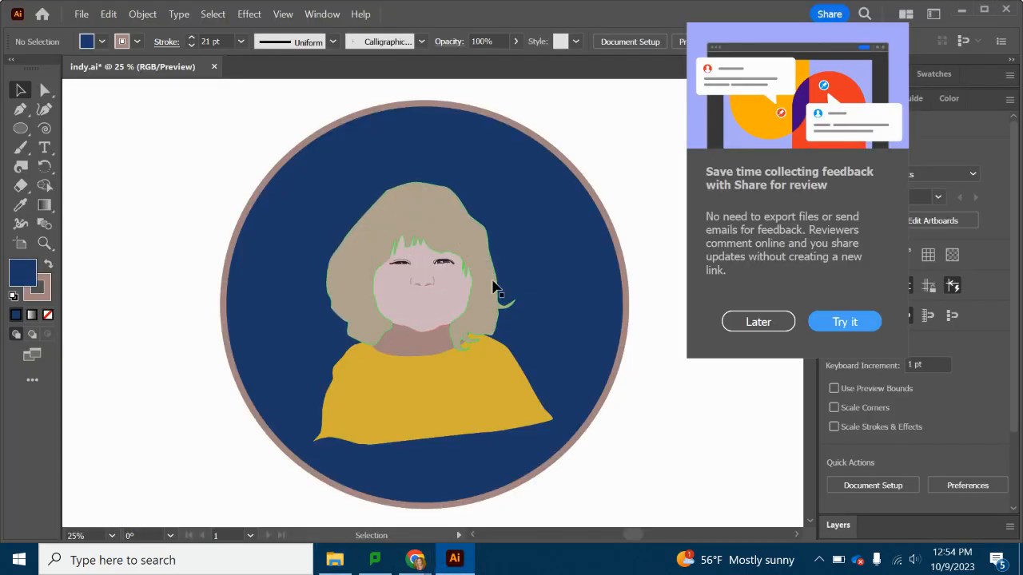
pyautogui.click(408, 349)
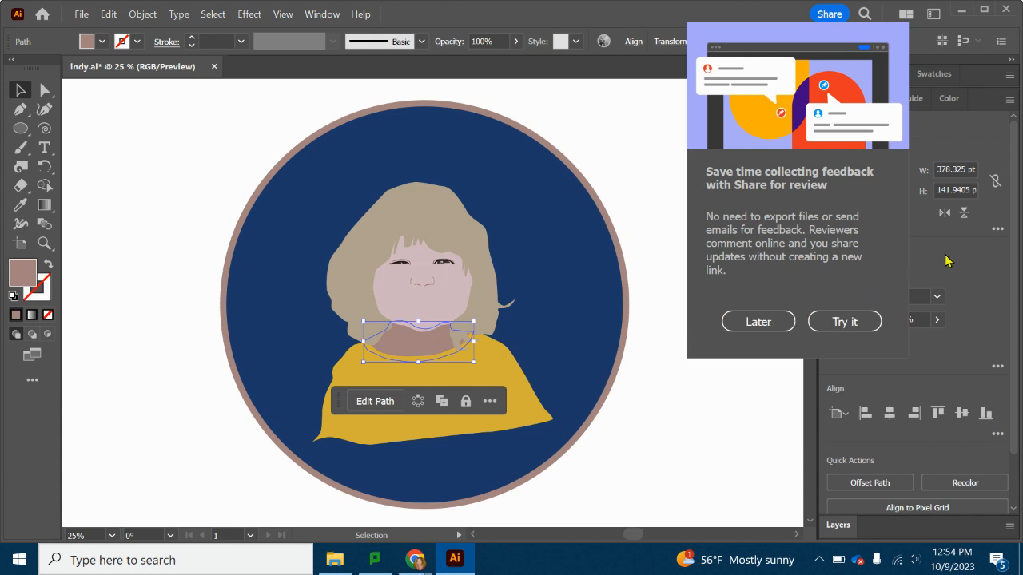
pyautogui.click(732, 320)
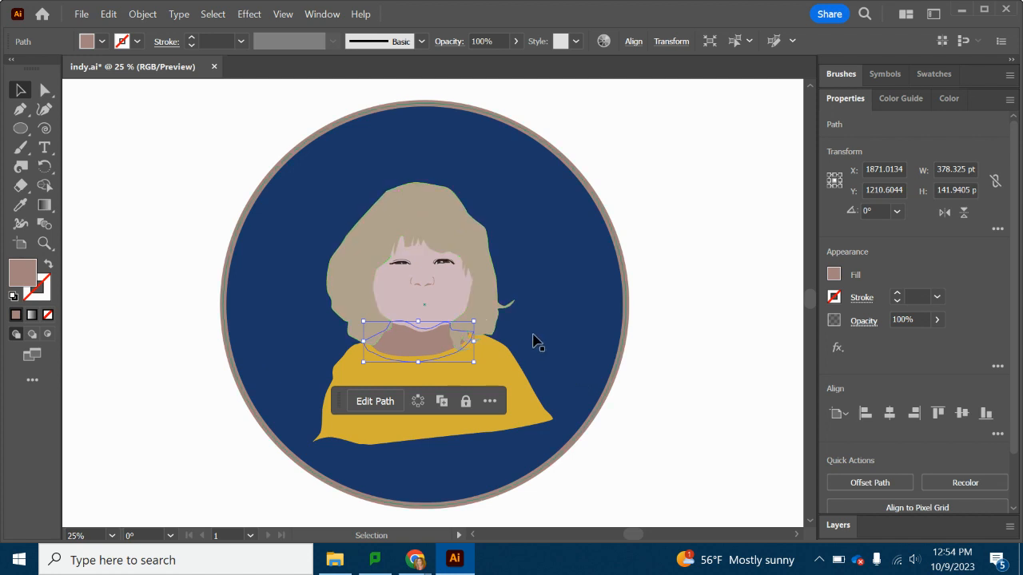
pyautogui.moveTo(416, 558)
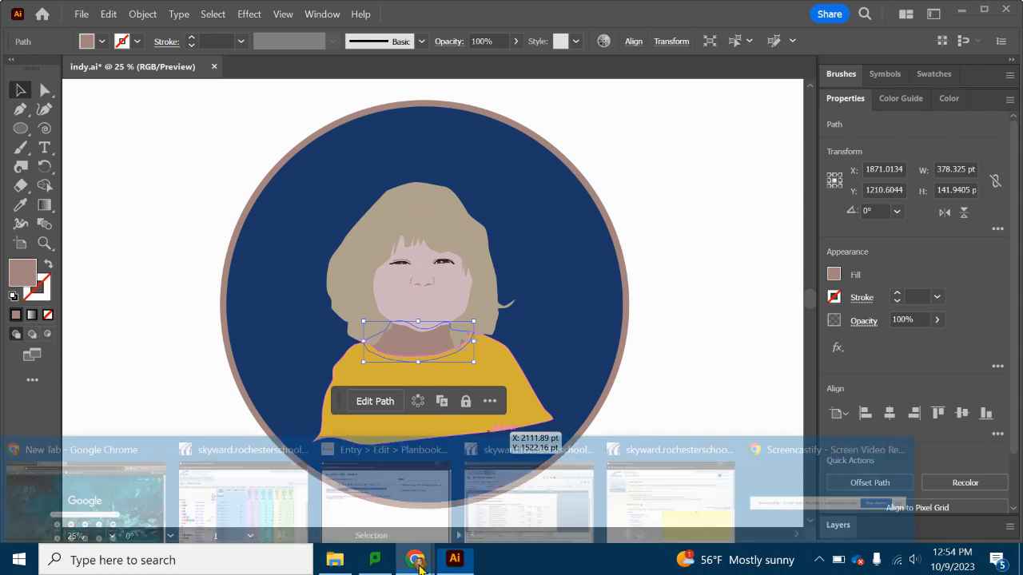
pyautogui.click(117, 512)
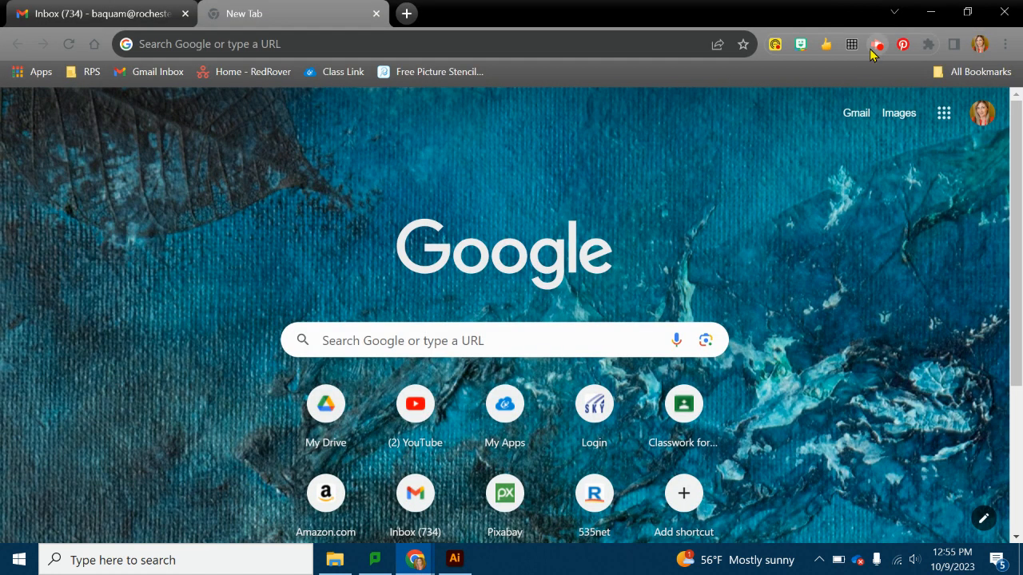